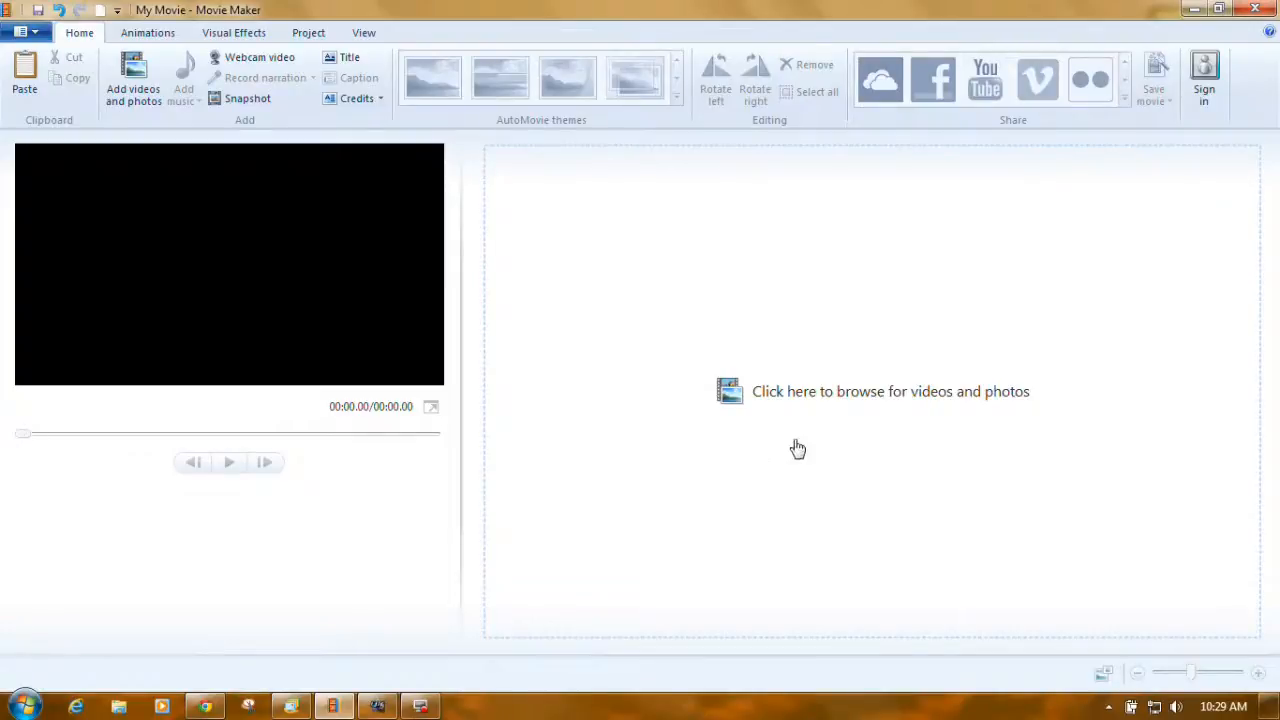
Add the Fish Clip video from the SMP Samples folder to the empty project
click(849, 396)
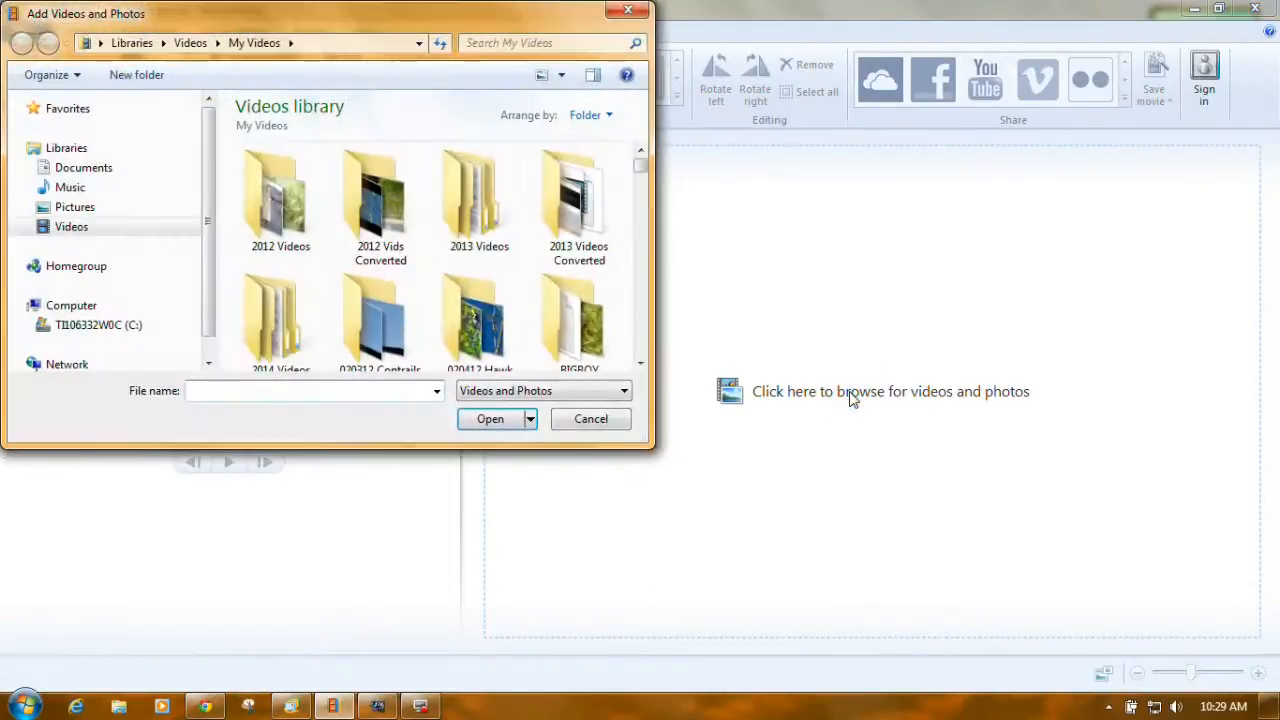
drag(641, 168, 645, 205)
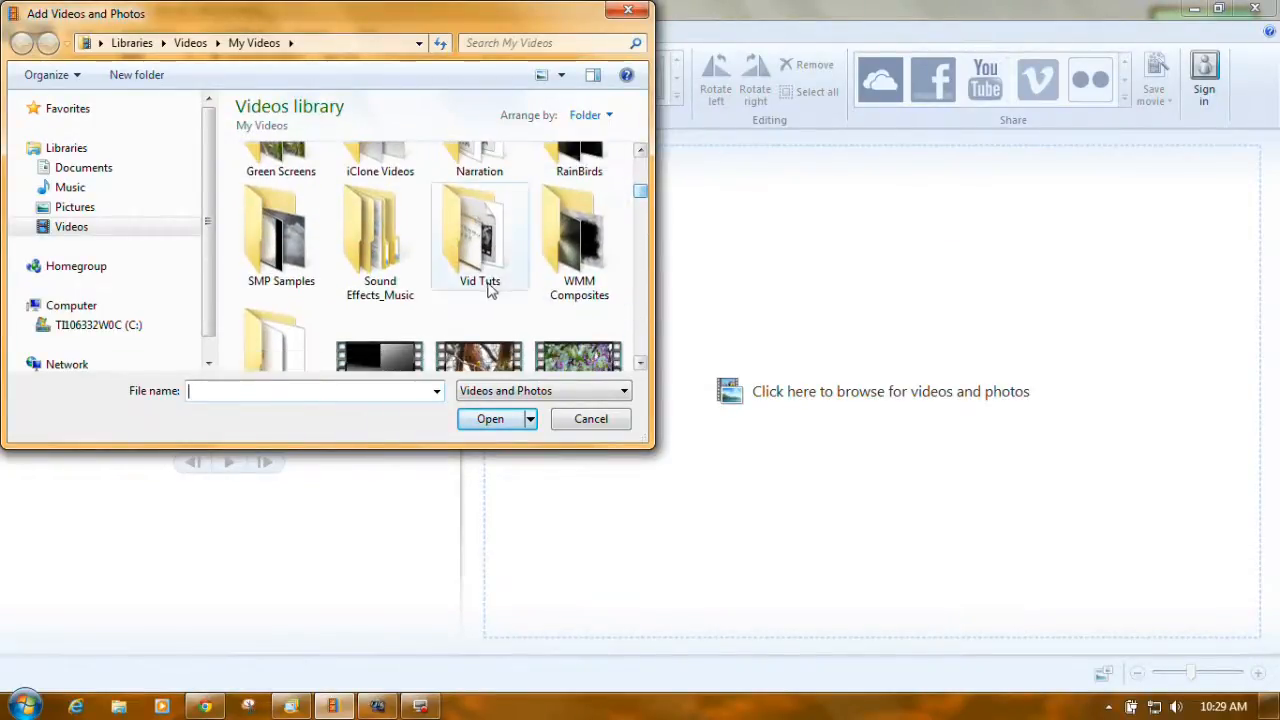
double_click(283, 228)
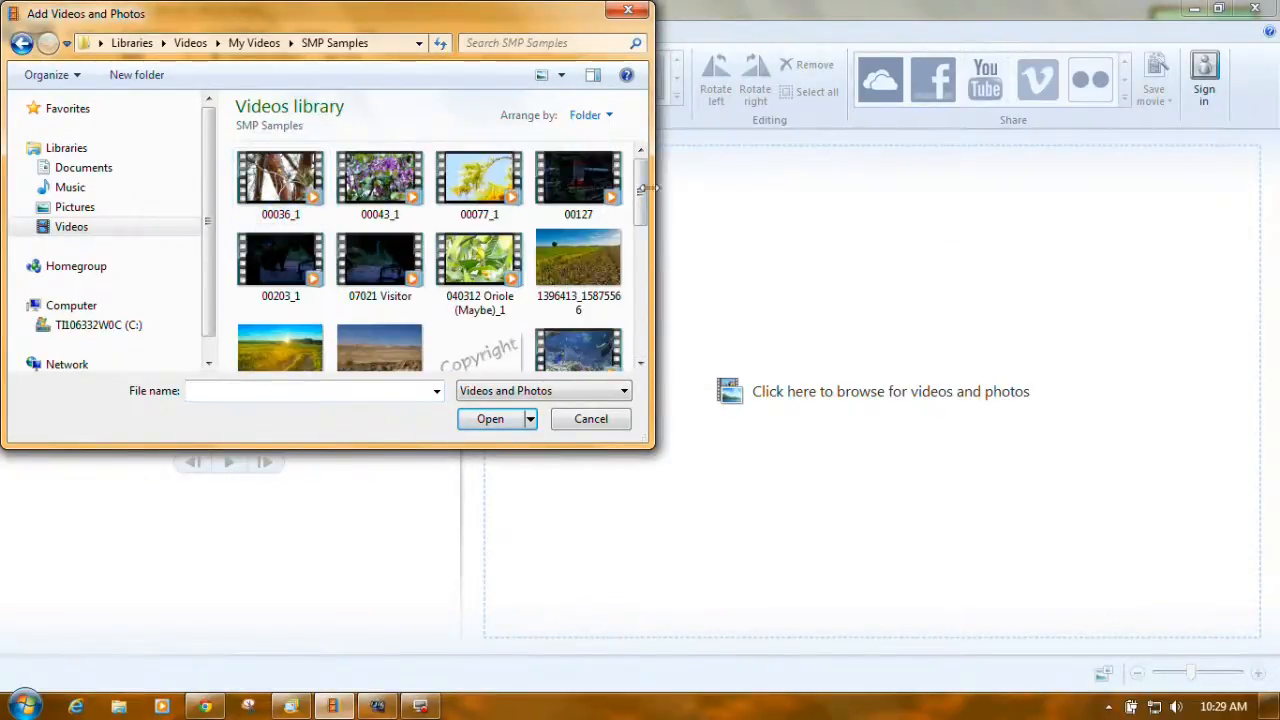
drag(645, 177, 643, 258)
click(398, 256)
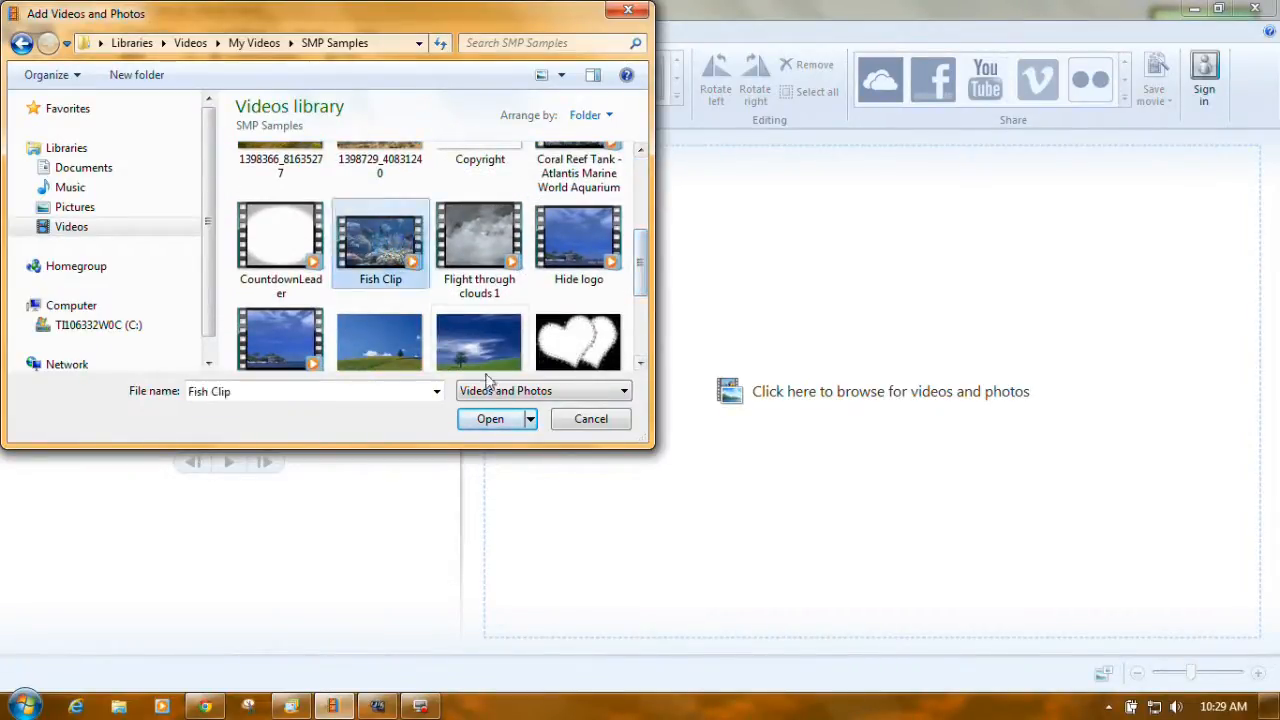
click(490, 419)
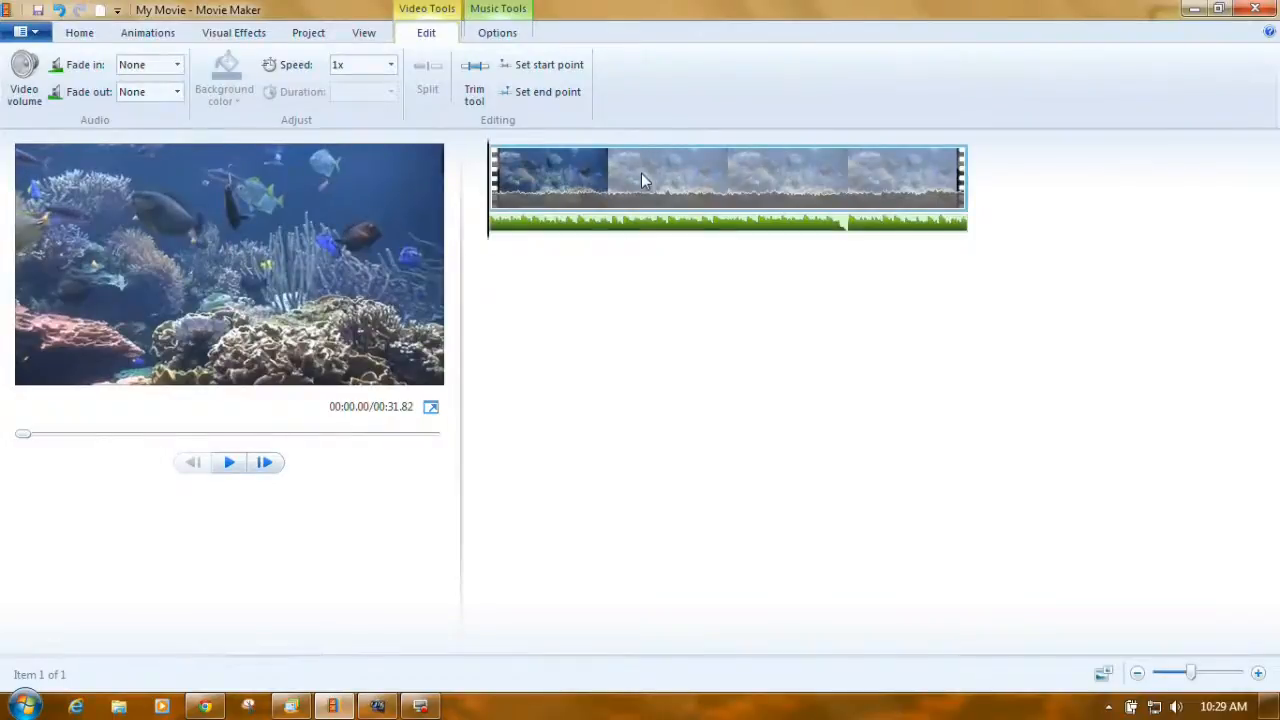
Turn the Fish Clip's video volume all the way down to mute it
click(641, 173)
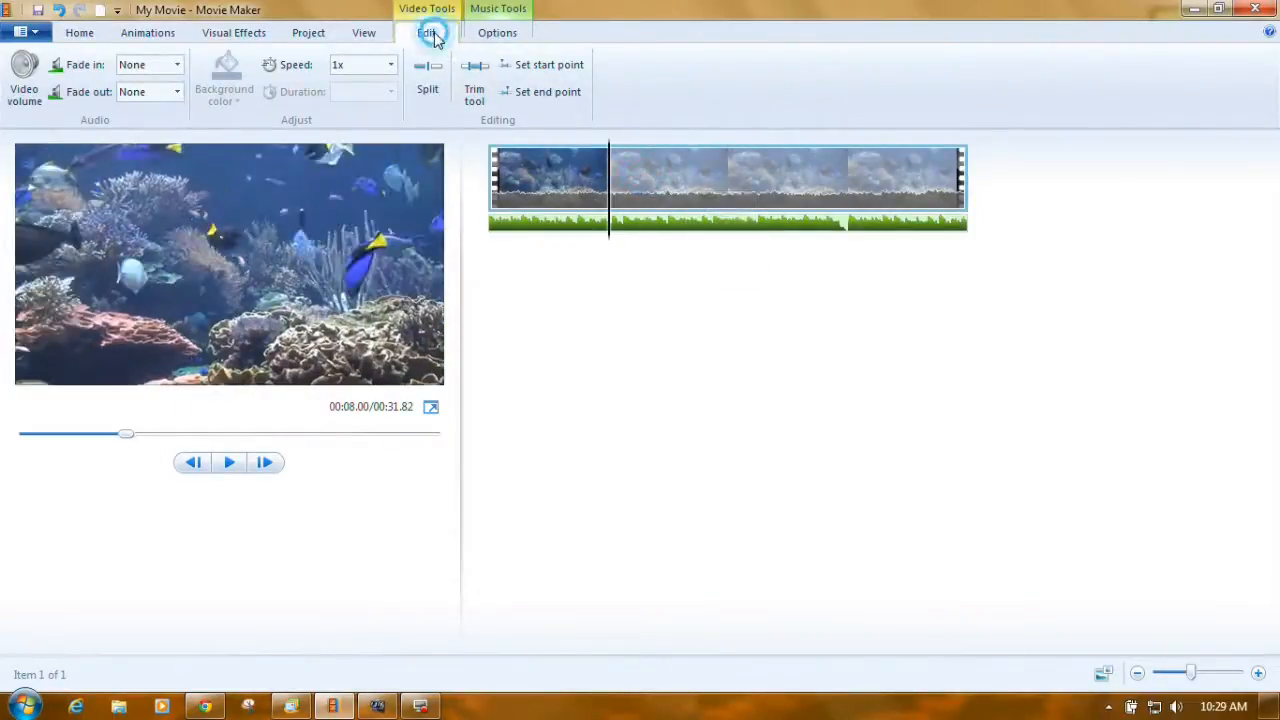
click(27, 92)
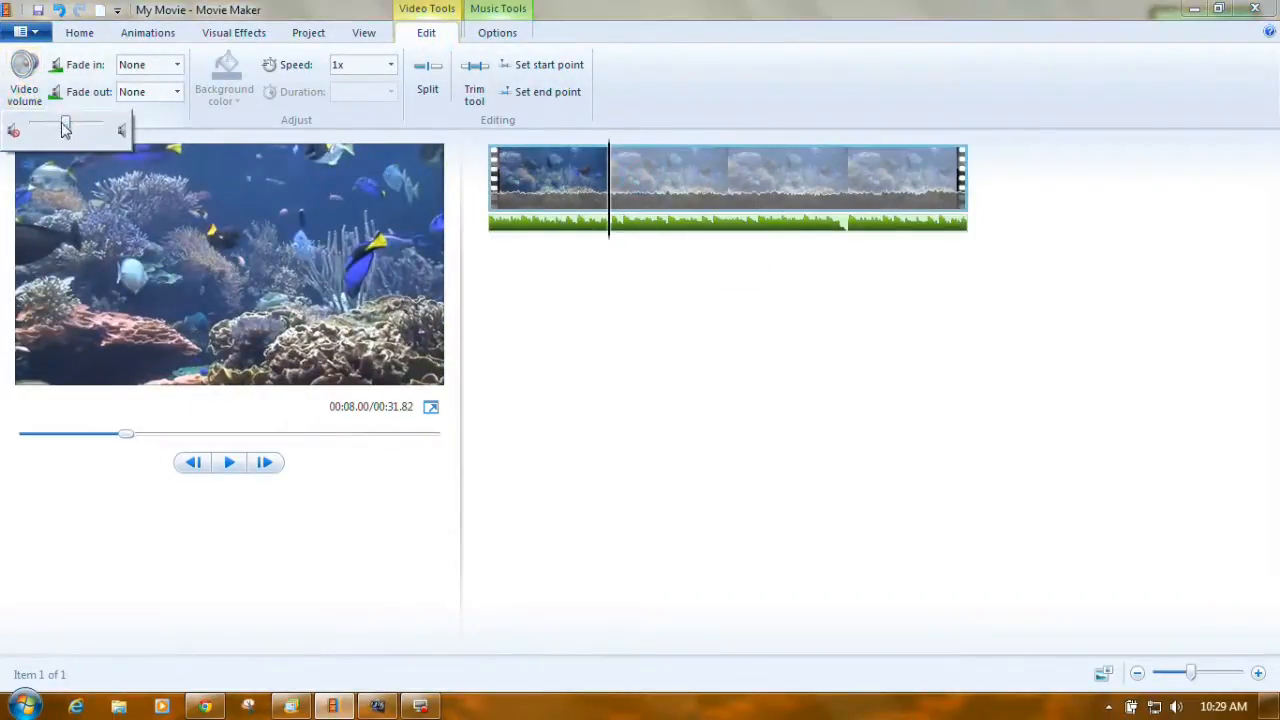
drag(70, 130, 22, 130)
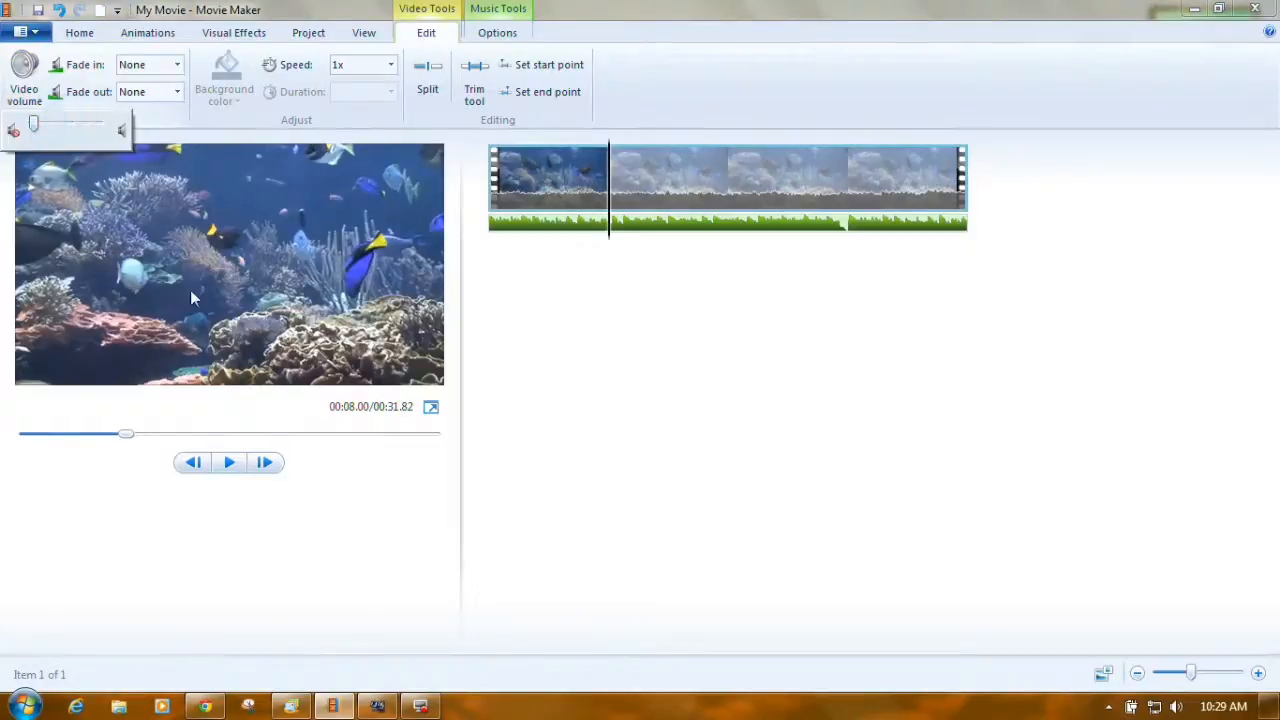
click(637, 365)
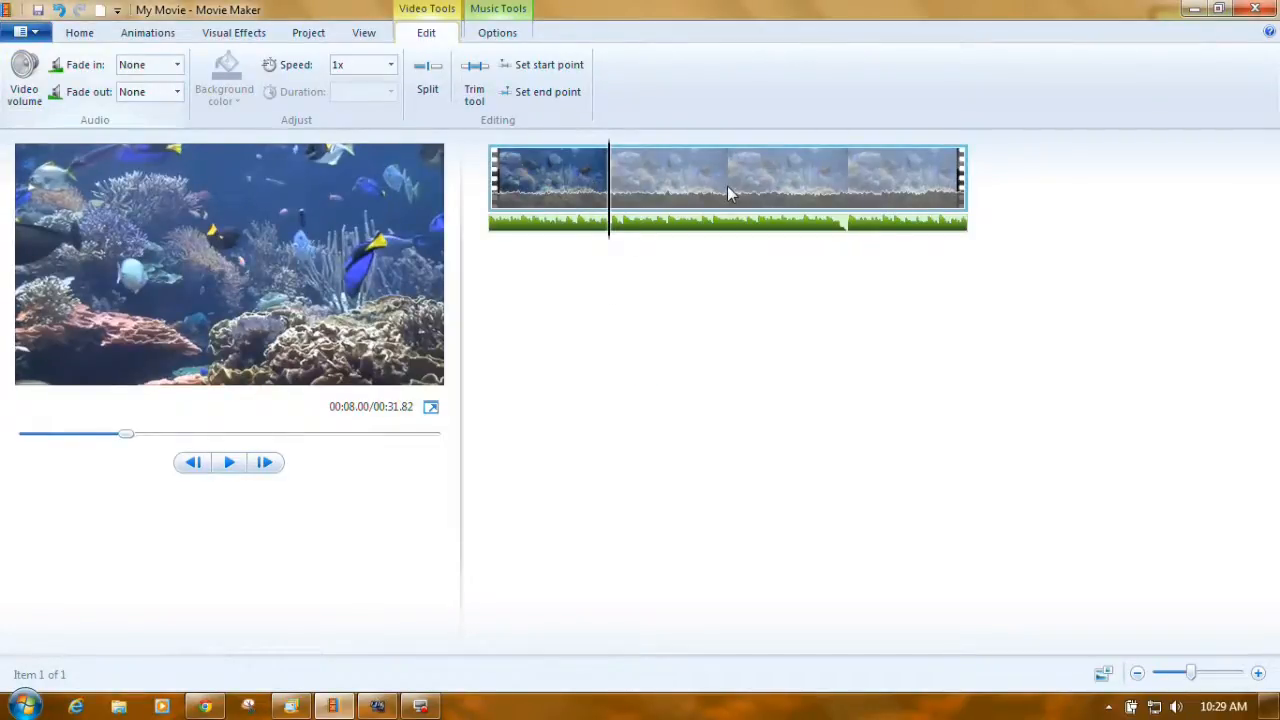
Copy the muted fish clip and paste three copies of it in a row after the original
mouse_move(727, 186)
right_click(857, 188)
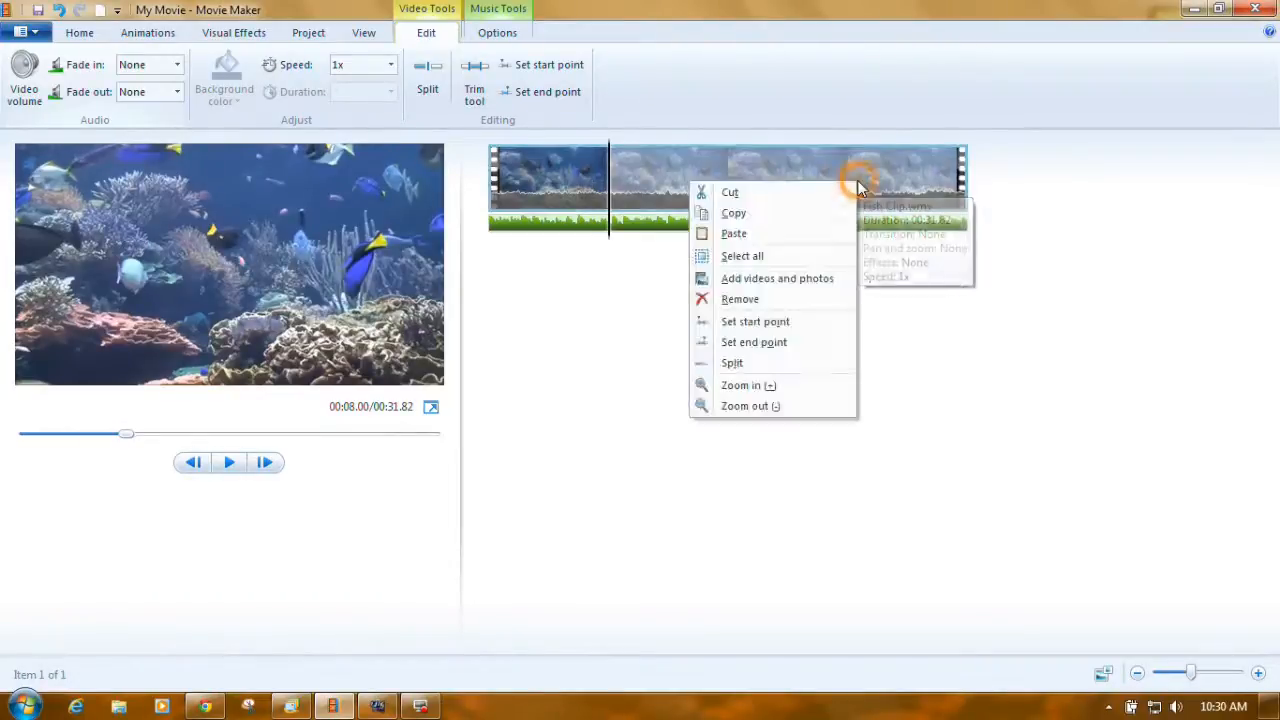
click(815, 216)
right_click(1000, 187)
click(989, 199)
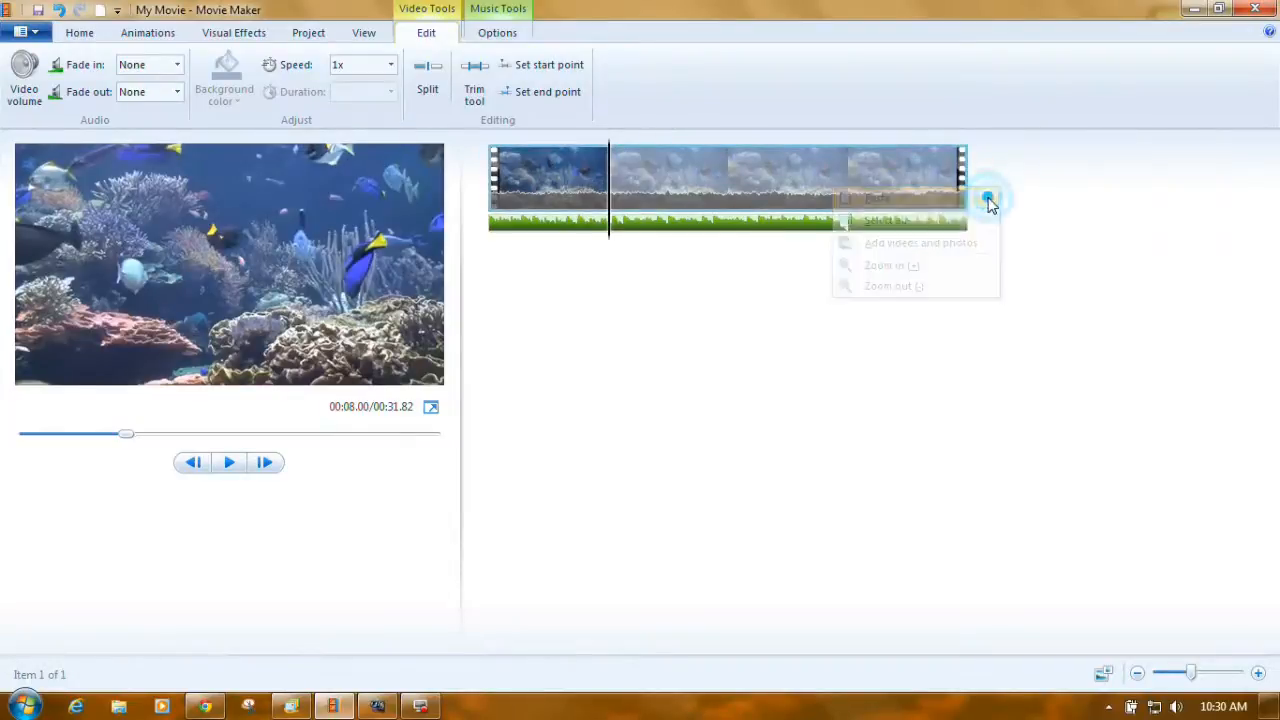
right_click(771, 309)
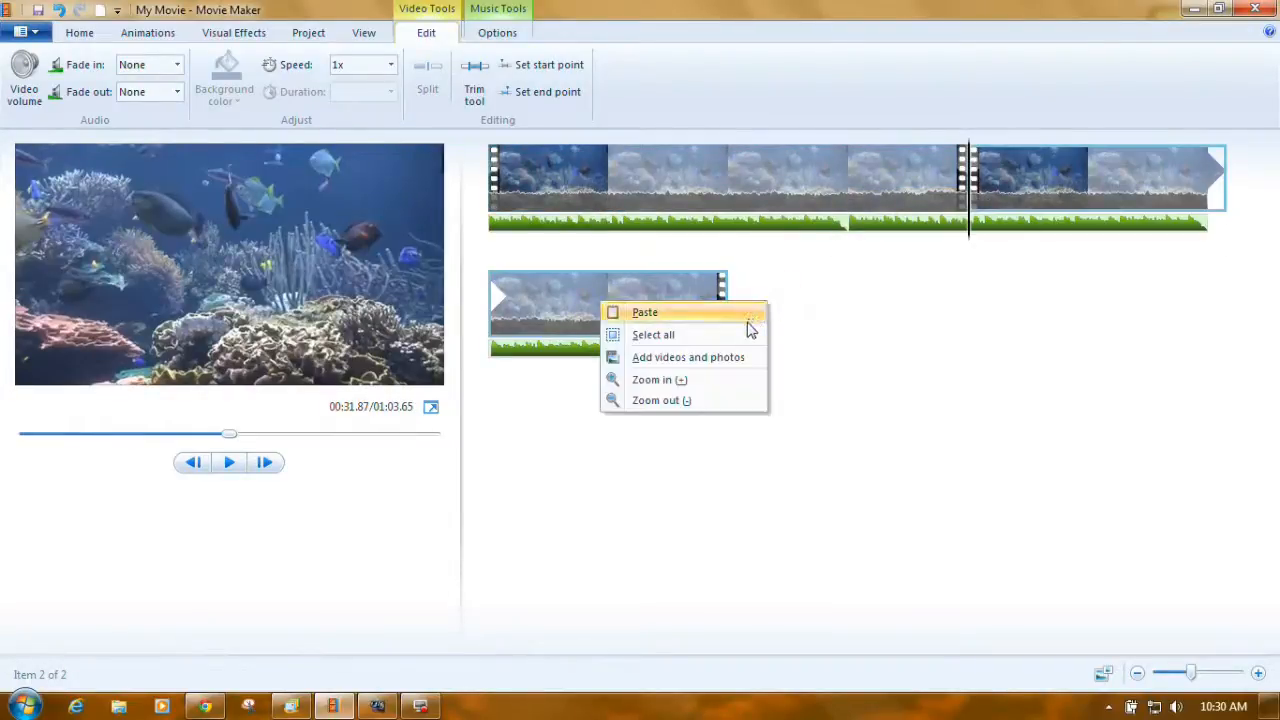
click(752, 315)
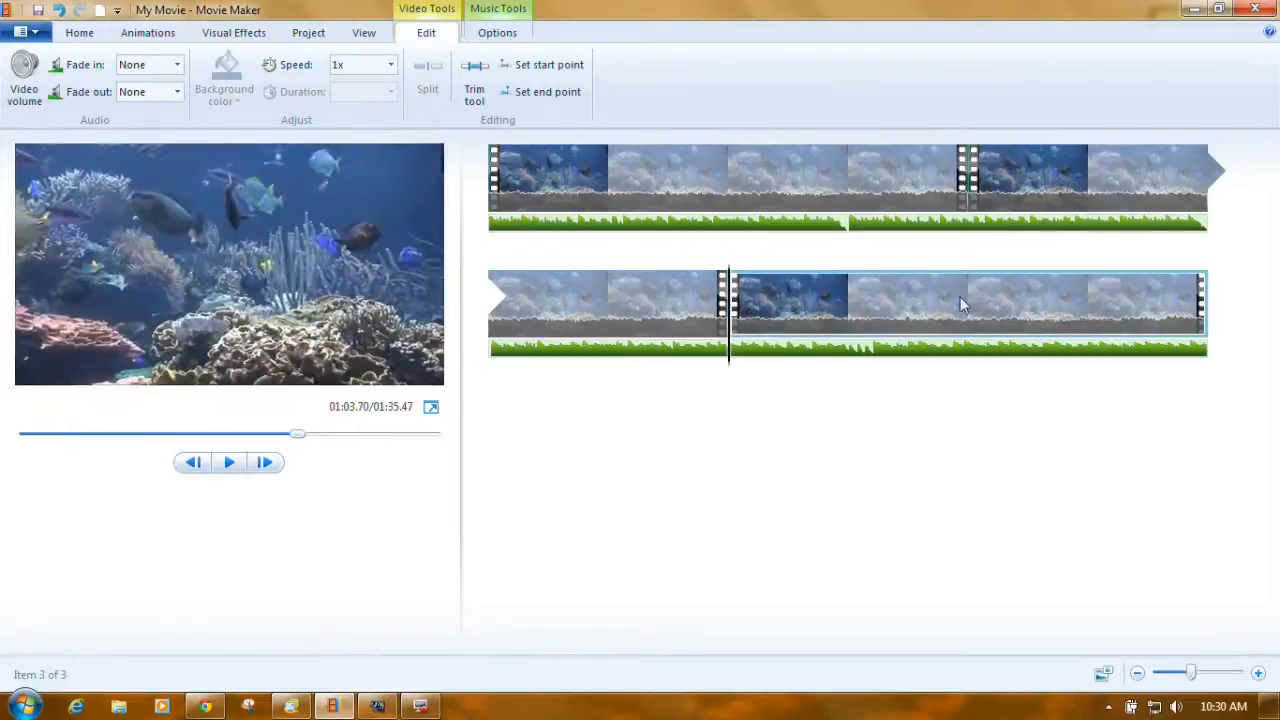
right_click(1225, 304)
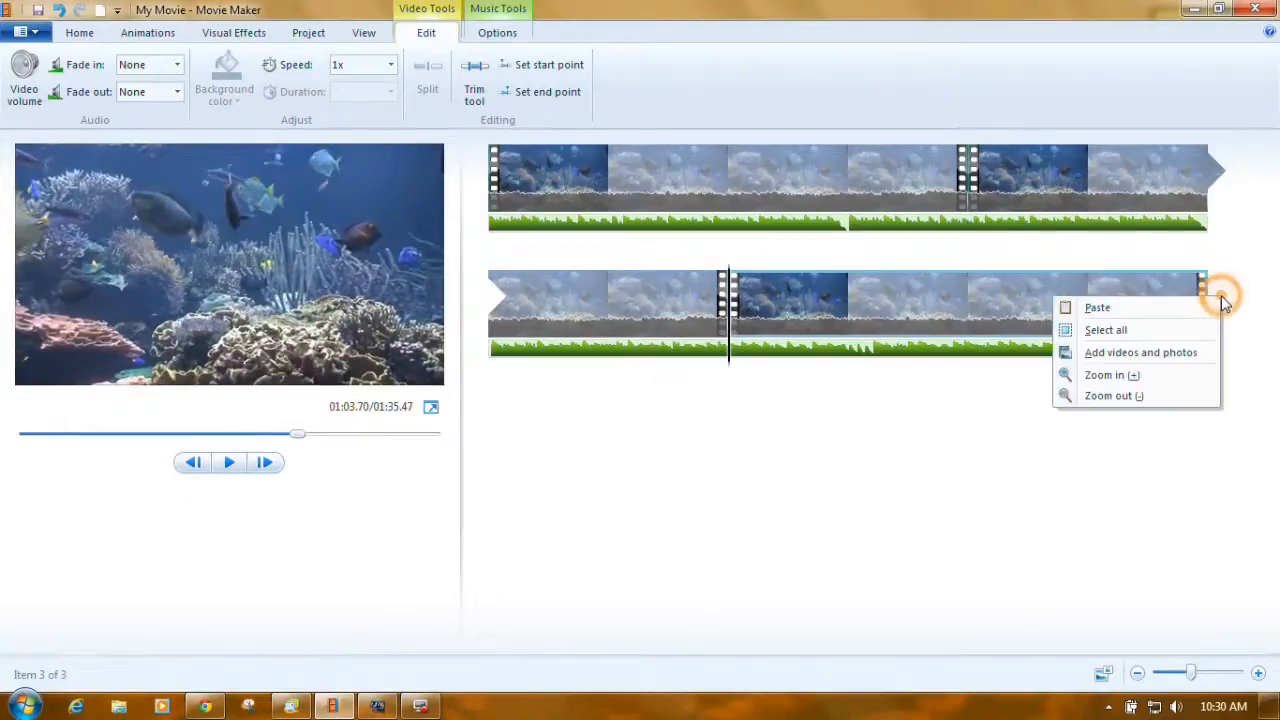
click(1205, 306)
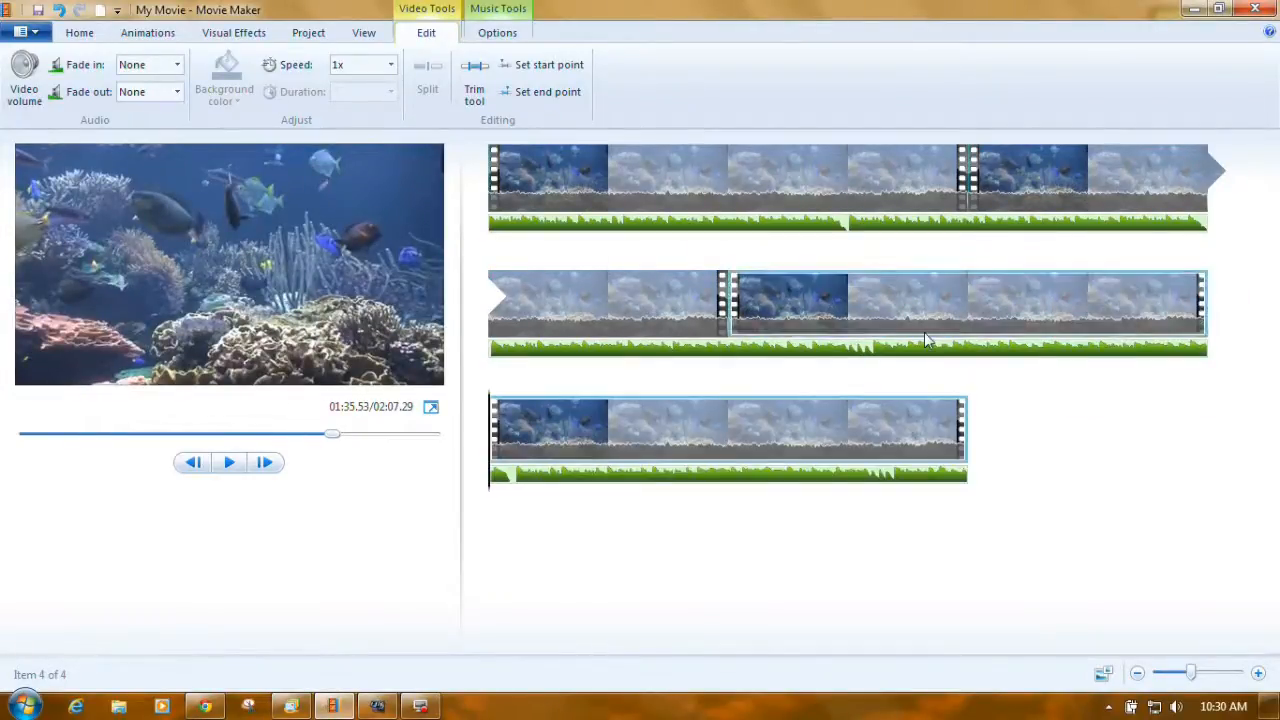
Add the Gerald_-_prelude music file from the PC to the project and dismiss the notice about the music's start
click(78, 33)
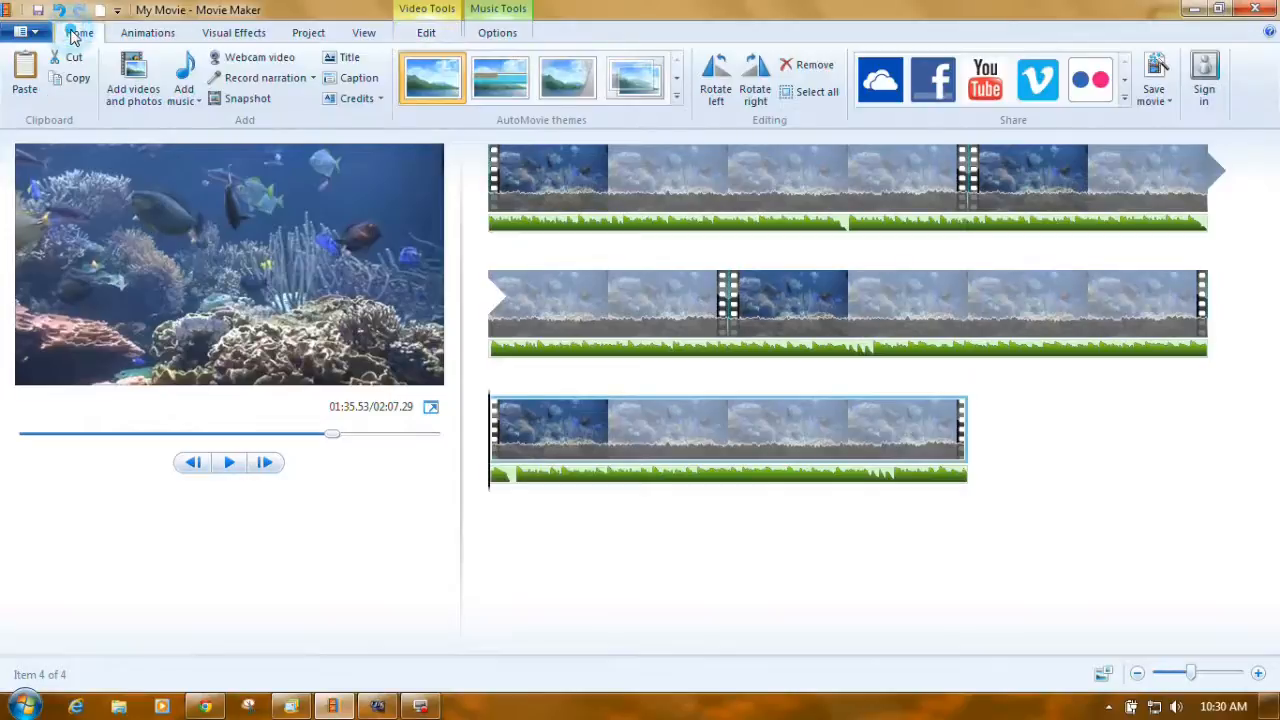
click(199, 106)
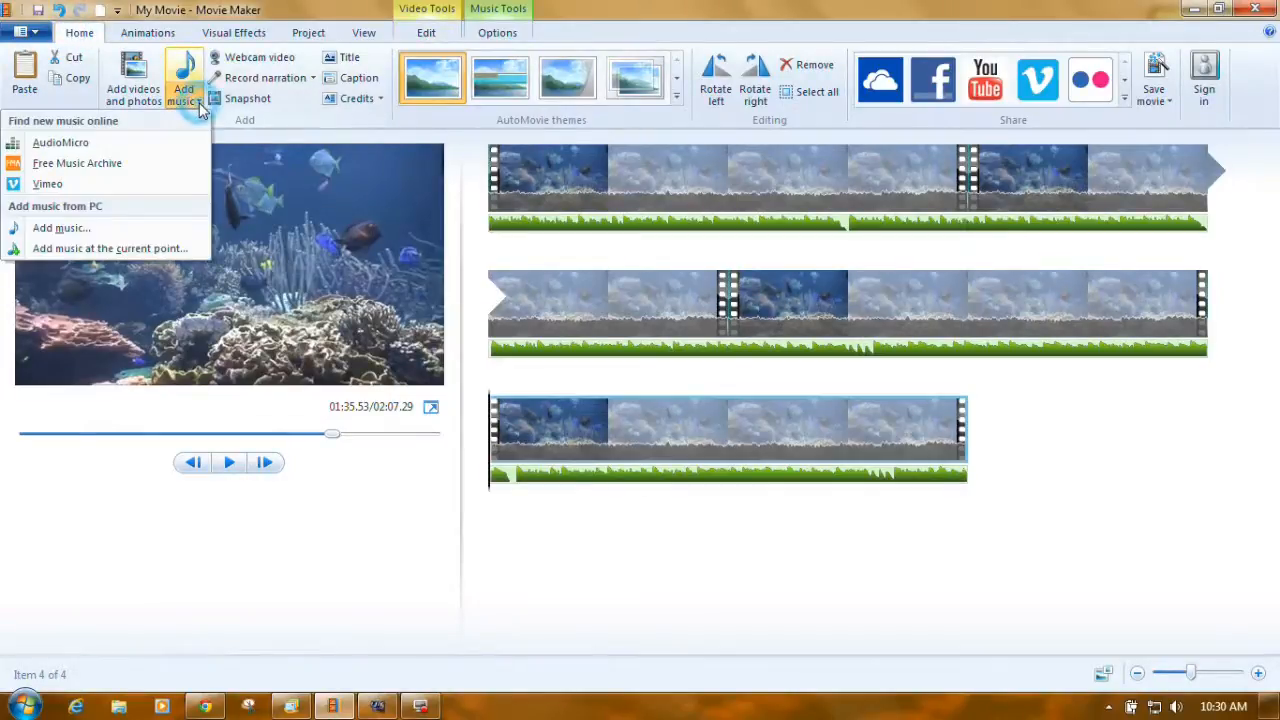
click(122, 230)
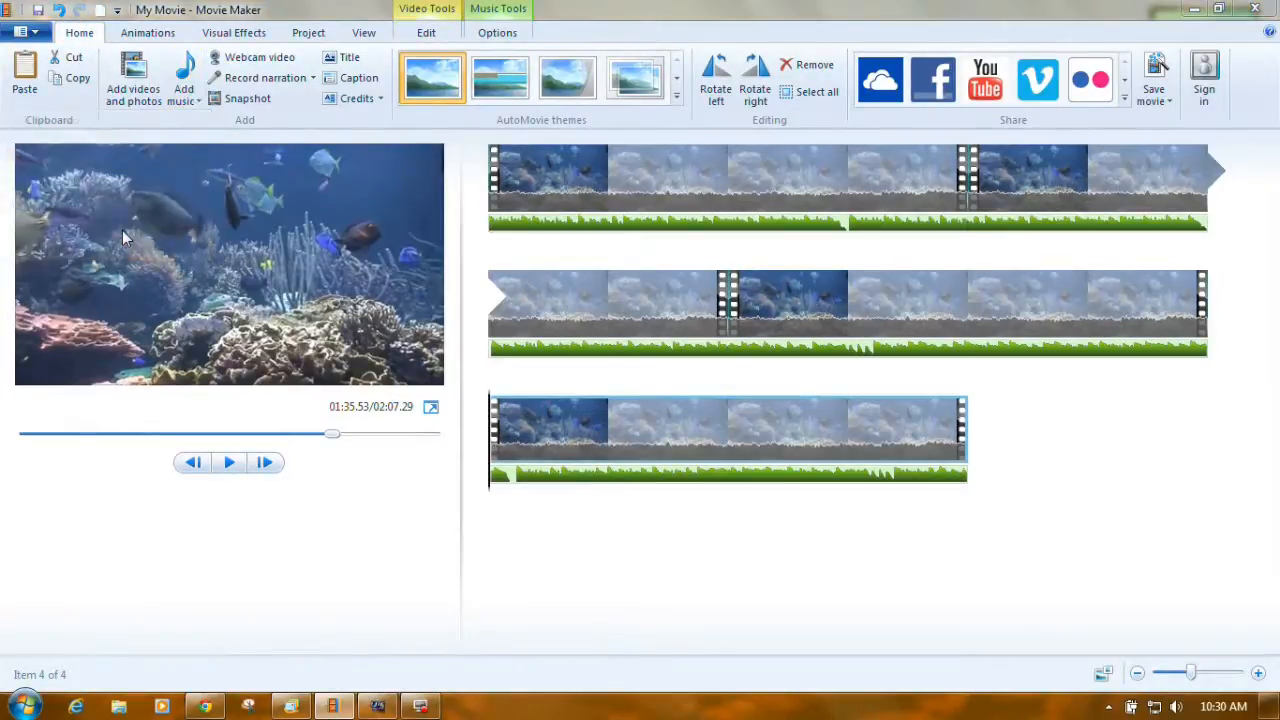
click(277, 150)
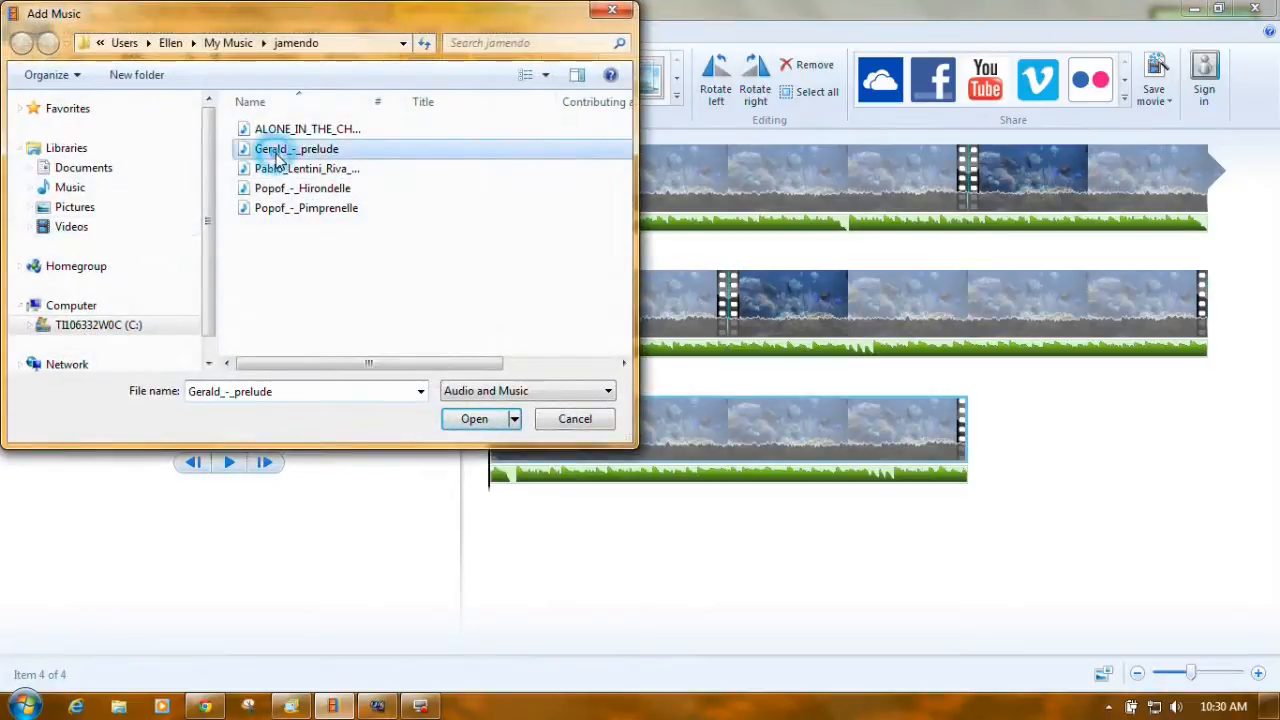
click(468, 421)
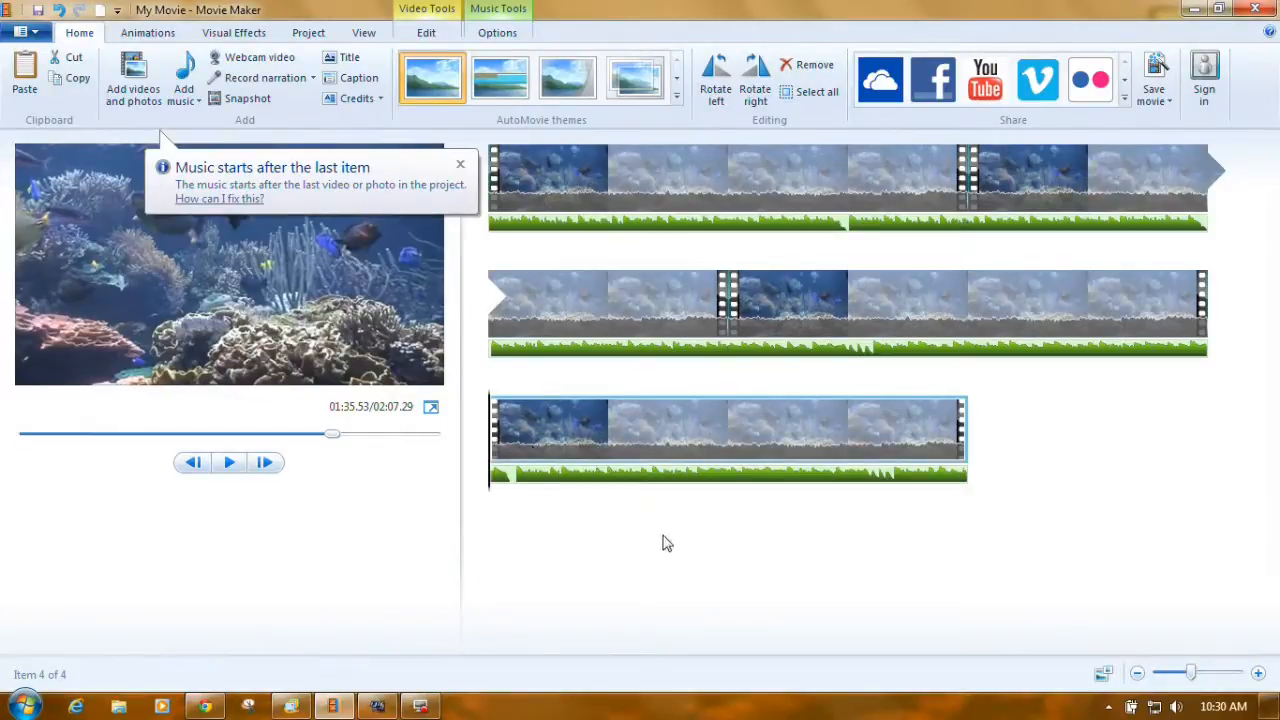
click(461, 165)
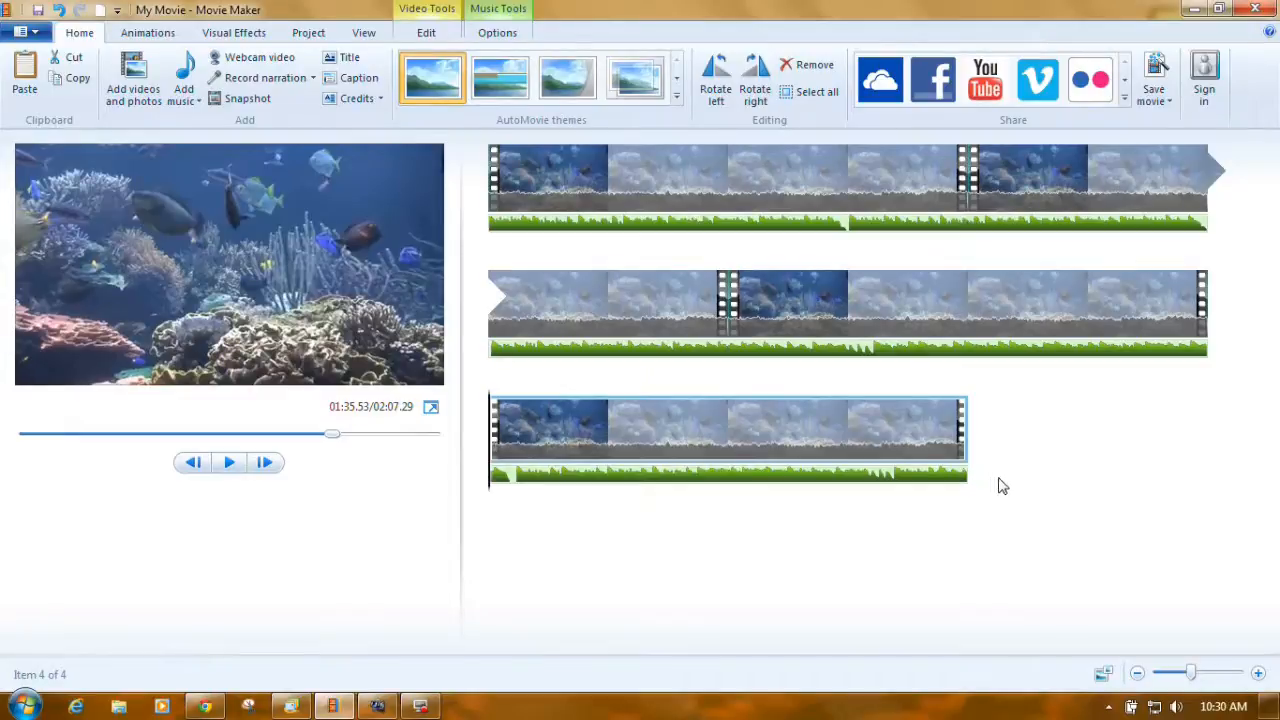
Paste one more copy of the fish clip at the end of the storyboard
right_click(997, 428)
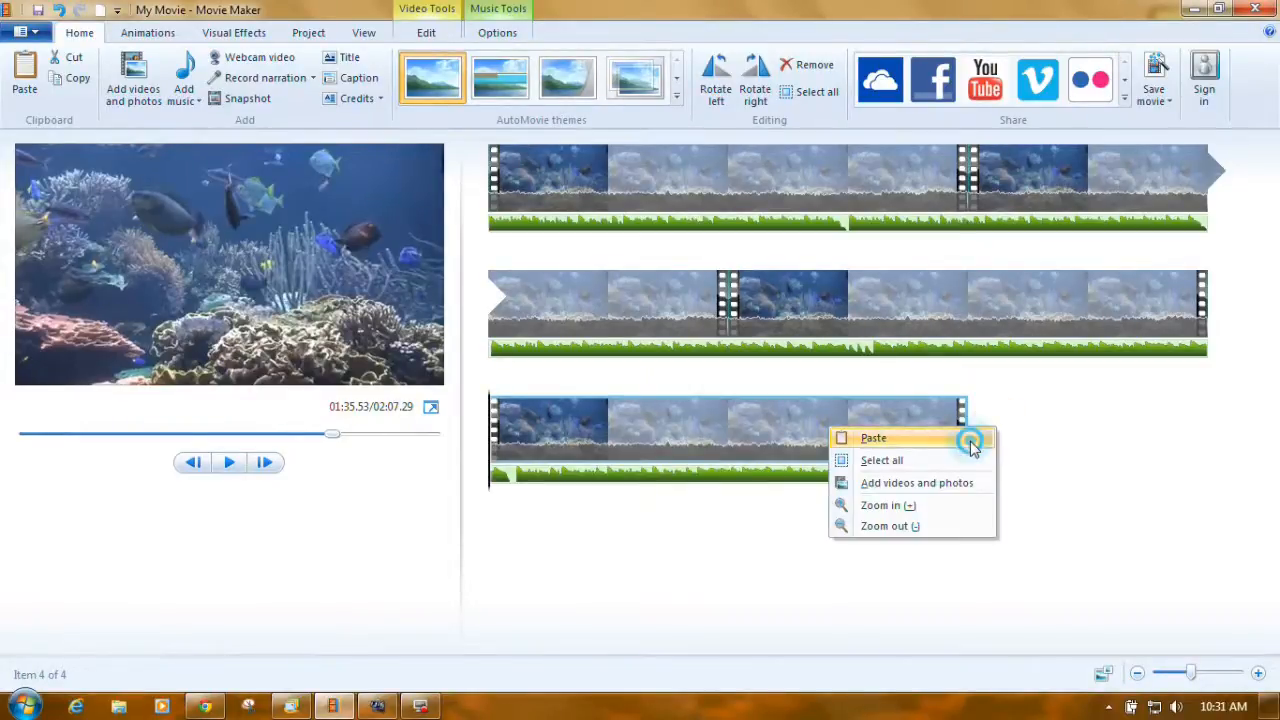
click(975, 437)
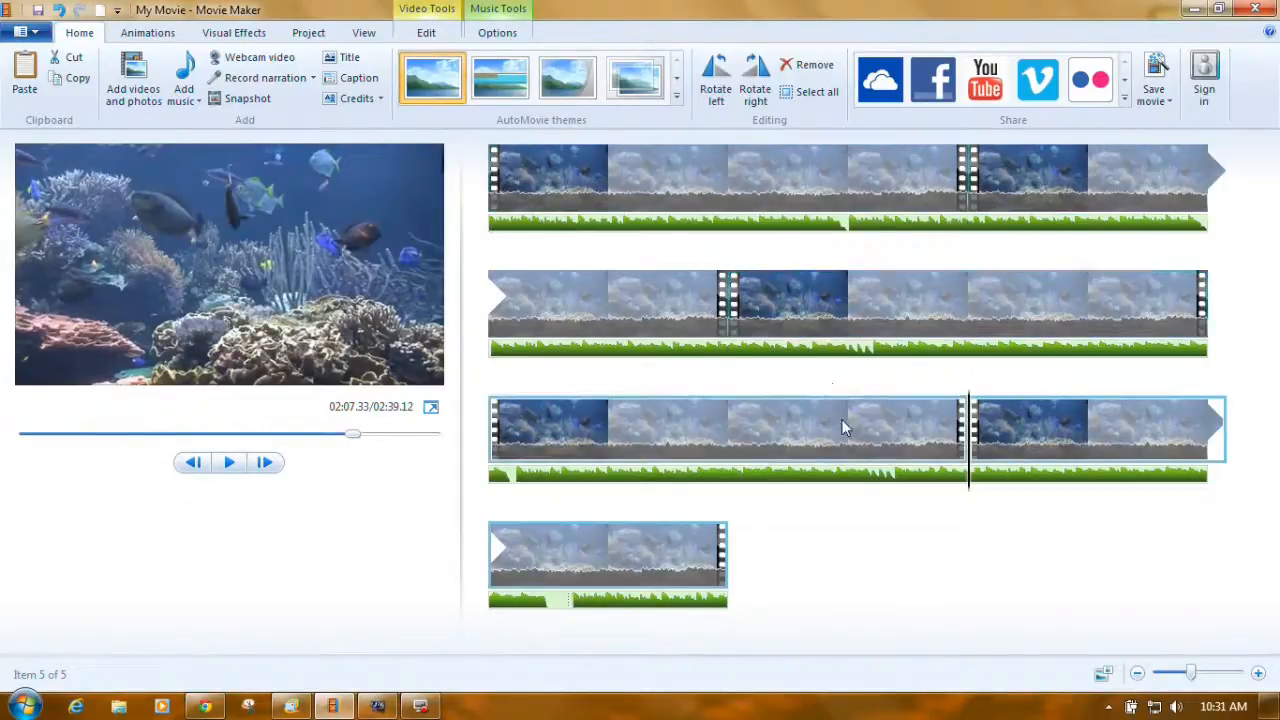
Remove both music tracks from the project, leaving only the fish clips
right_click(933, 224)
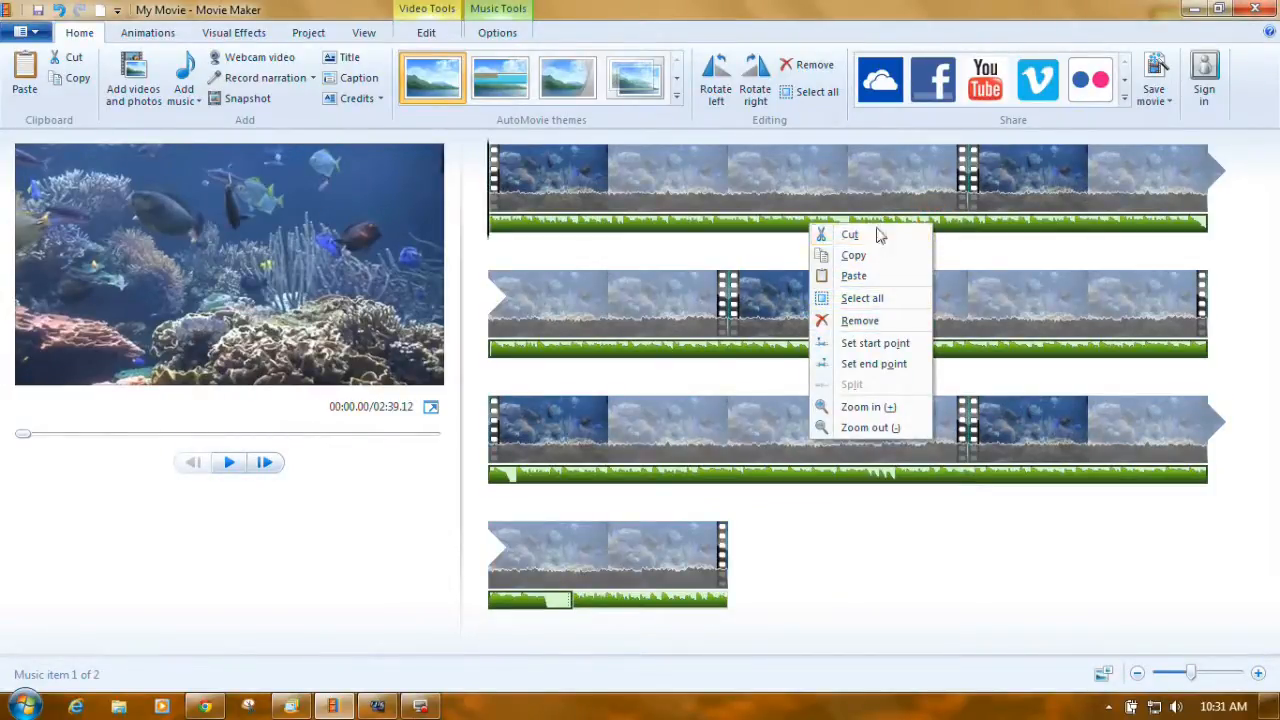
click(868, 322)
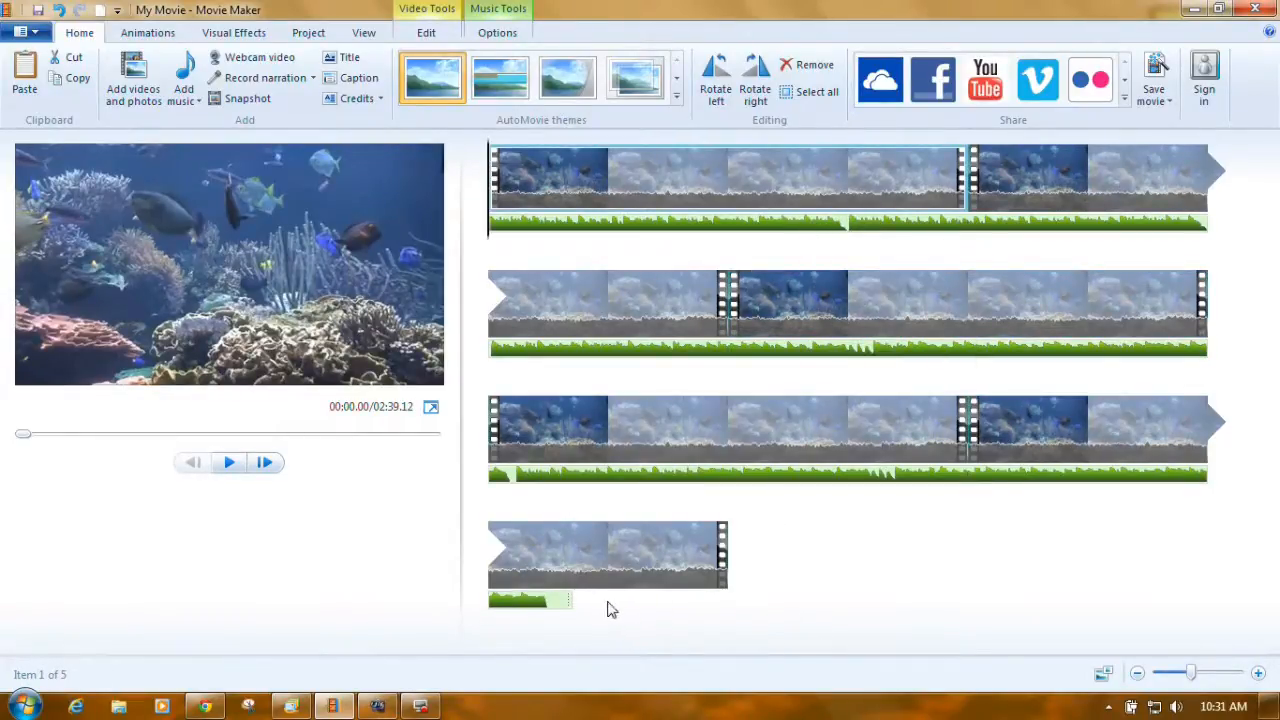
click(719, 347)
right_click(719, 348)
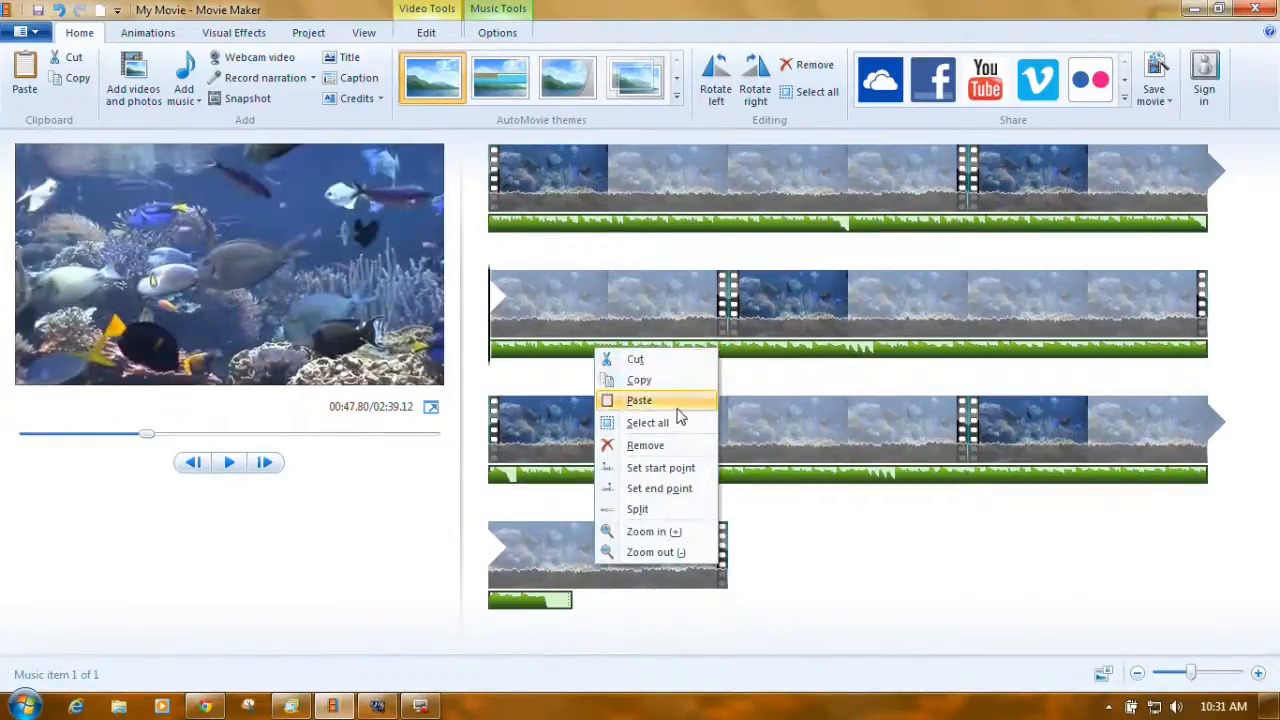
click(671, 450)
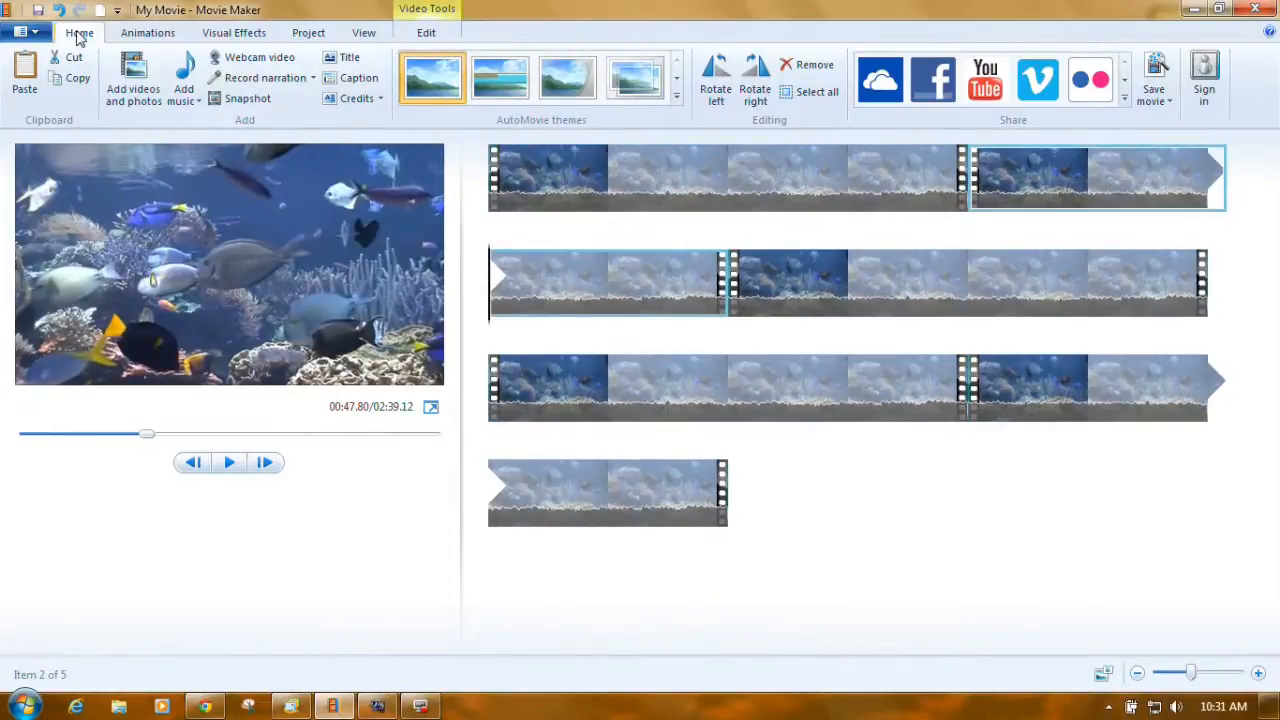
Save the movie with the 1280x720HD setting as Music Test, a Windows Media Video File in My Videos, and close the completion notice
click(1157, 98)
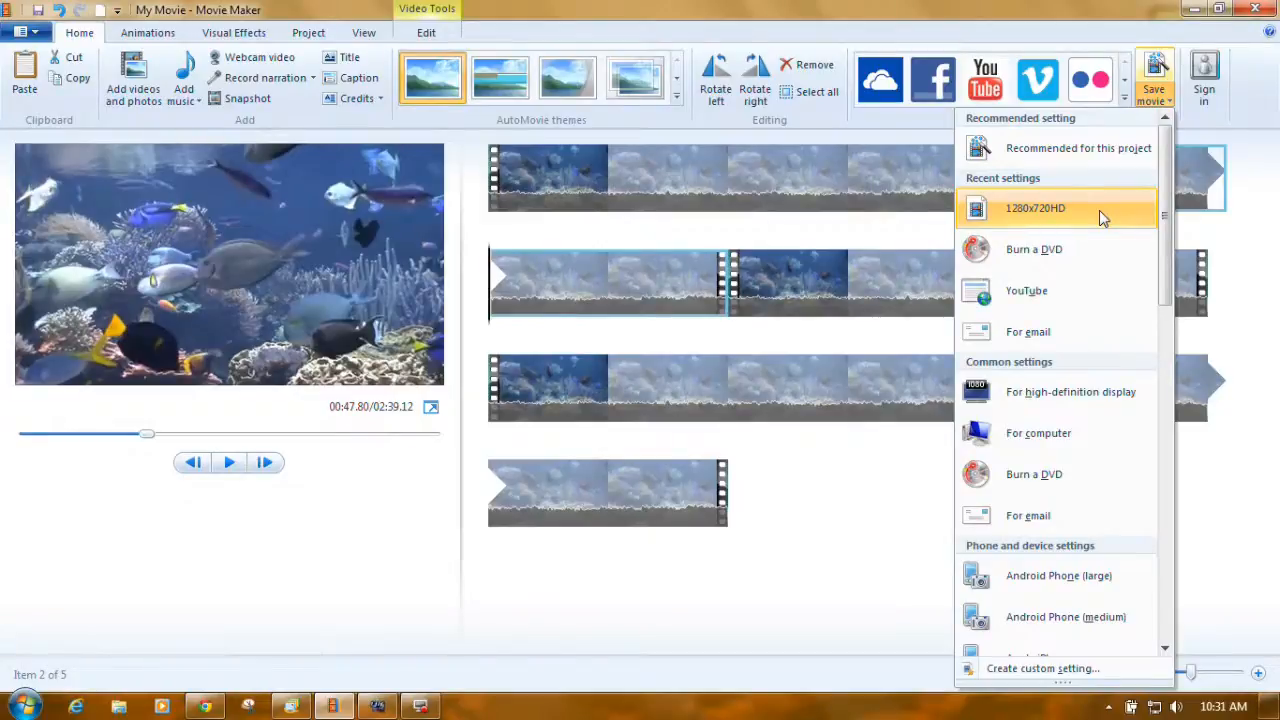
click(934, 500)
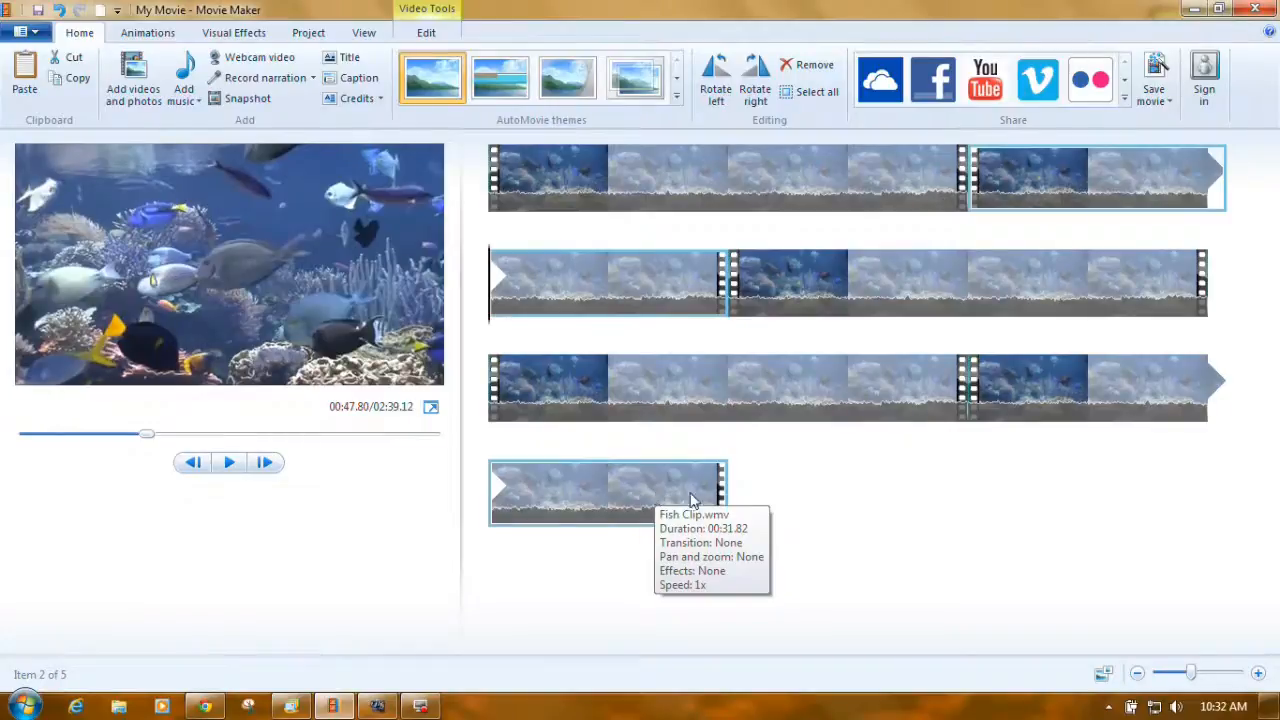
click(1157, 100)
click(1074, 212)
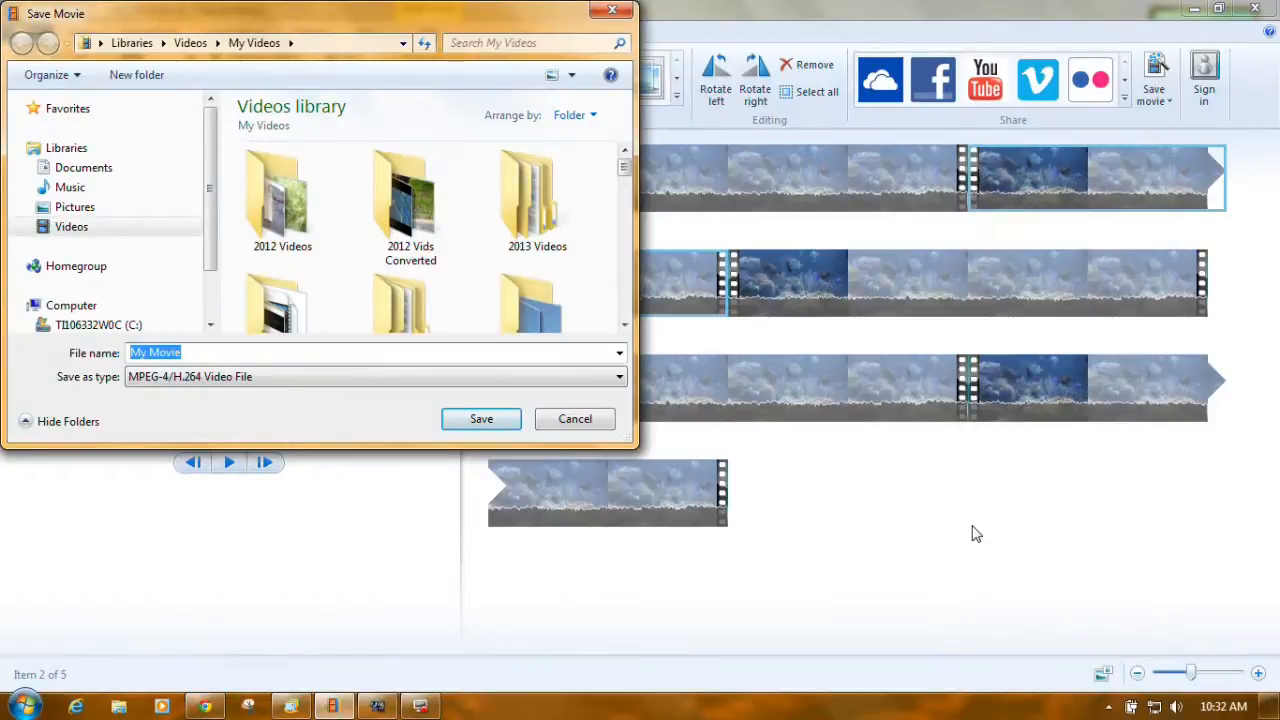
text(Music Te)
key(BackSpace)
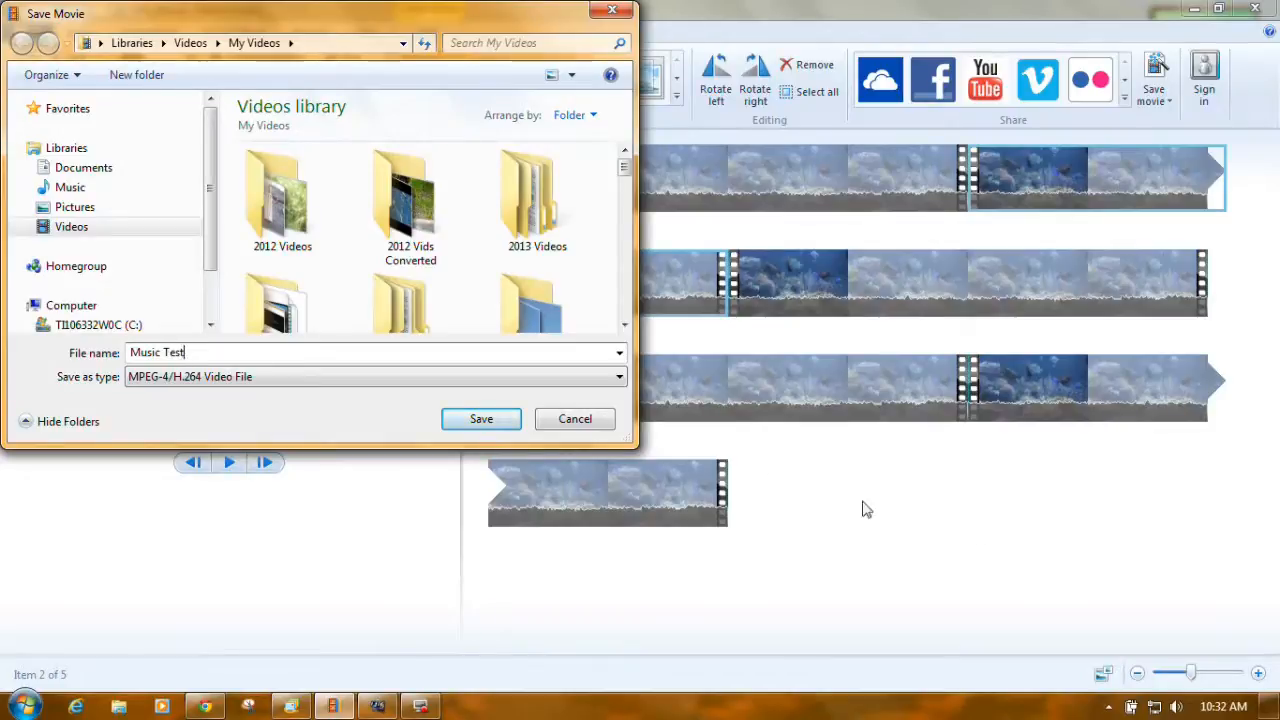
click(620, 378)
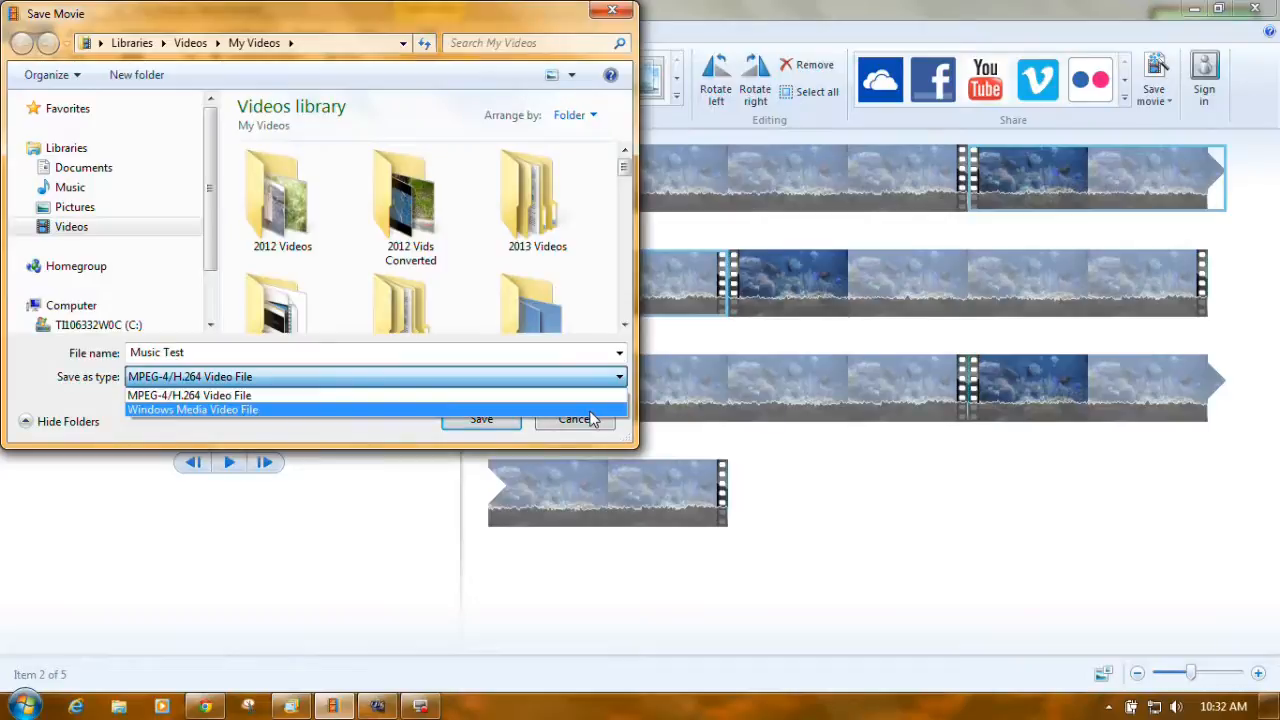
click(591, 410)
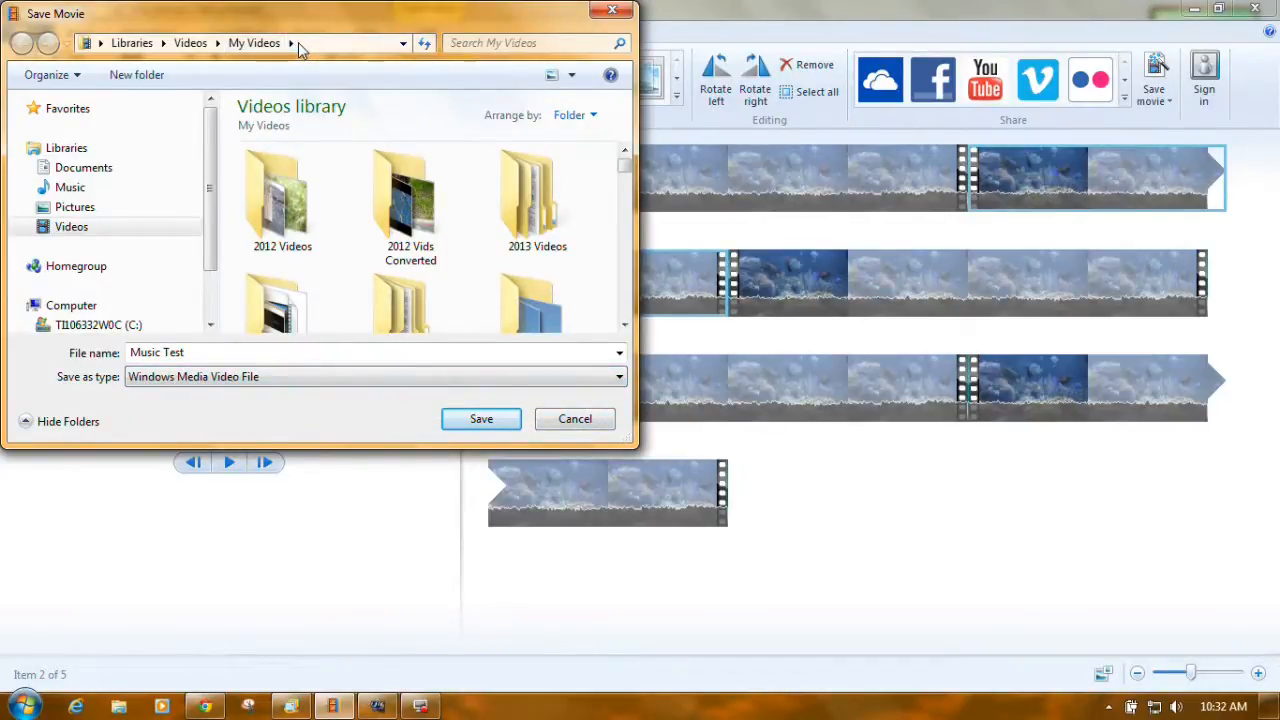
click(479, 420)
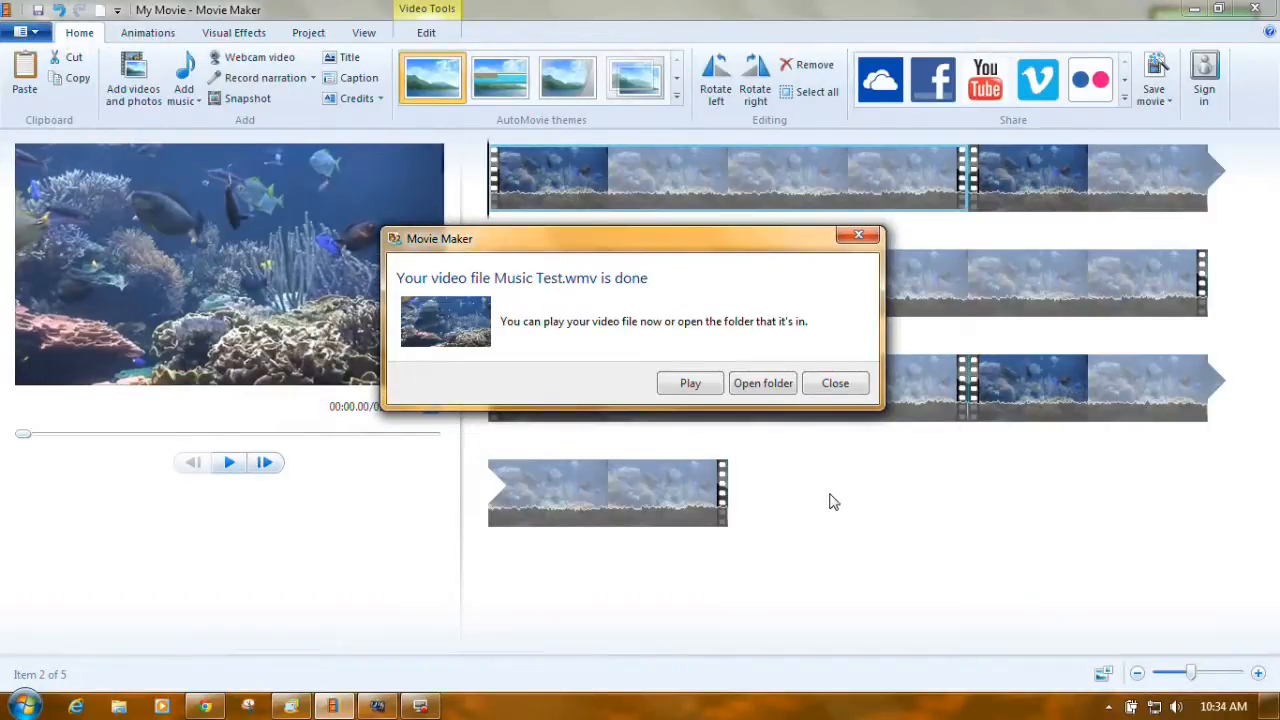
click(836, 384)
Remove all the fish clips from the storyboard, from the first through the last
right_click(765, 183)
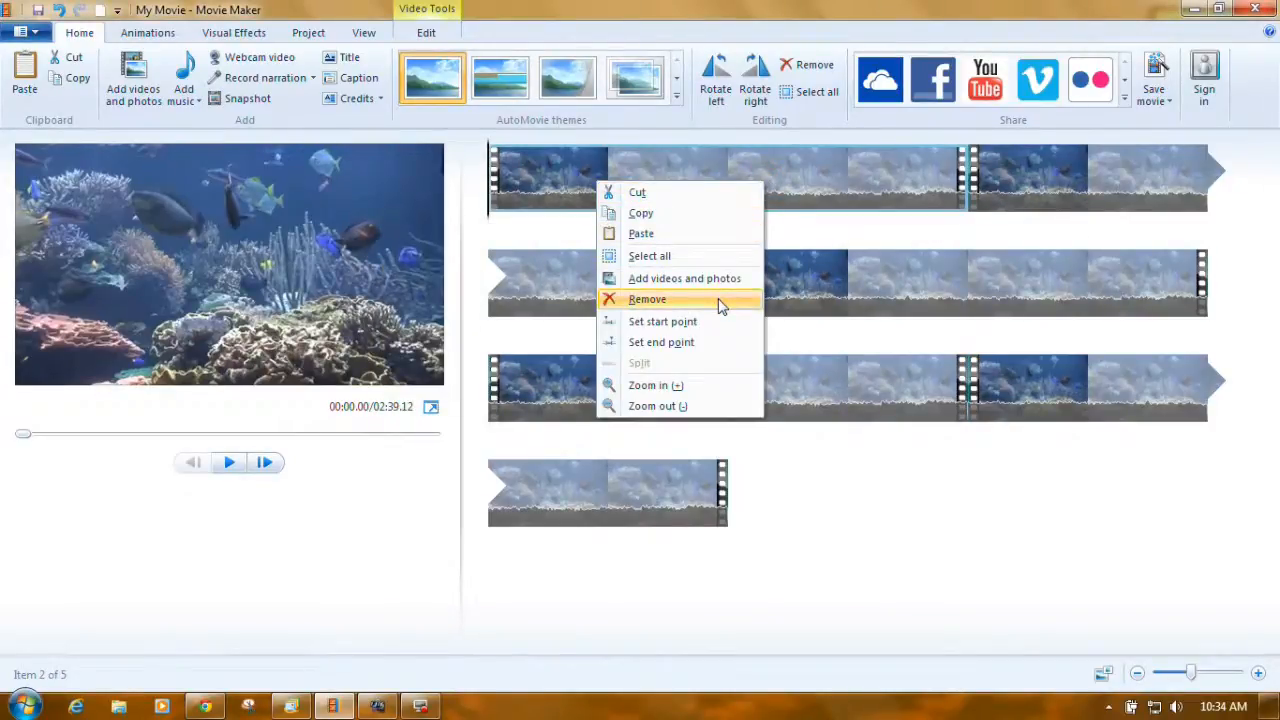
click(874, 484)
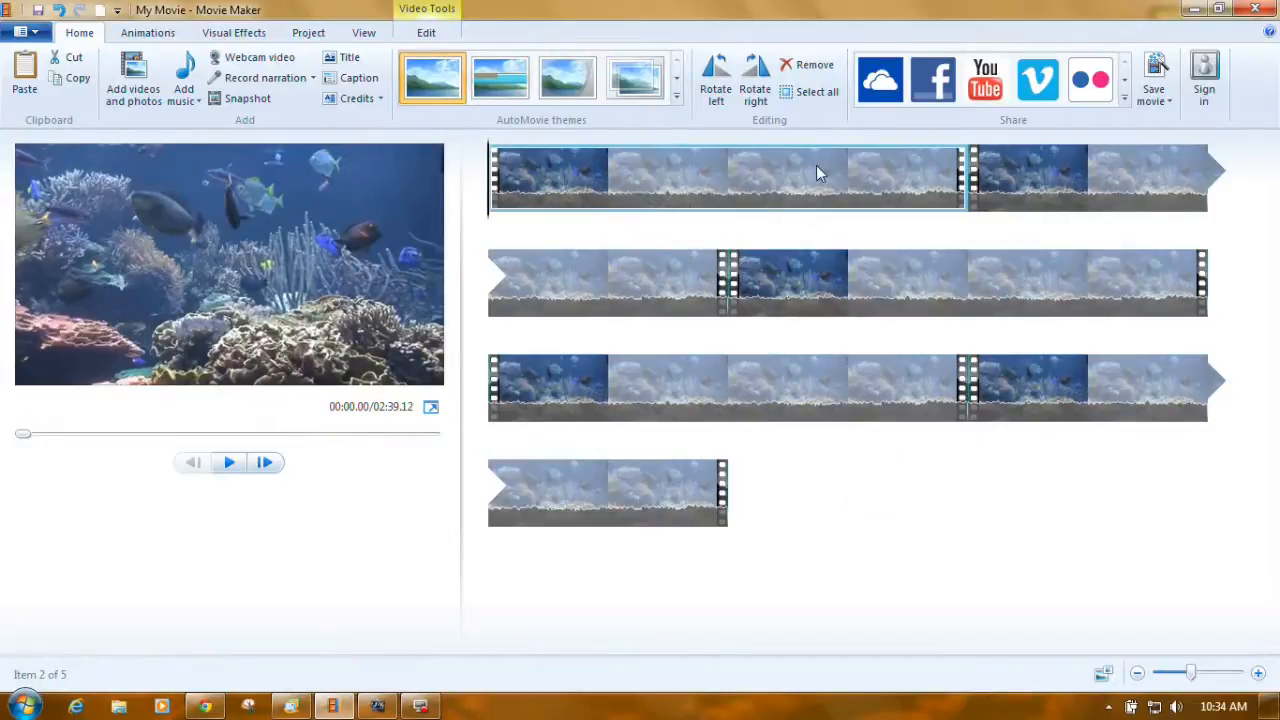
click(816, 168)
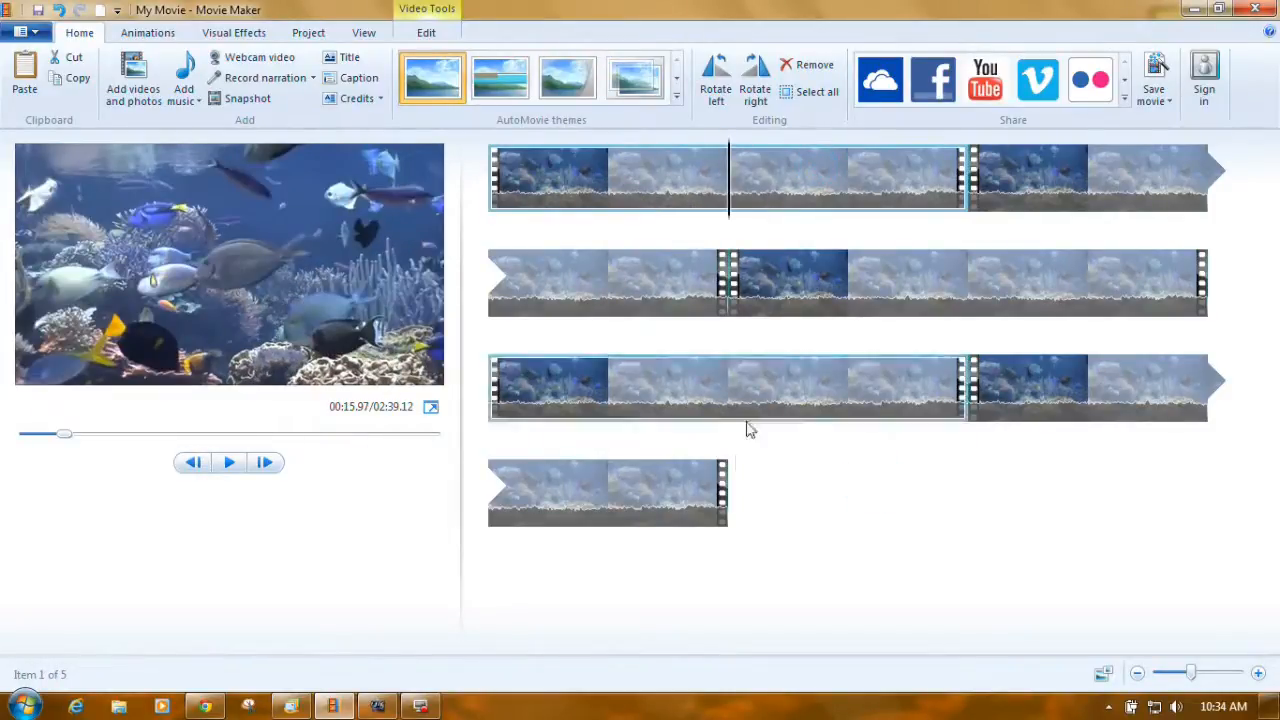
shift+click(666, 505)
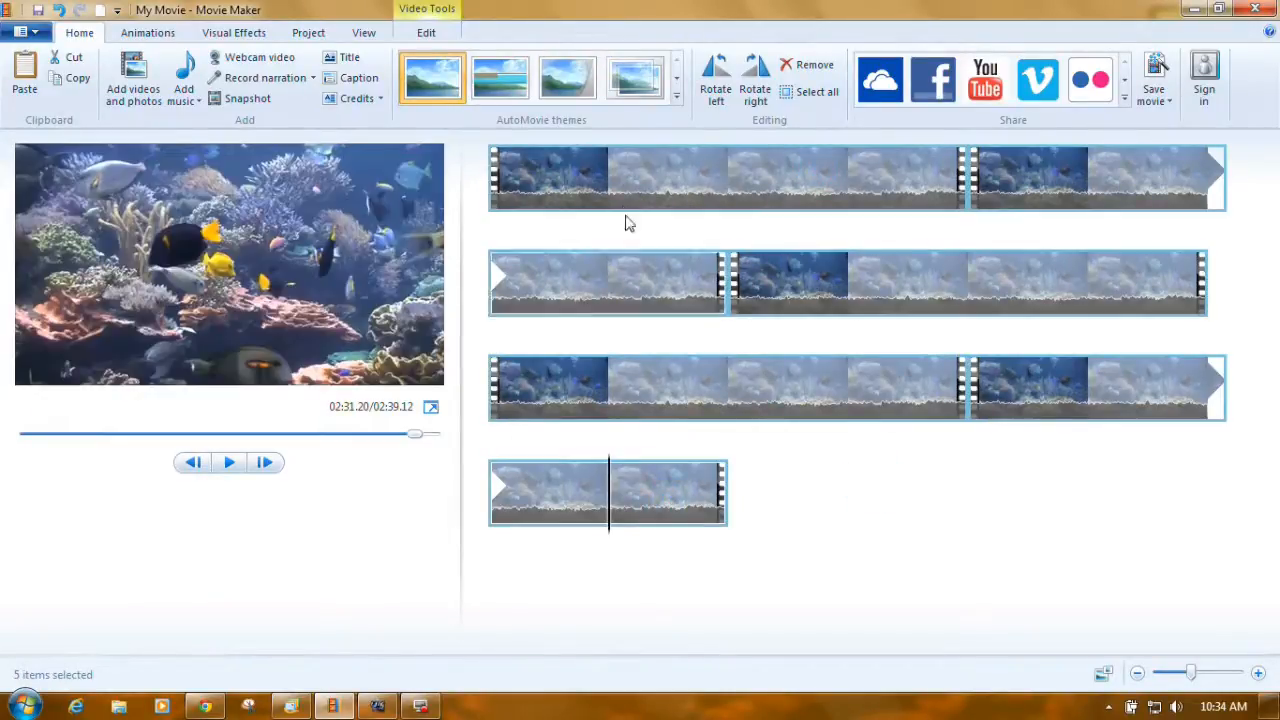
right_click(623, 167)
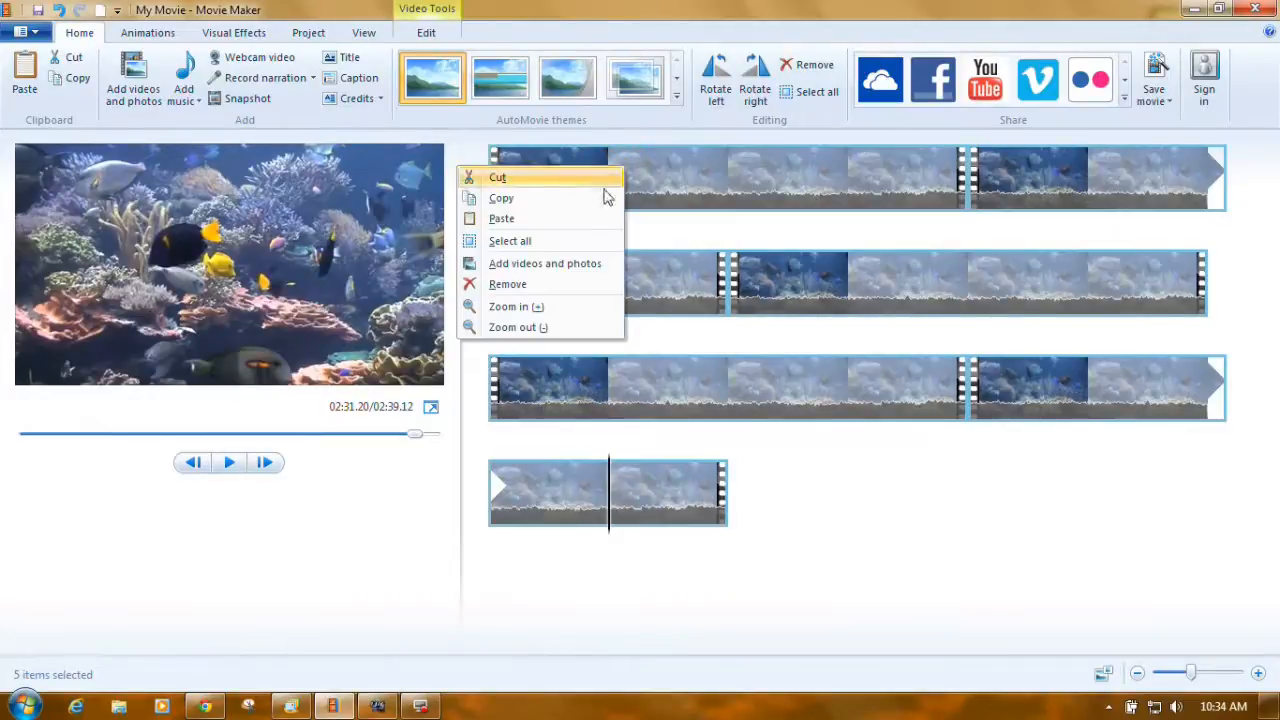
click(557, 284)
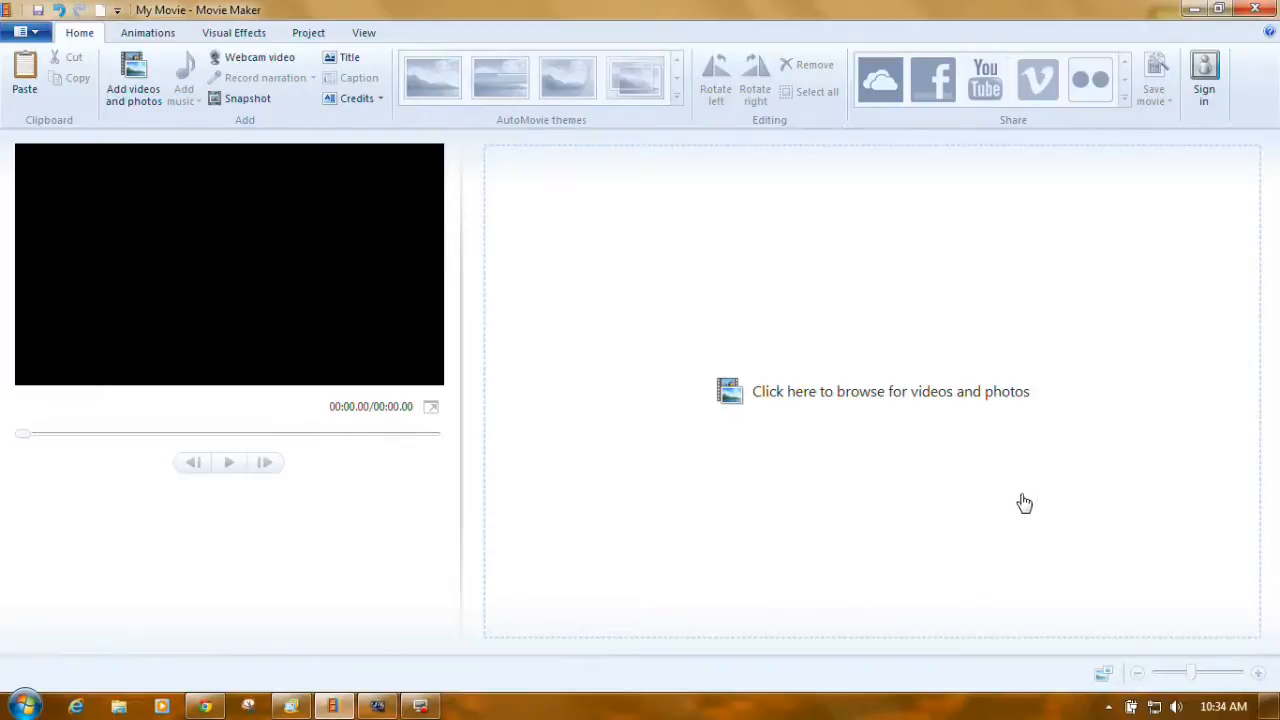
Add the exported Music Test video from the My Videos folder to the empty project
click(858, 392)
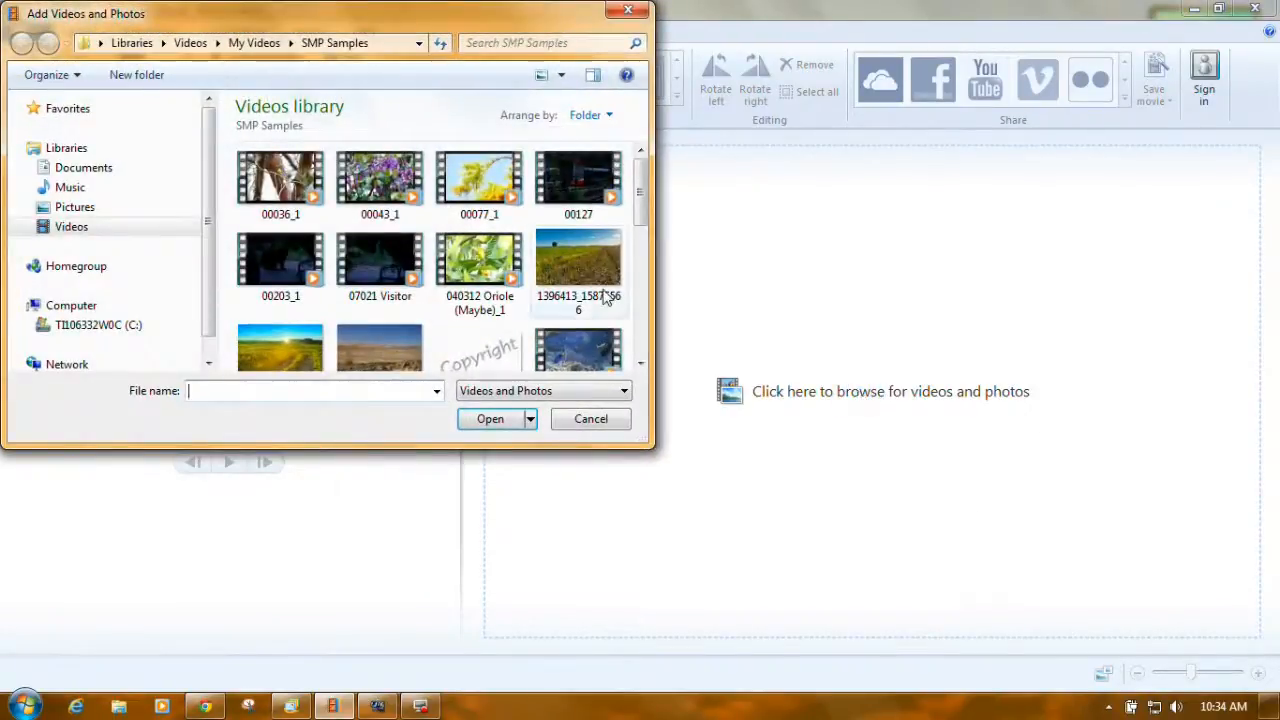
click(29, 226)
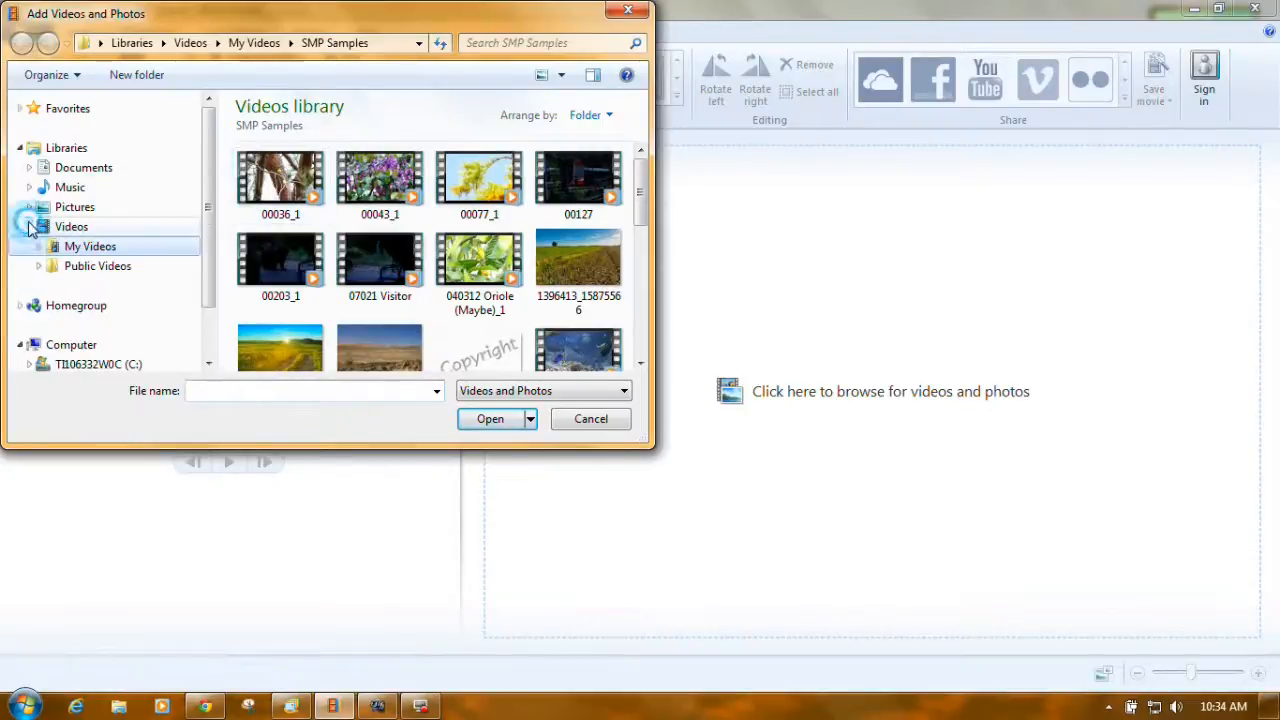
click(72, 246)
drag(640, 186, 642, 281)
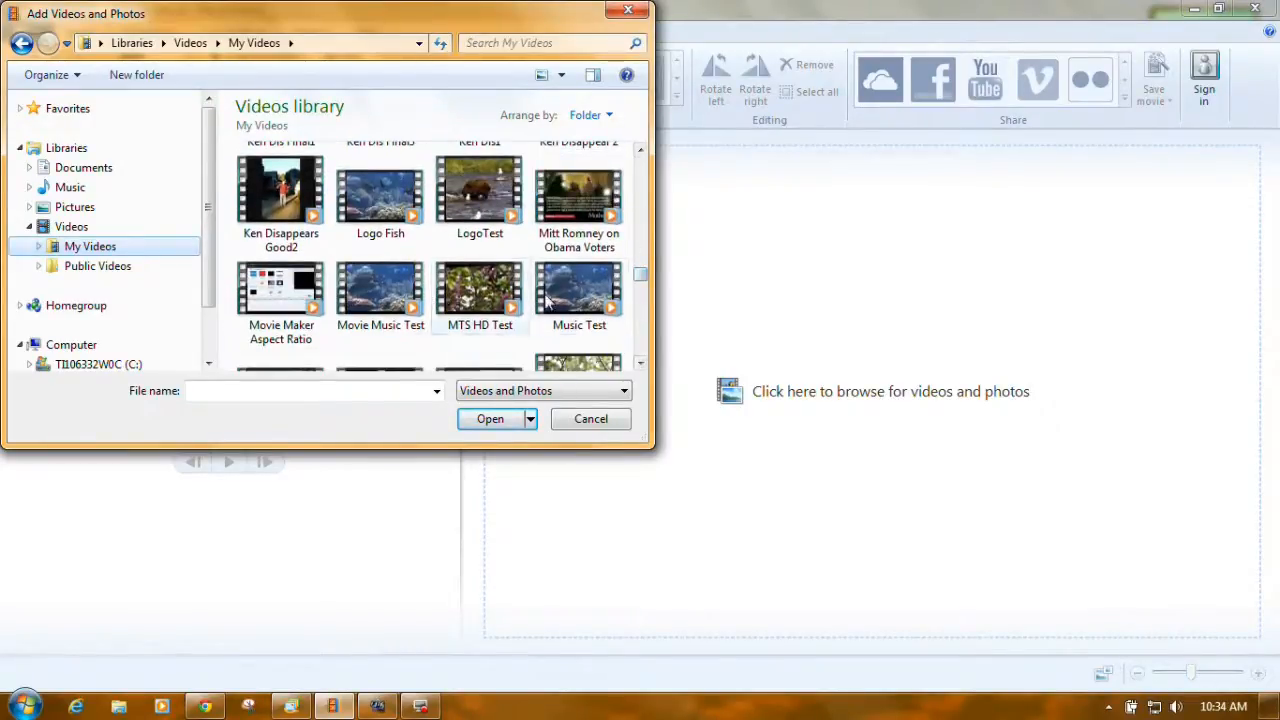
click(548, 298)
click(497, 422)
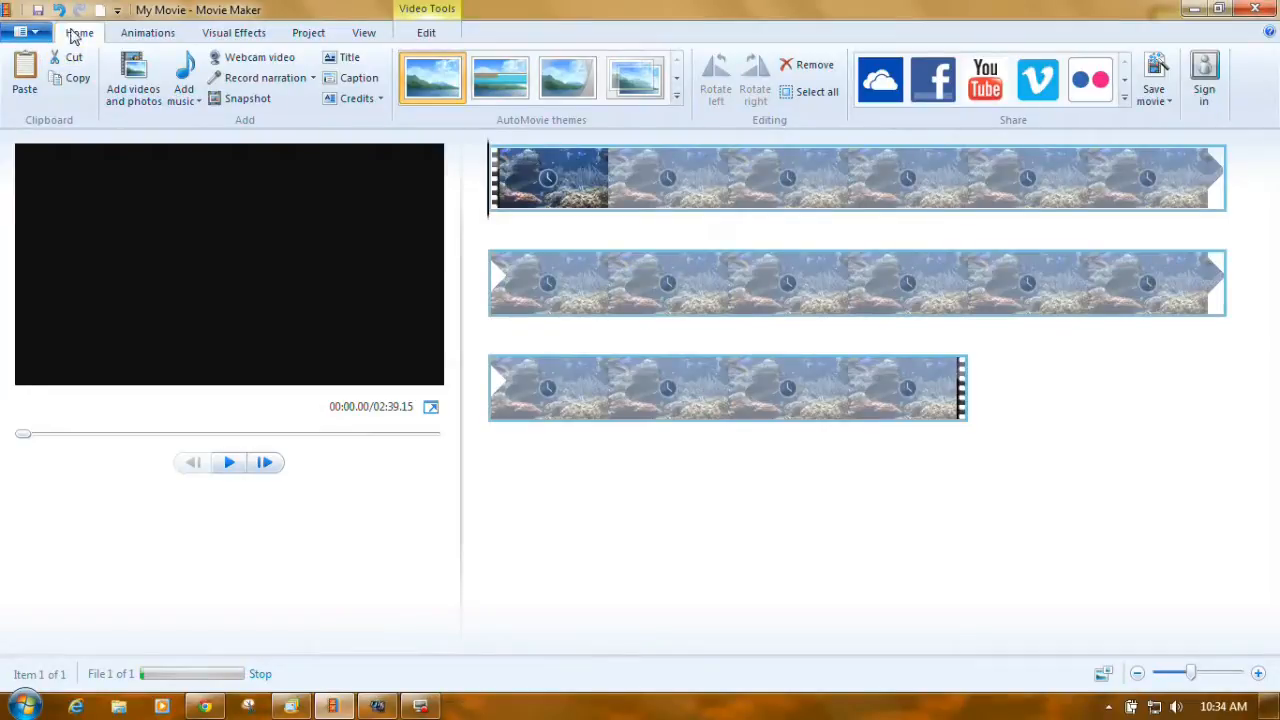
Add the Gerald_-_prelude music file from the PC, starting at the beginning of the movie
click(200, 110)
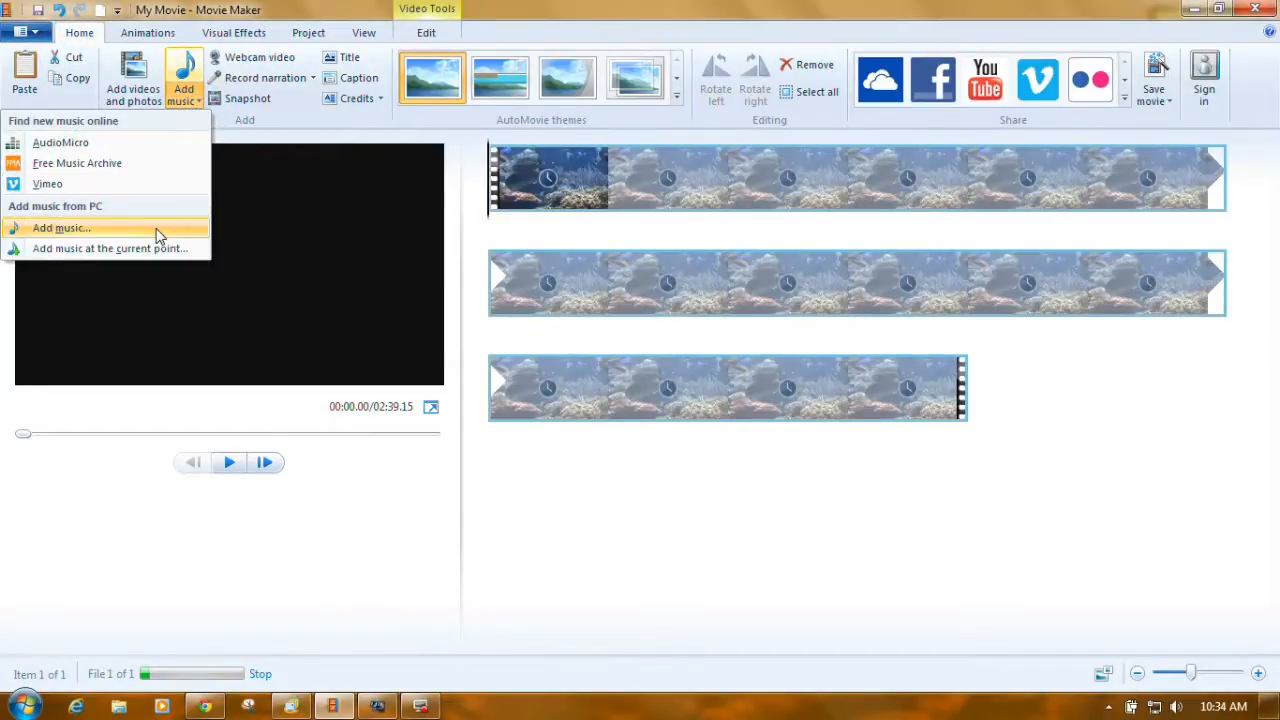
click(492, 222)
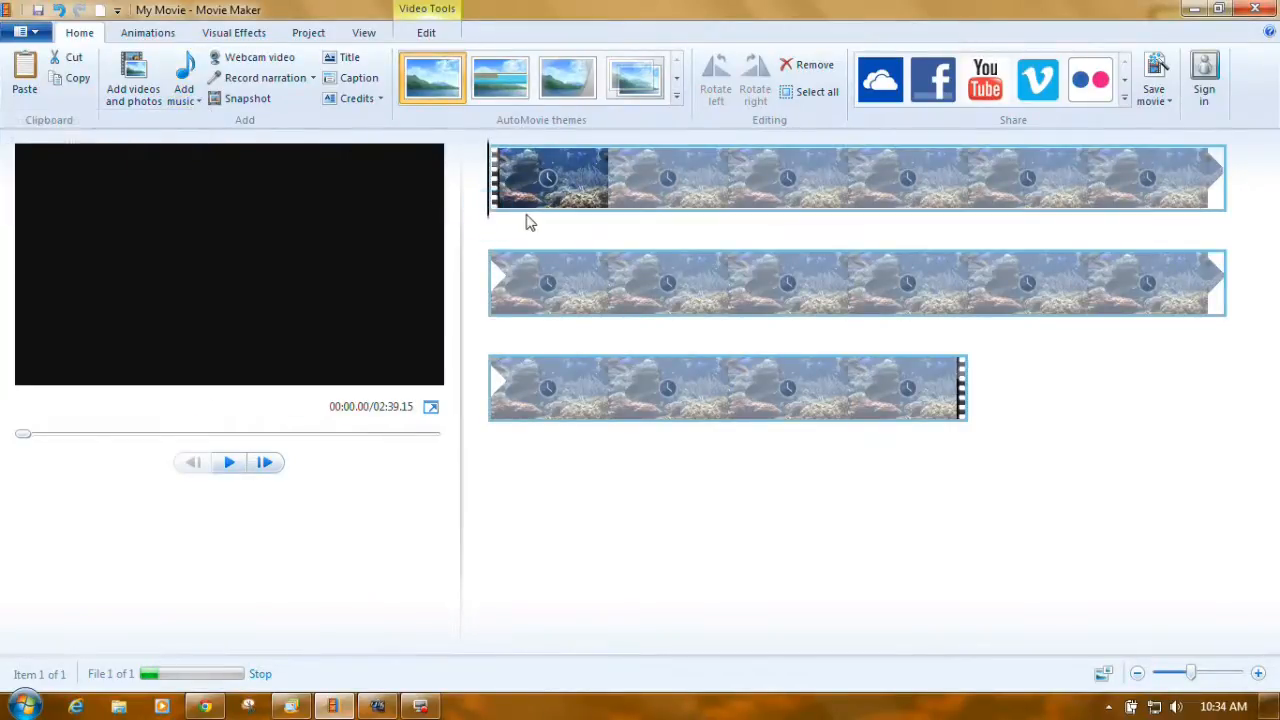
mouse_move(492, 218)
mouse_down()
mouse_move(521, 217)
mouse_move(482, 220)
mouse_up()
click(196, 101)
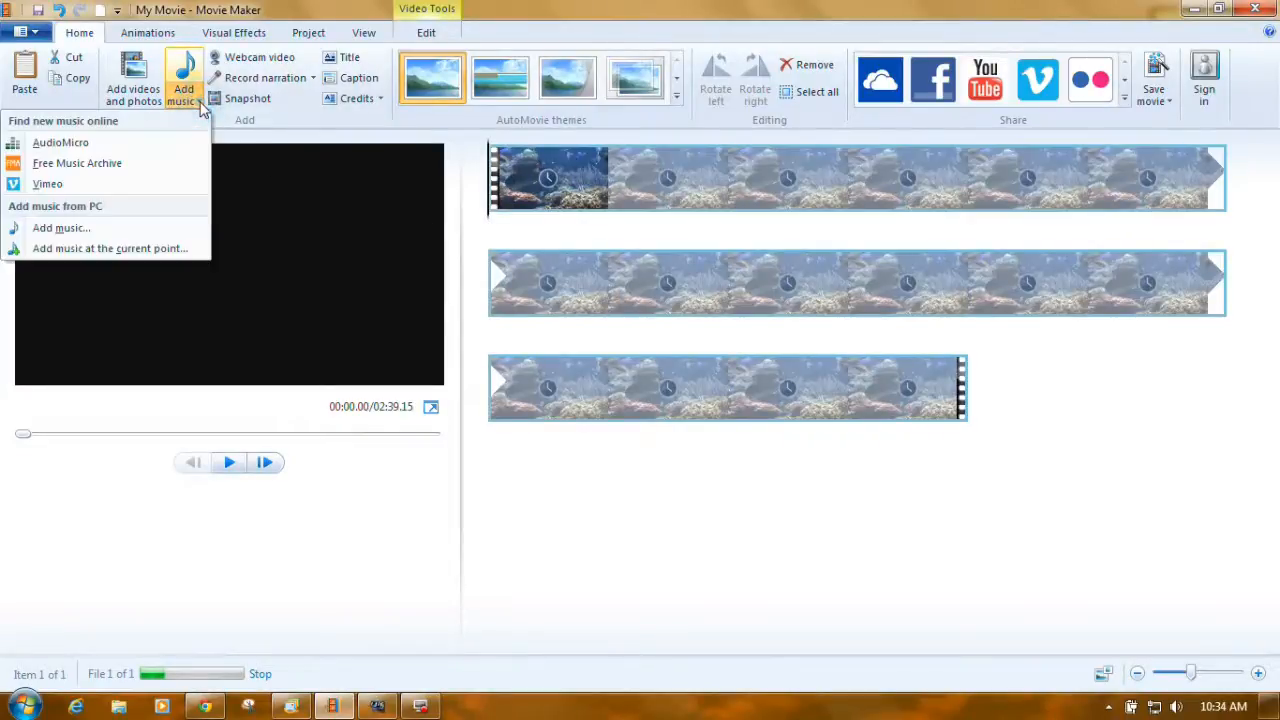
click(163, 228)
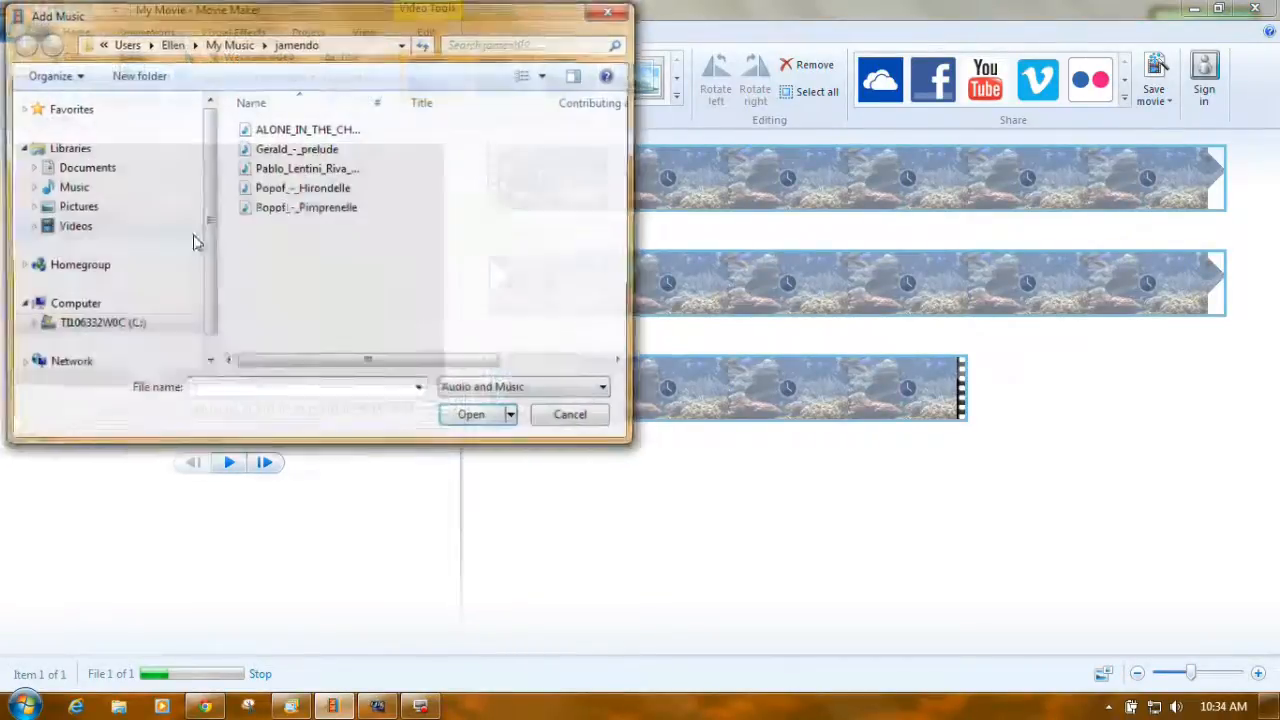
click(306, 149)
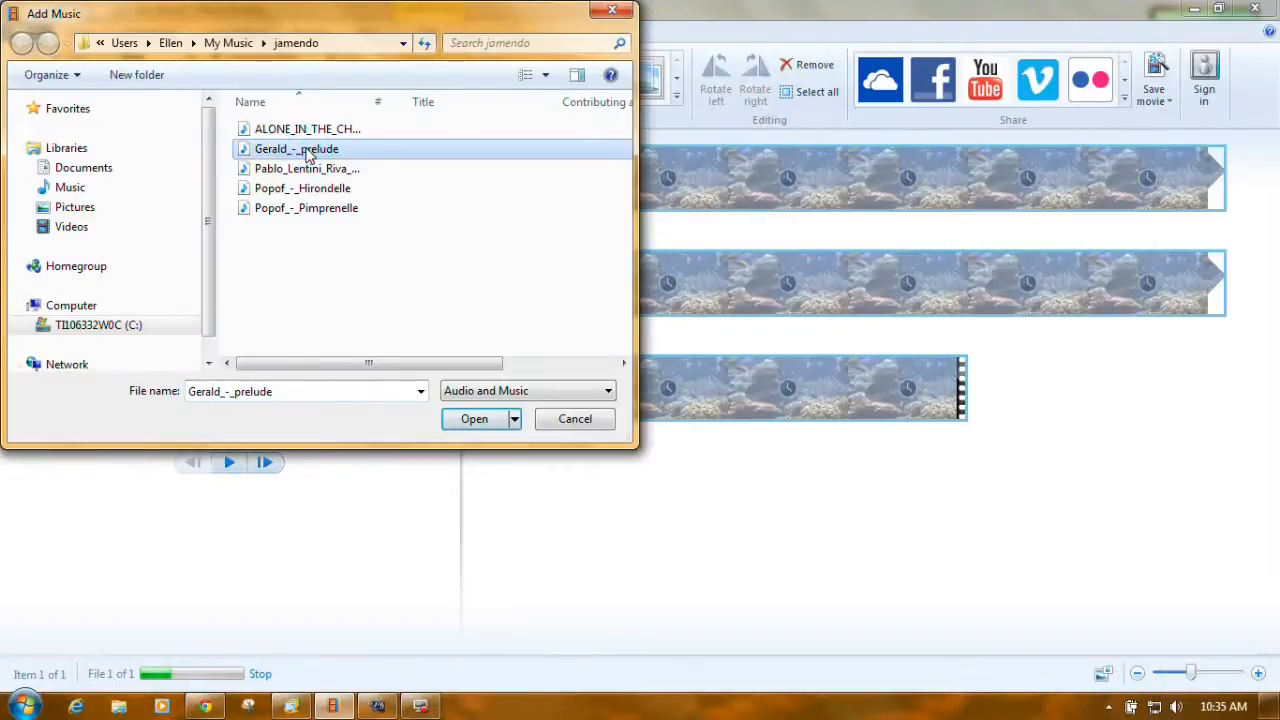
click(476, 420)
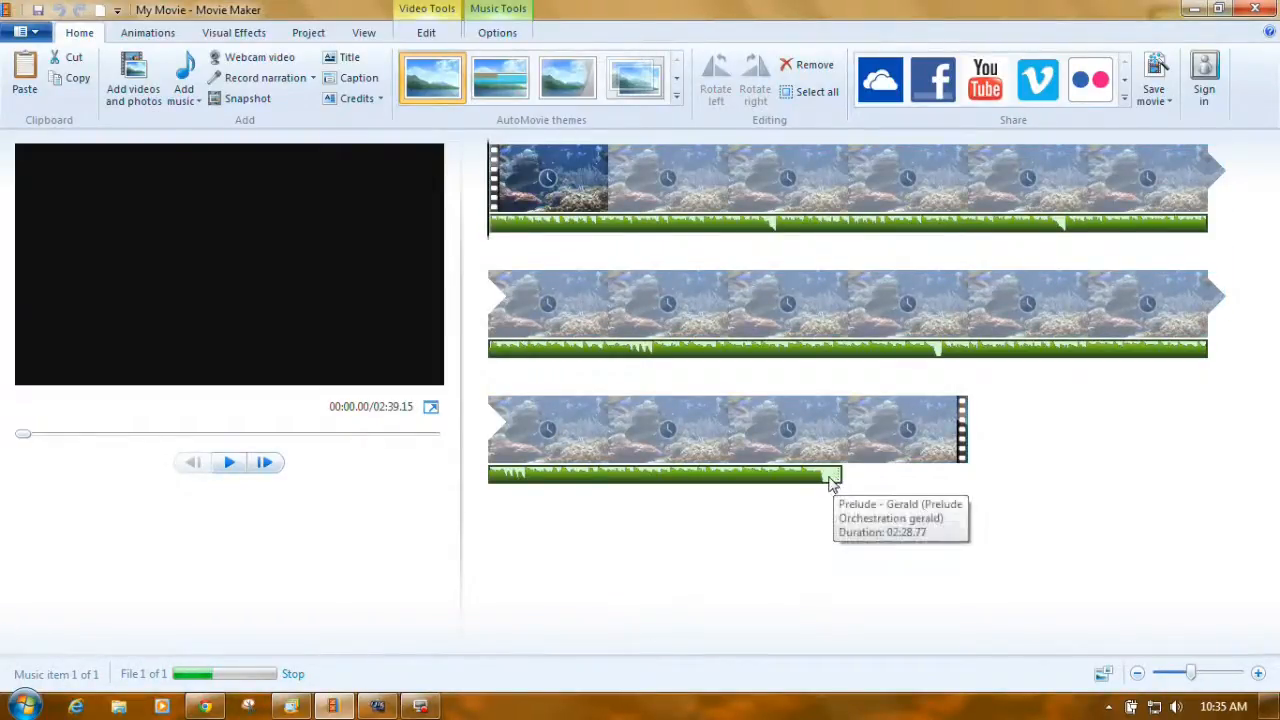
Preview the last seconds of the music track to check where it ends relative to the video
click(791, 459)
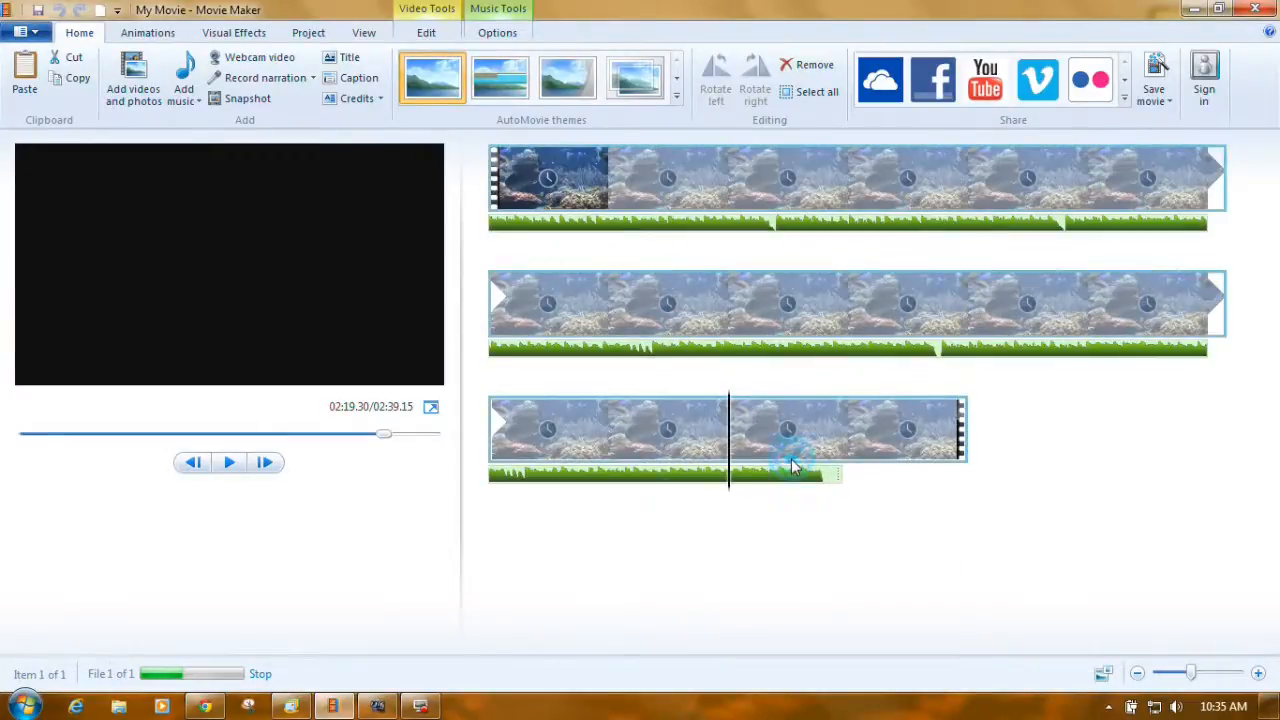
drag(731, 472, 800, 477)
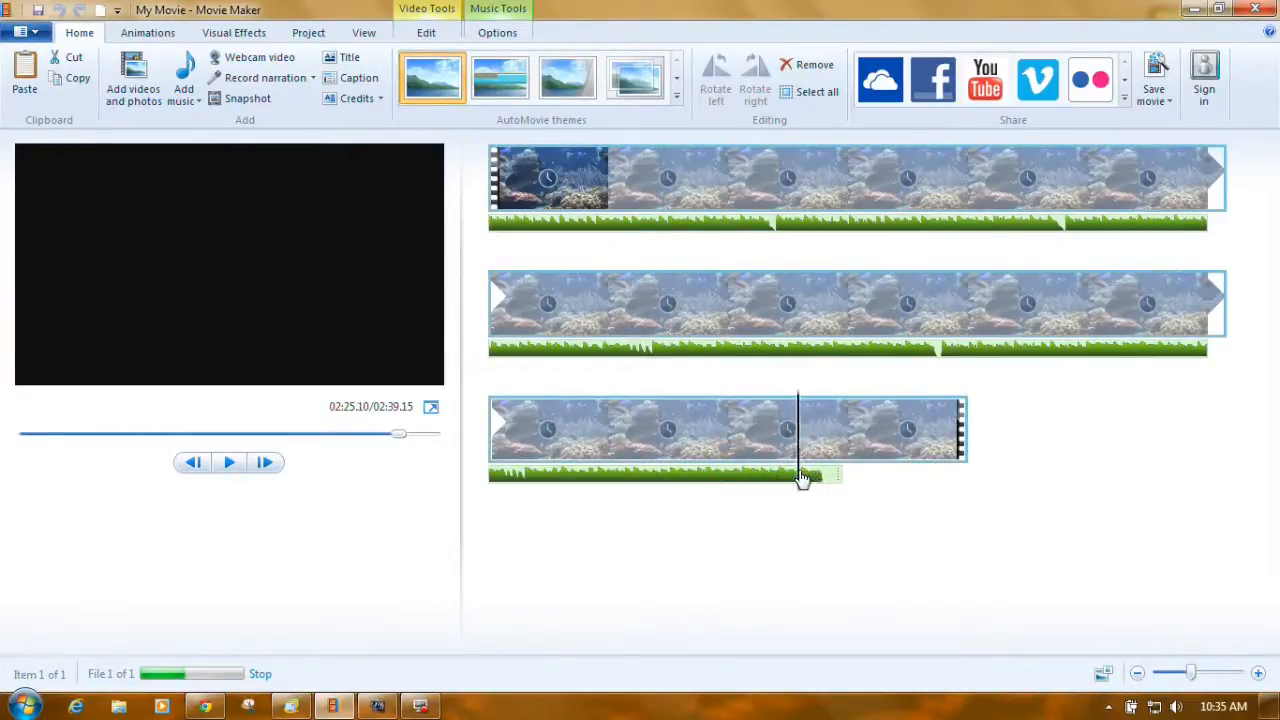
click(229, 464)
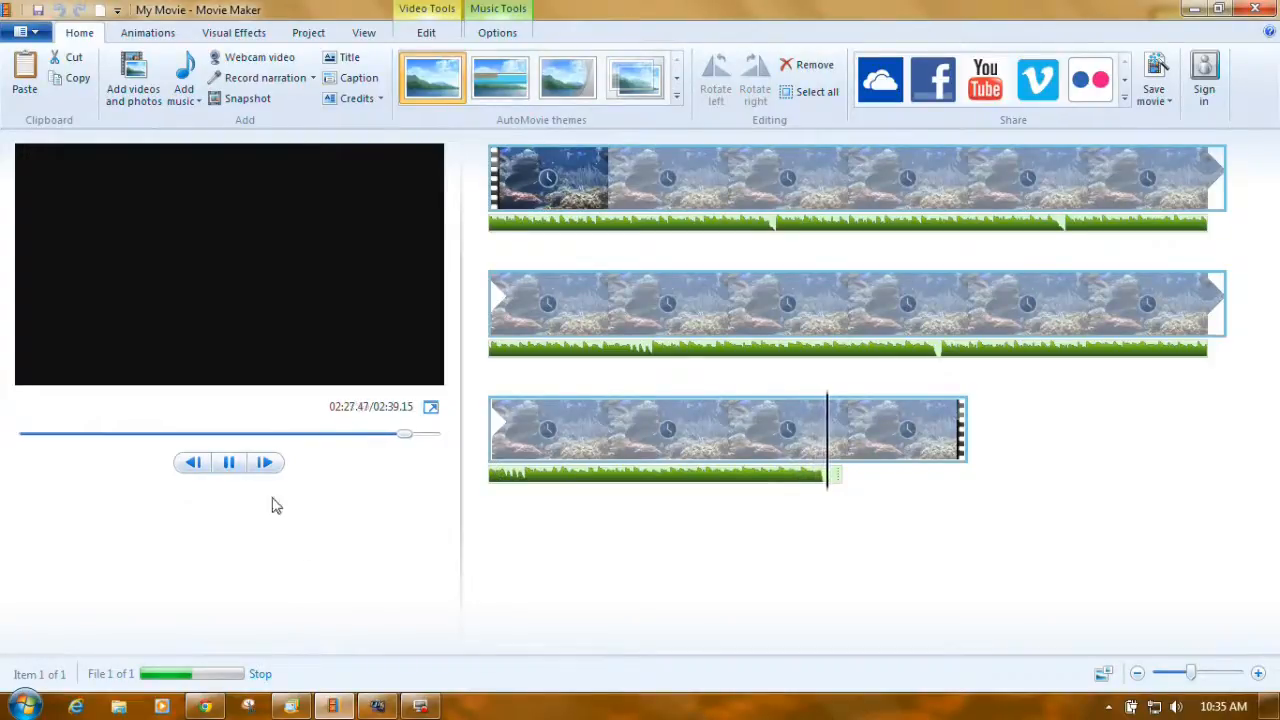
click(229, 464)
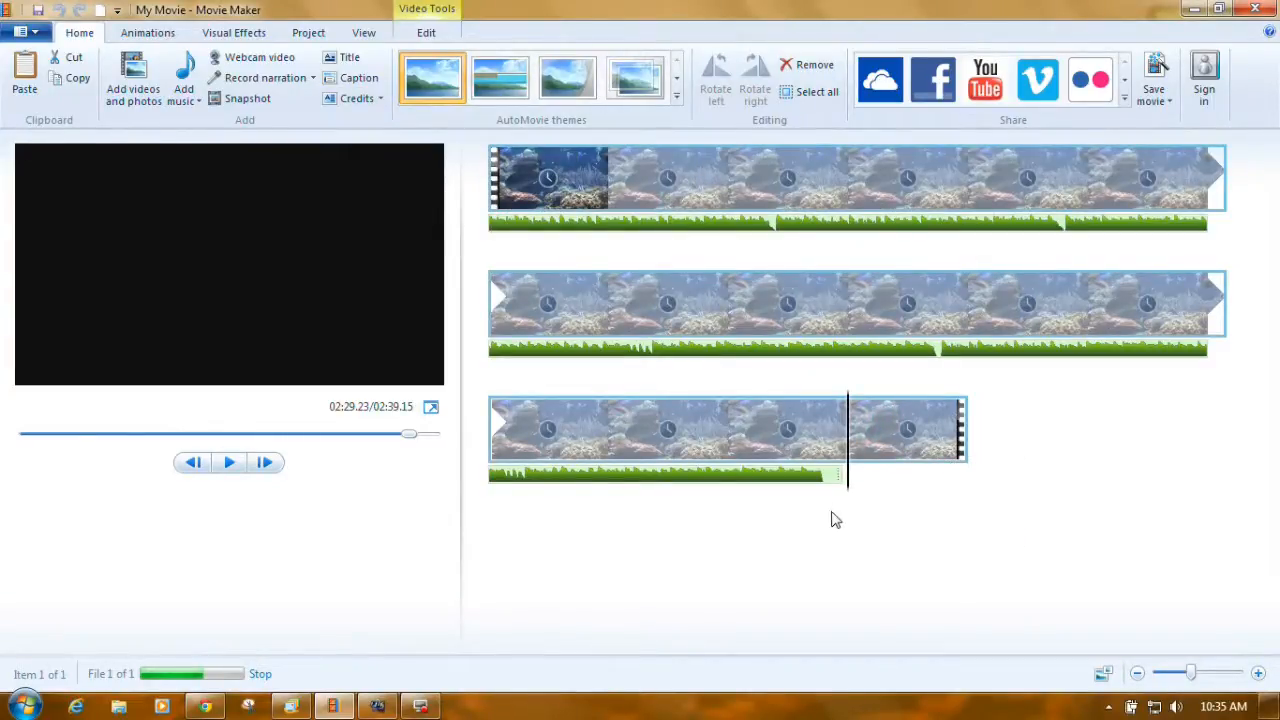
Try to change the playback speed of the Music Test video
click(426, 33)
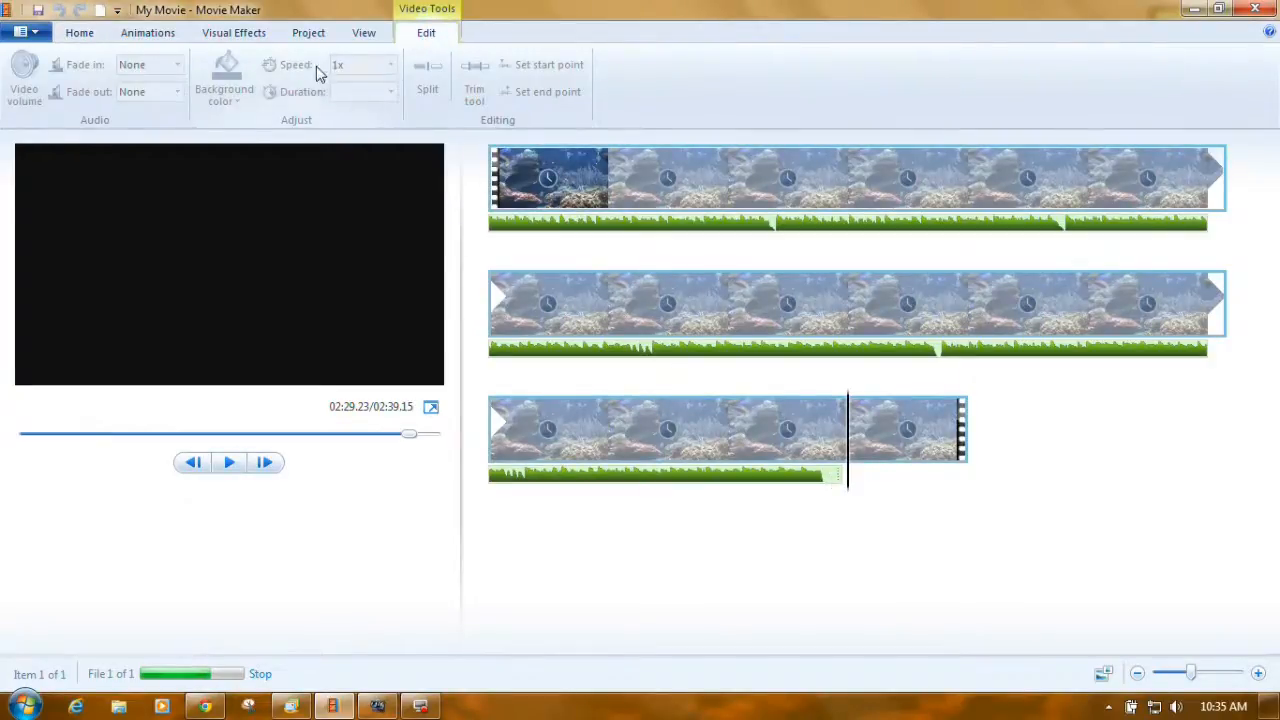
click(790, 436)
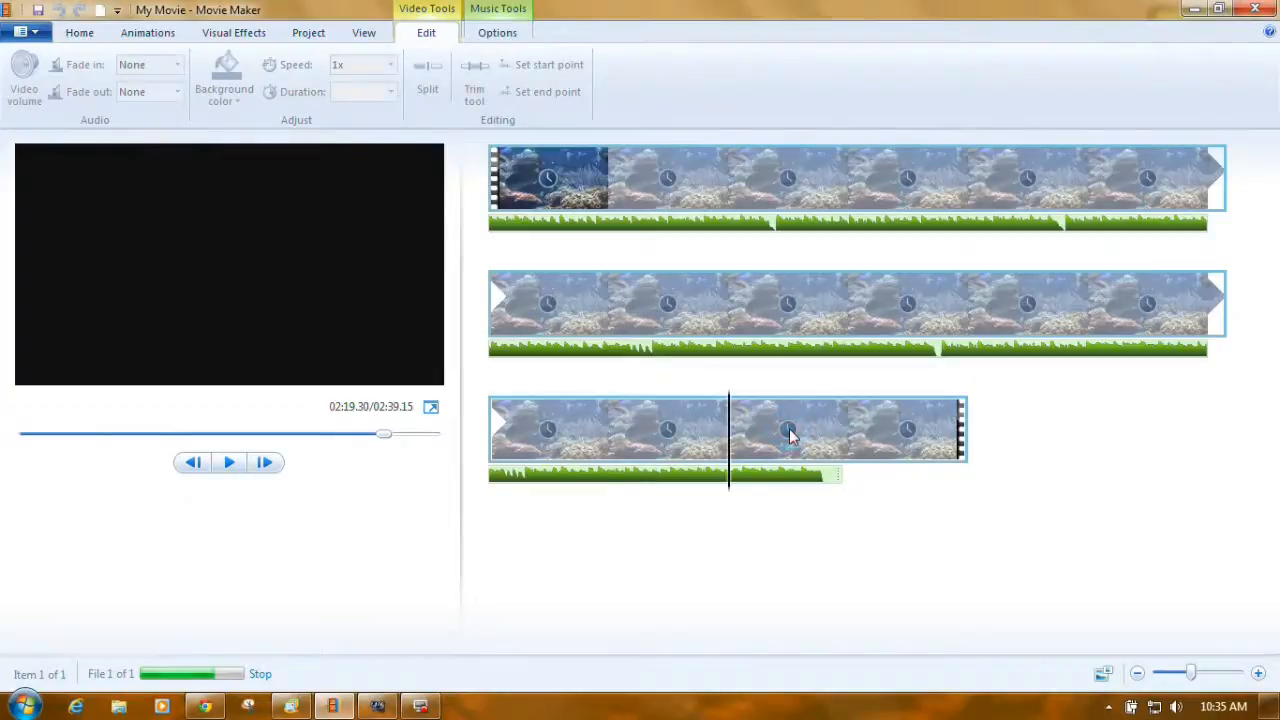
click(393, 65)
click(395, 66)
click(637, 188)
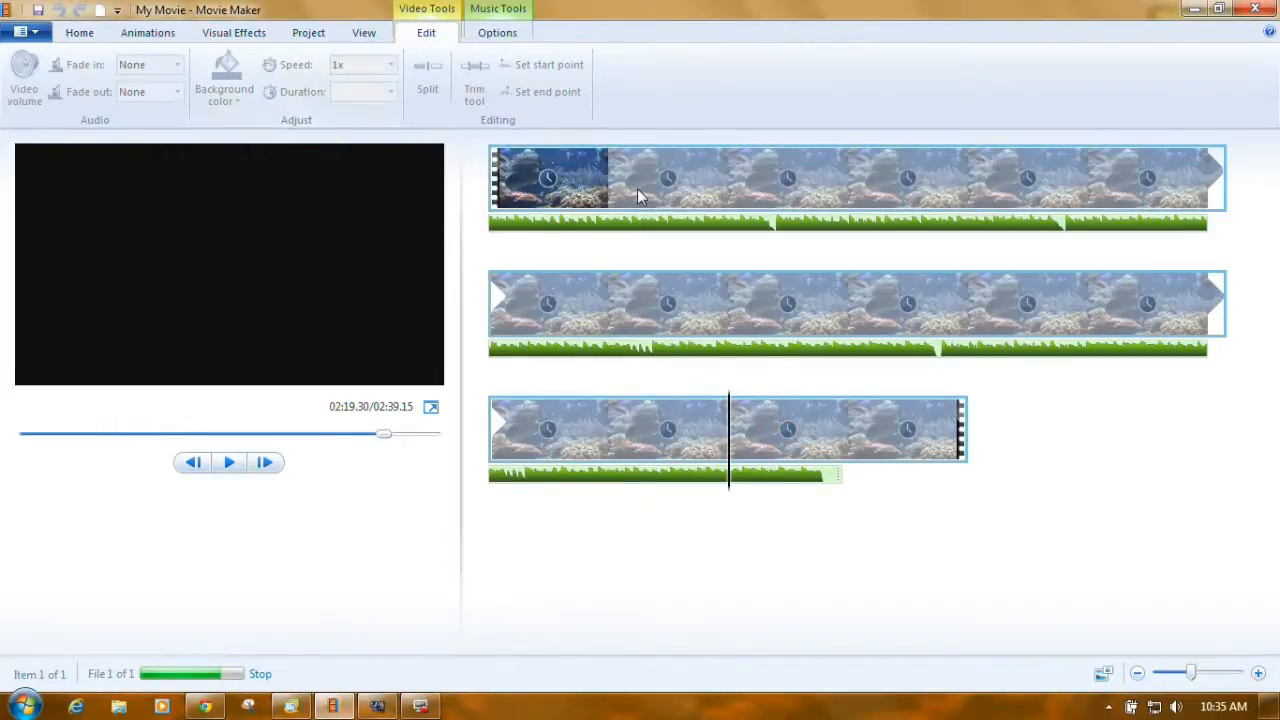
click(670, 315)
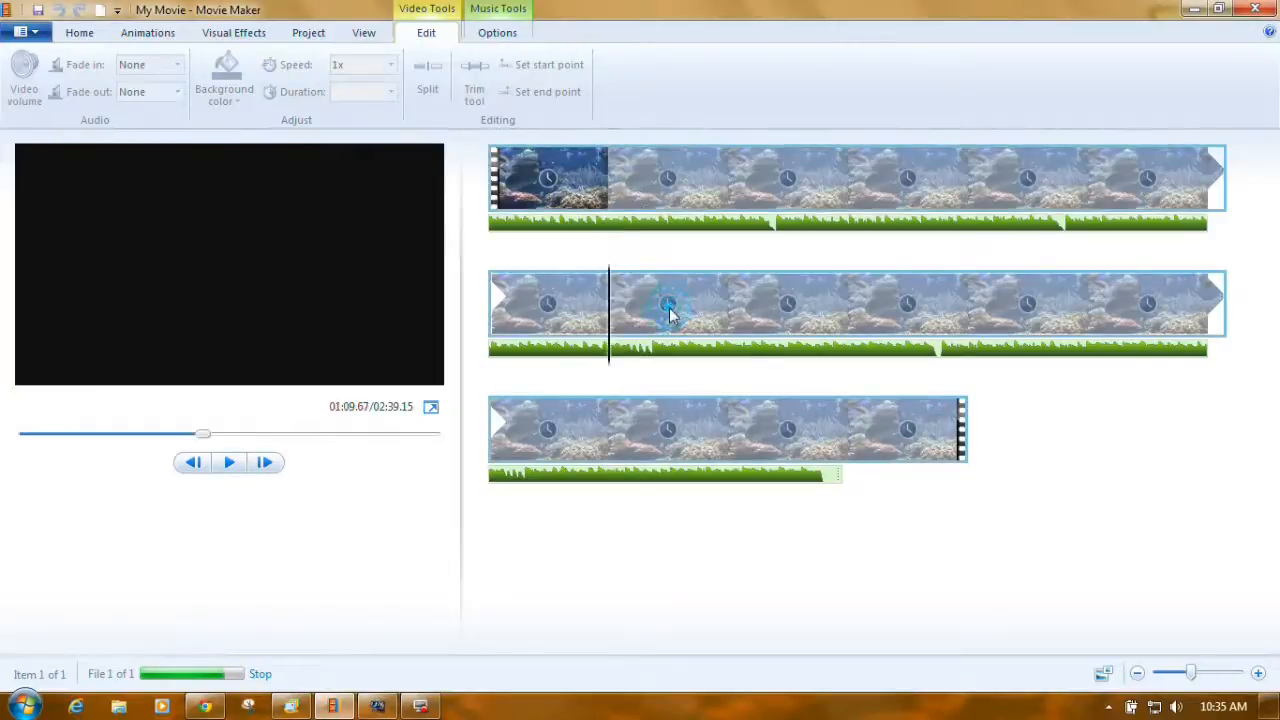
click(662, 438)
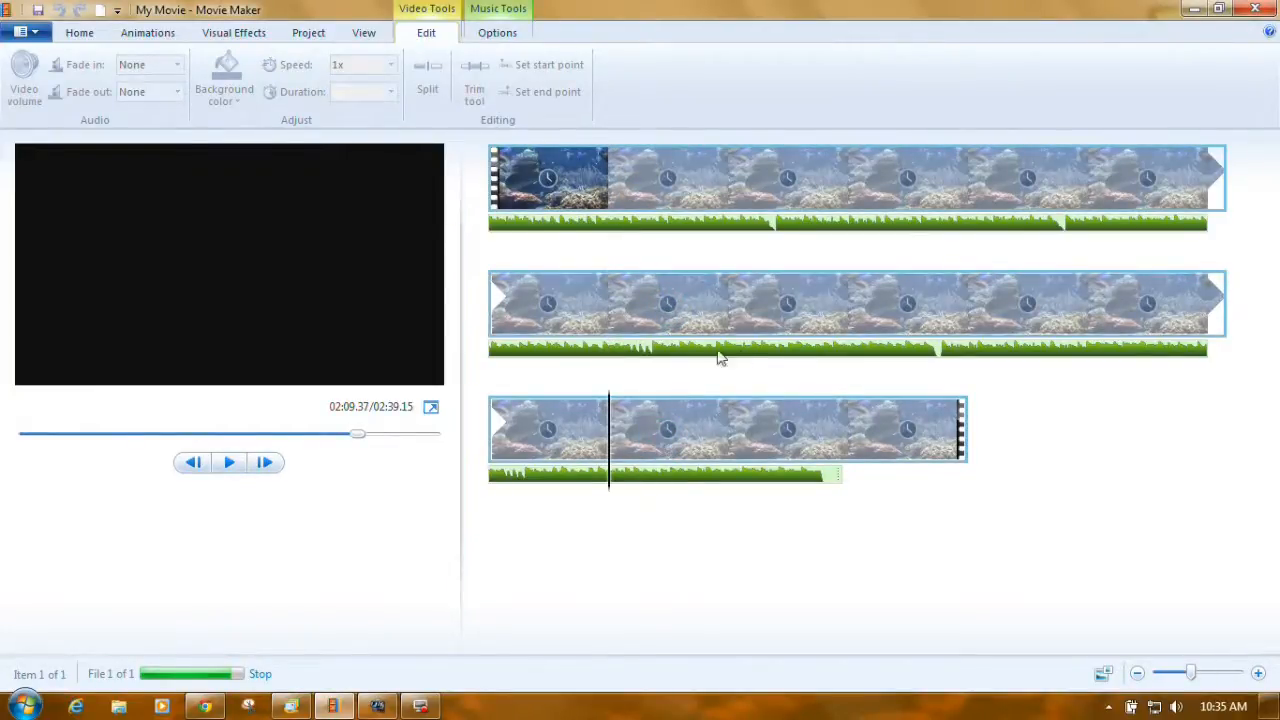
Set the playback speed of the Music Test video to 1.25x
click(932, 430)
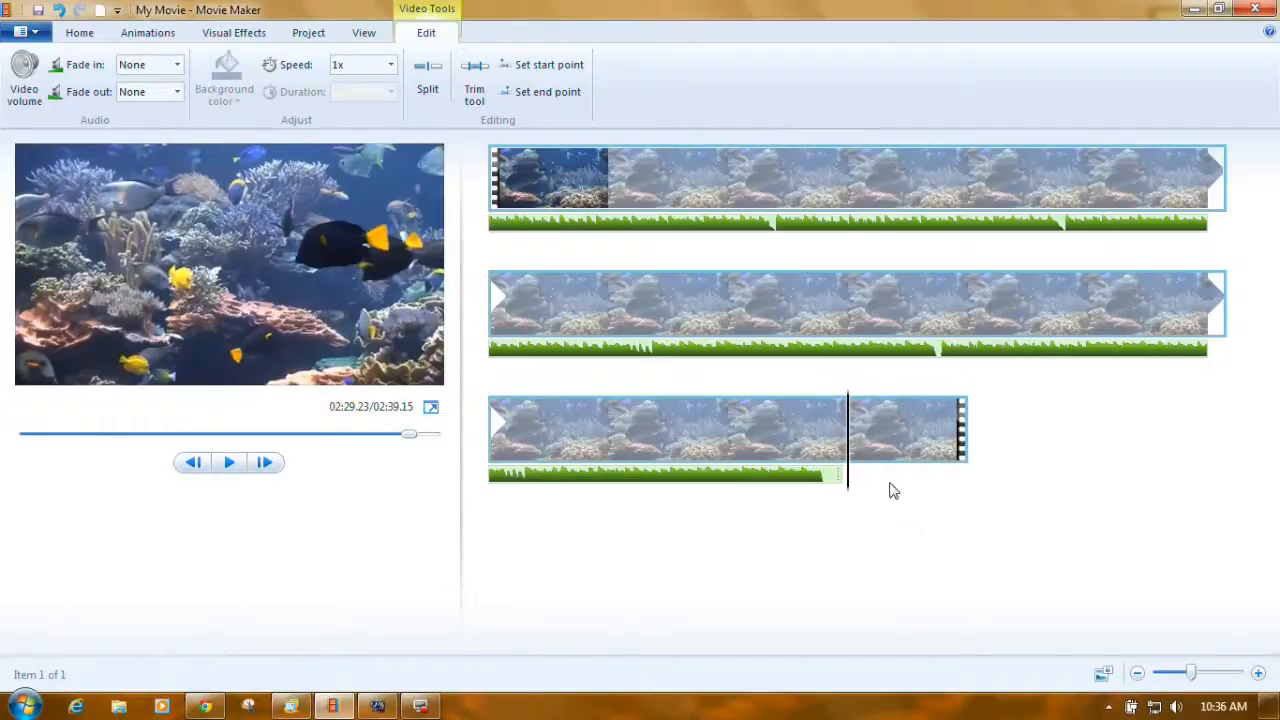
click(893, 433)
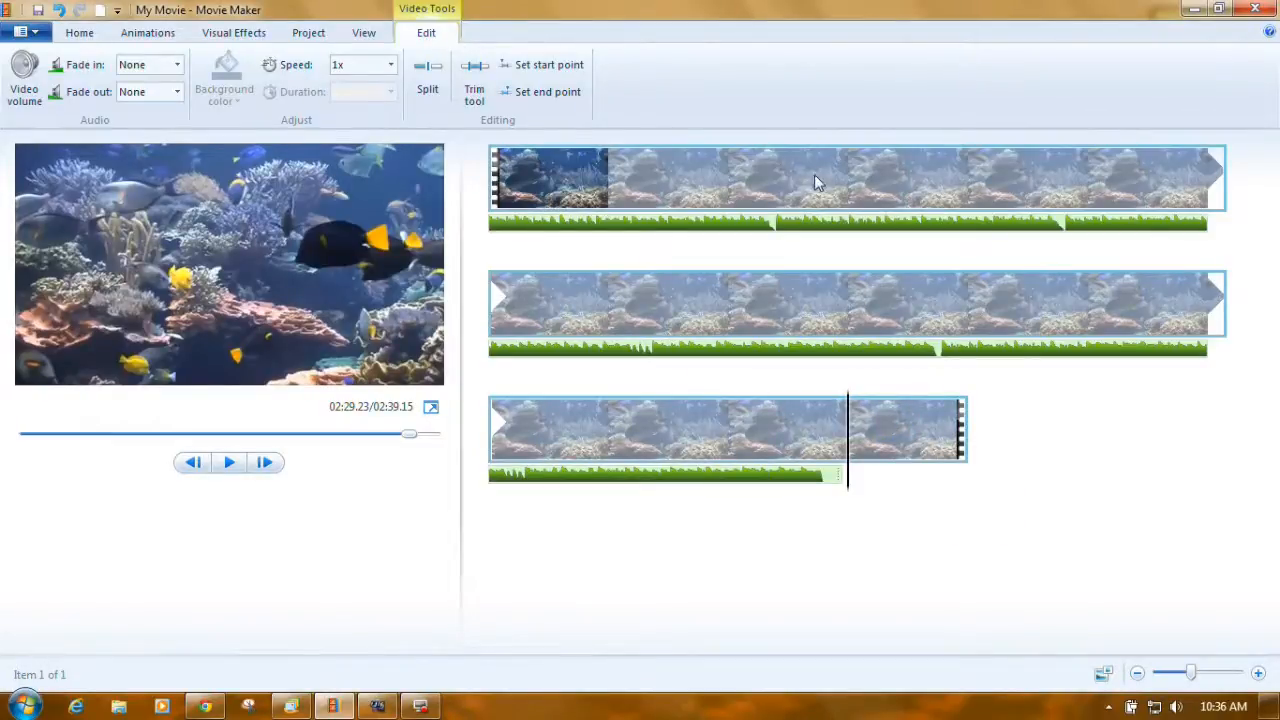
click(391, 66)
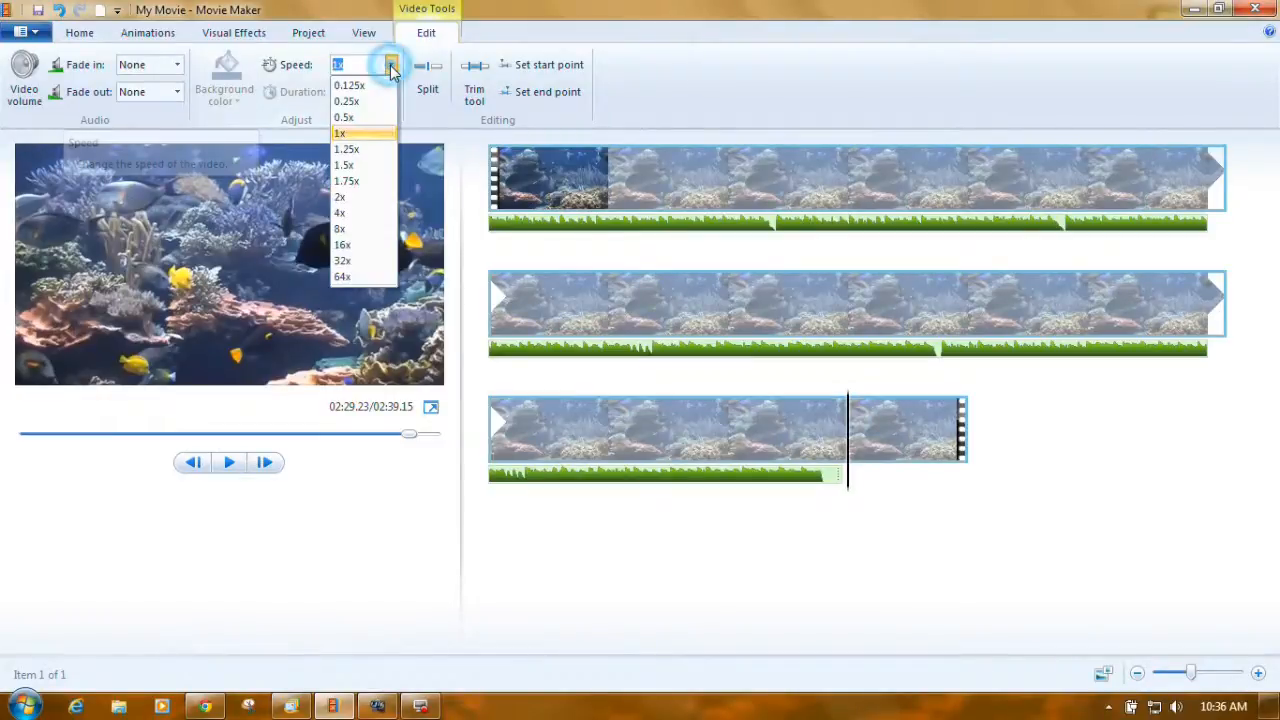
click(372, 150)
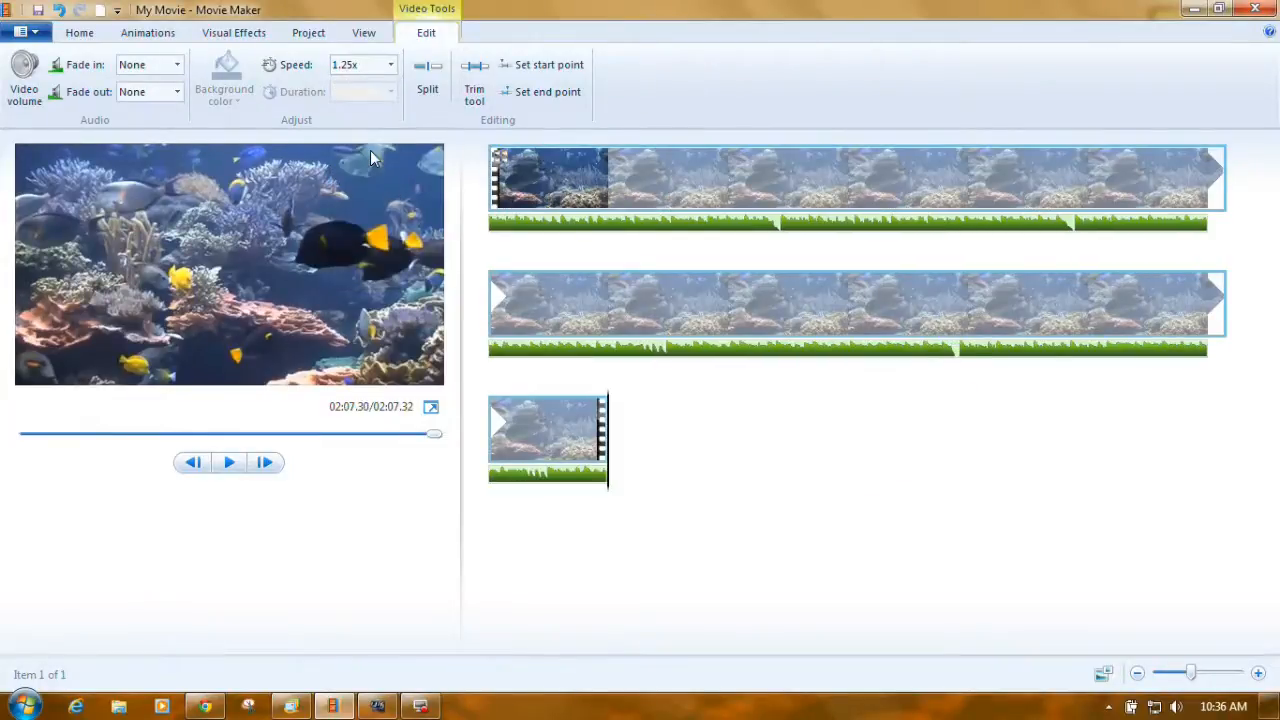
Set the video's playback speed to a custom value of 1.15x
click(609, 493)
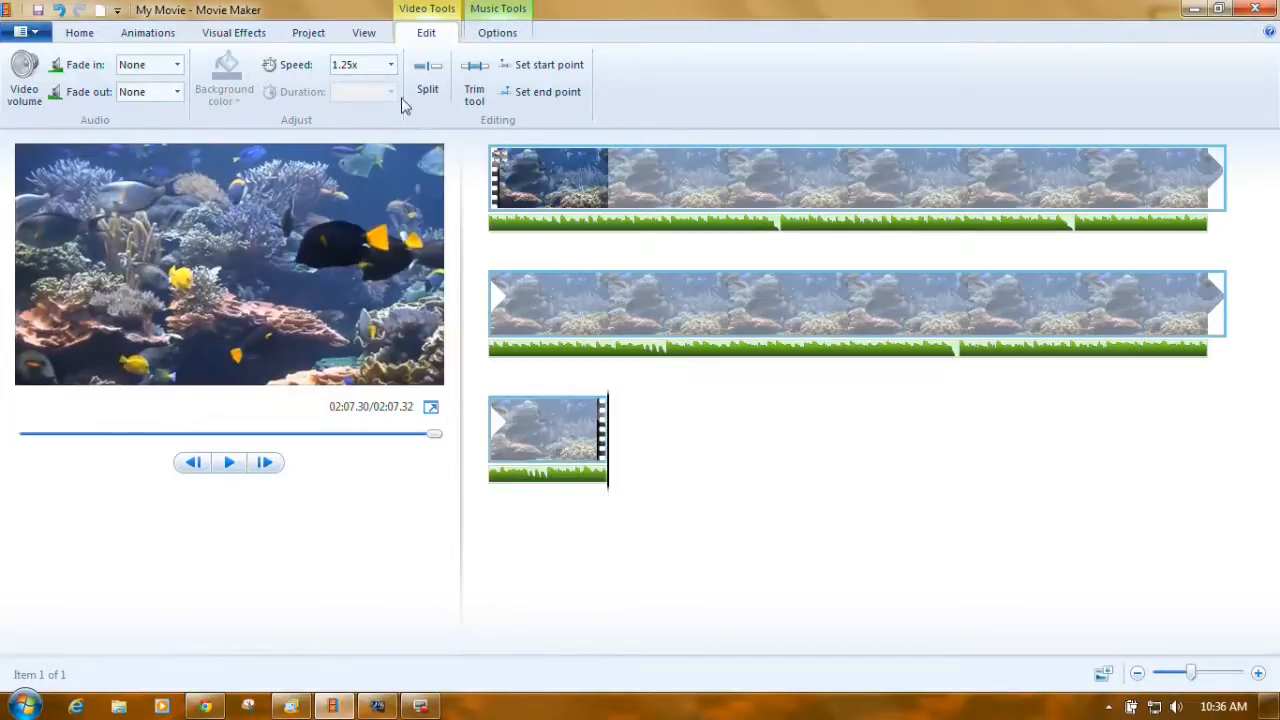
click(349, 65)
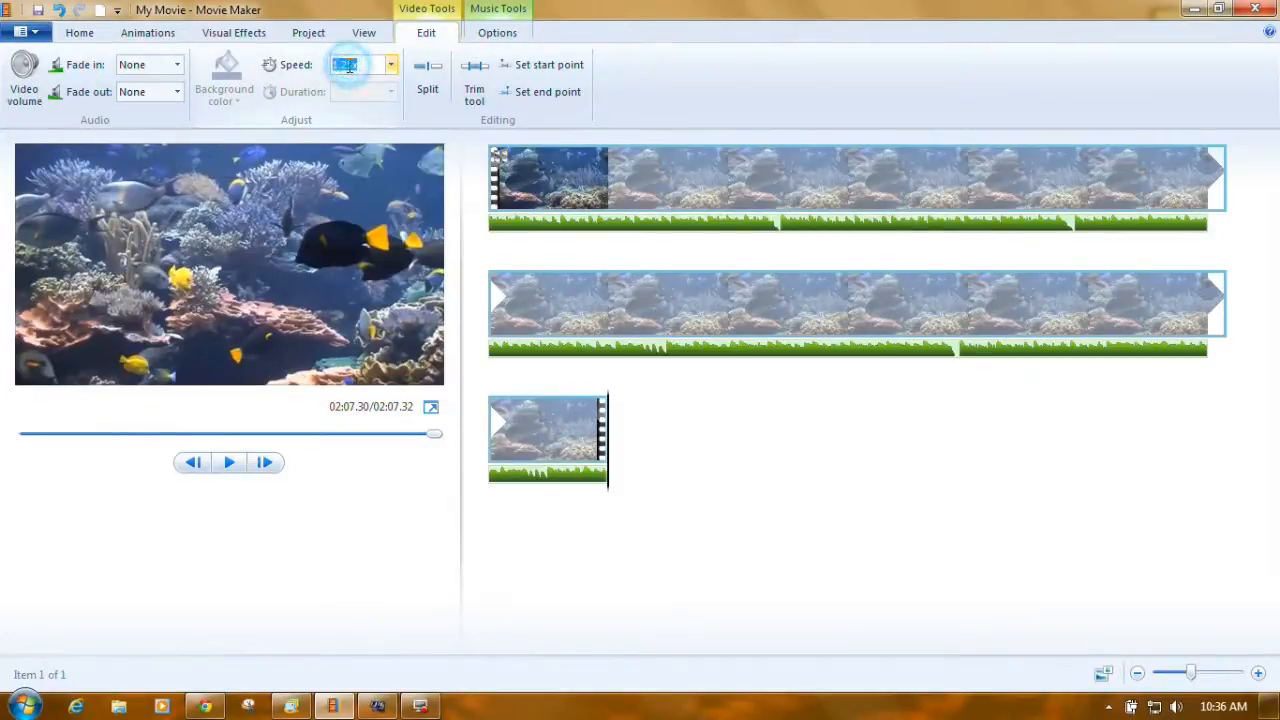
click(349, 65)
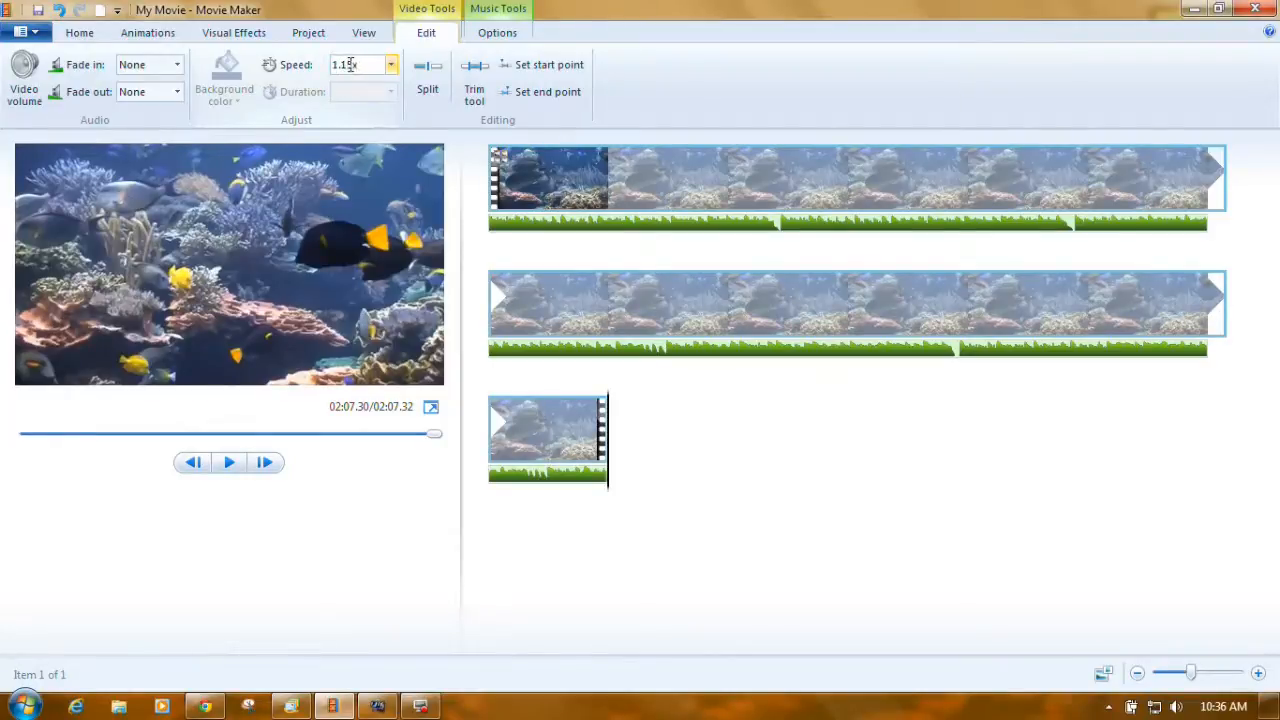
key(Return)
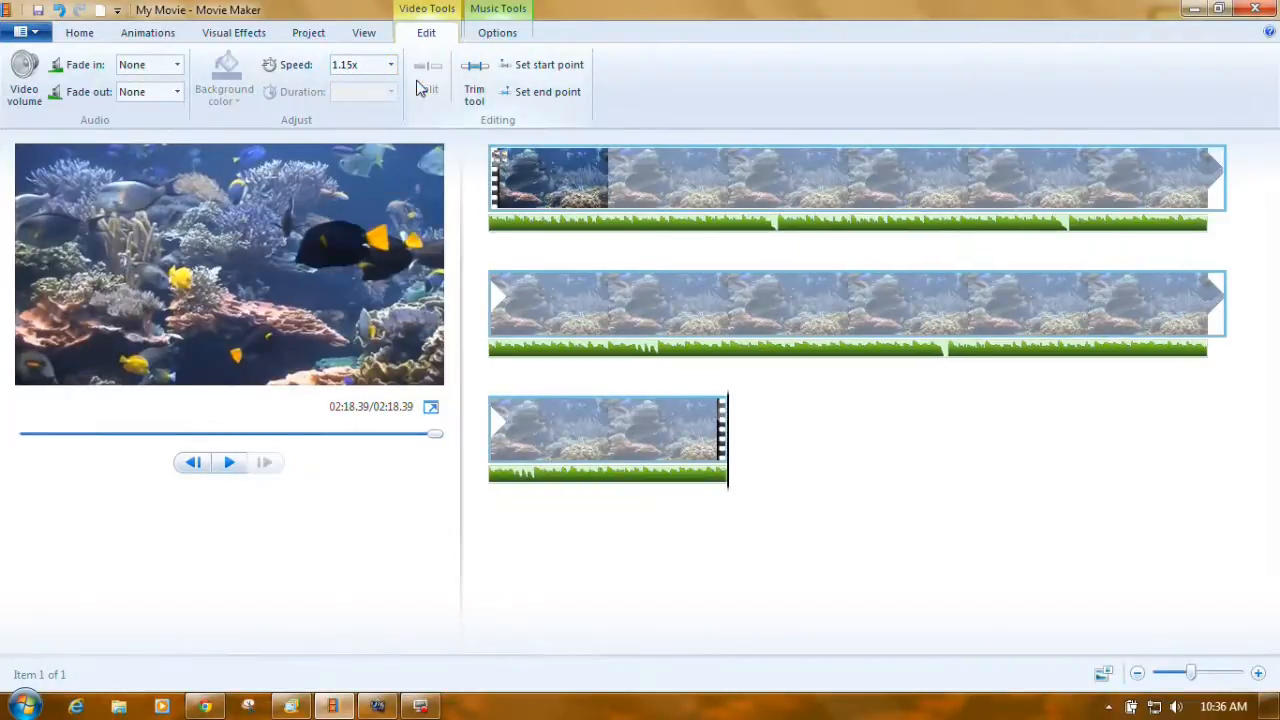
Lower the video's playback speed to 1.1x
click(351, 65)
click(353, 65)
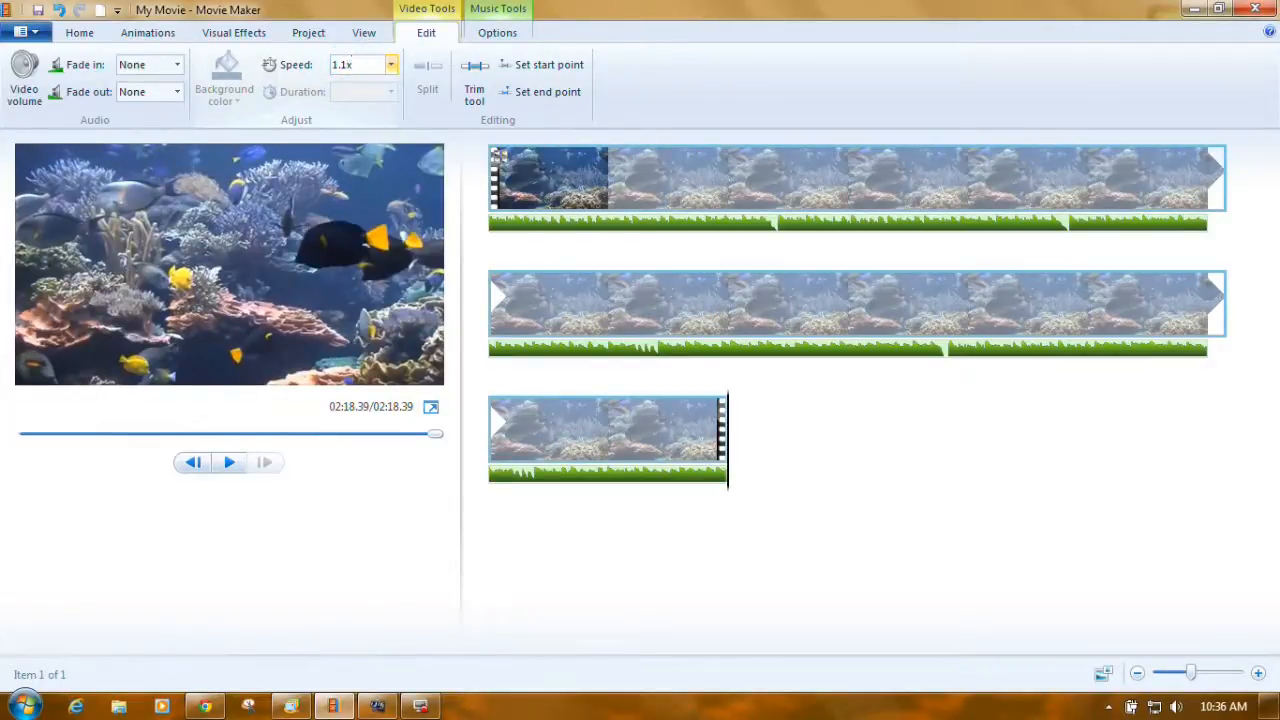
key(Return)
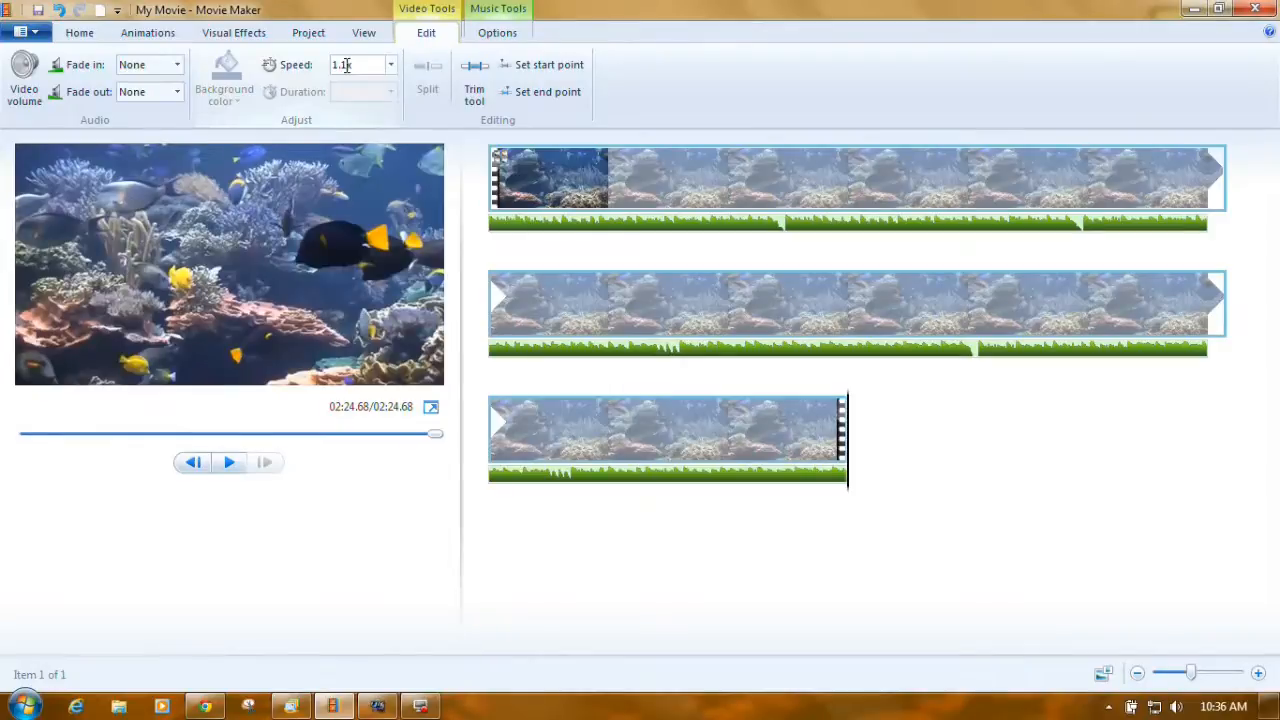
Set the video's playback speed to 1.08x and follow with a speed of 1.09x
click(345, 64)
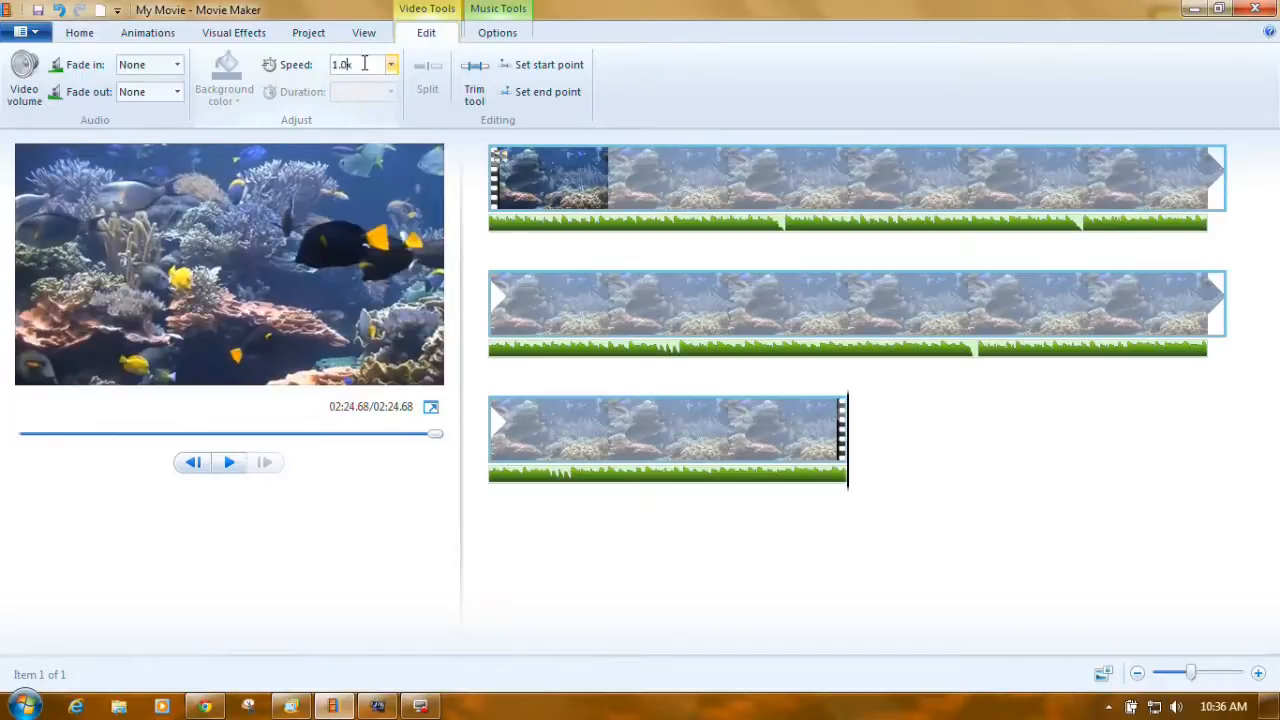
key(Return)
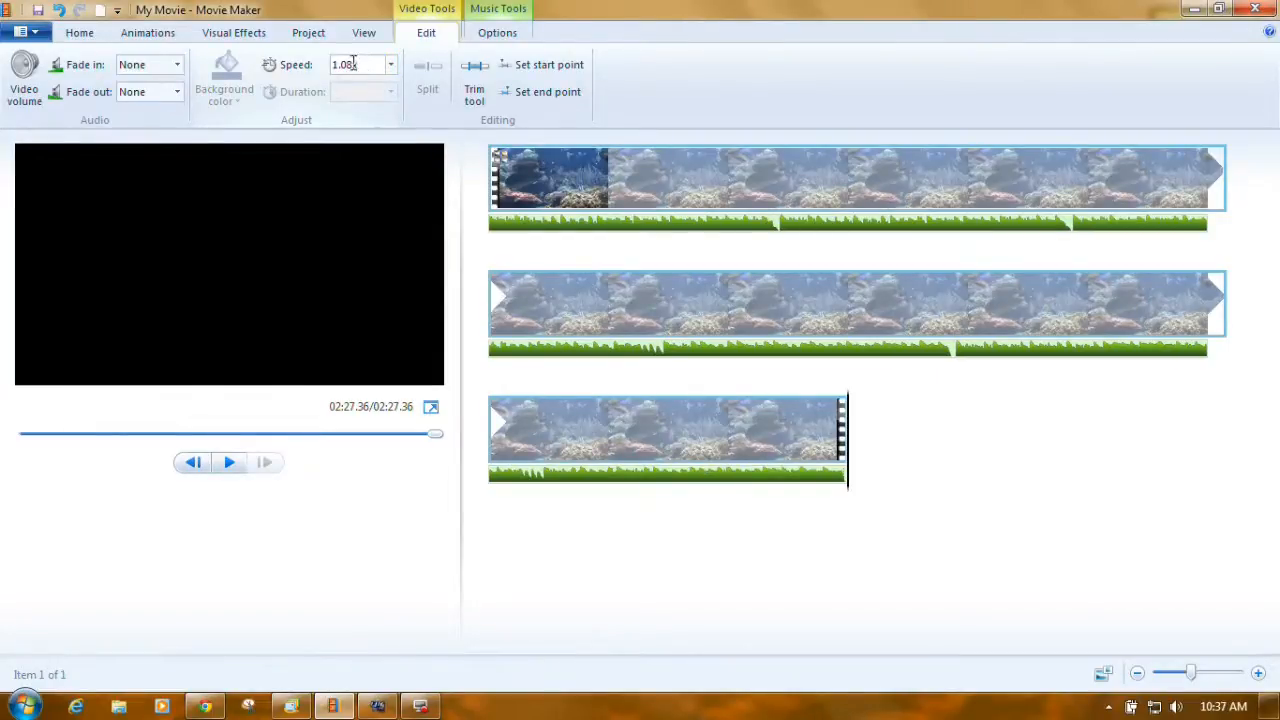
click(352, 64)
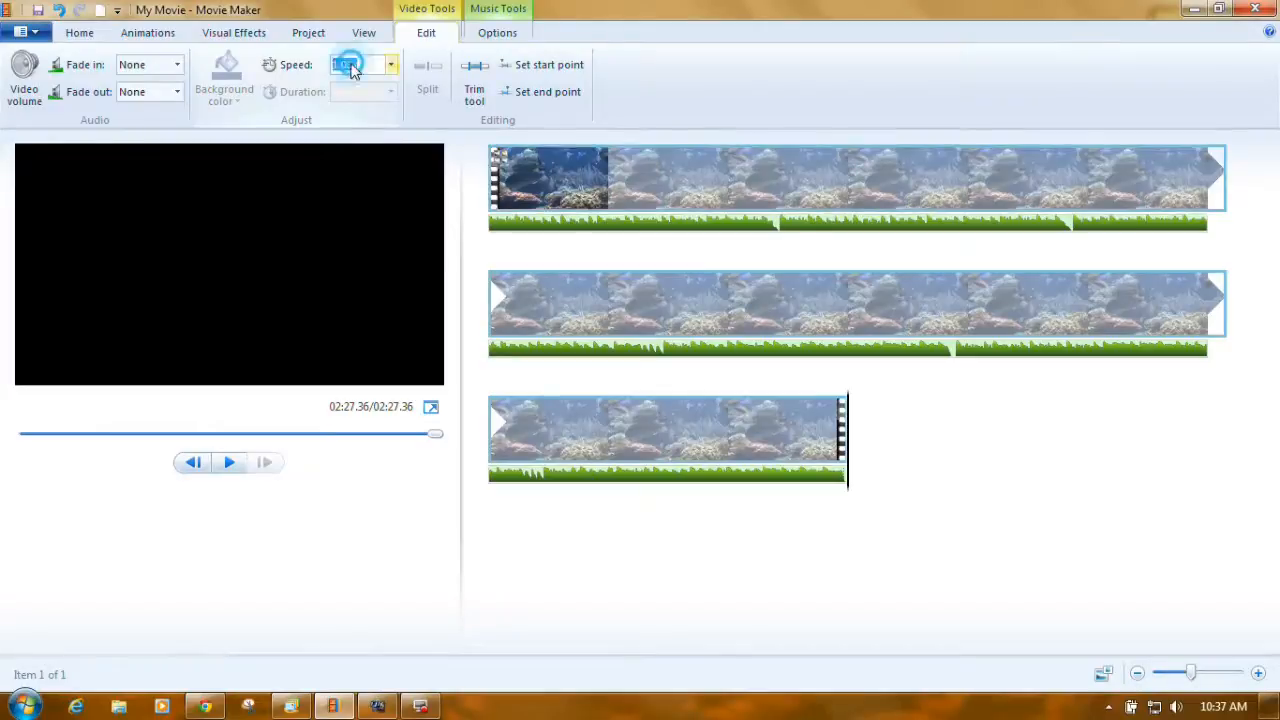
click(352, 64)
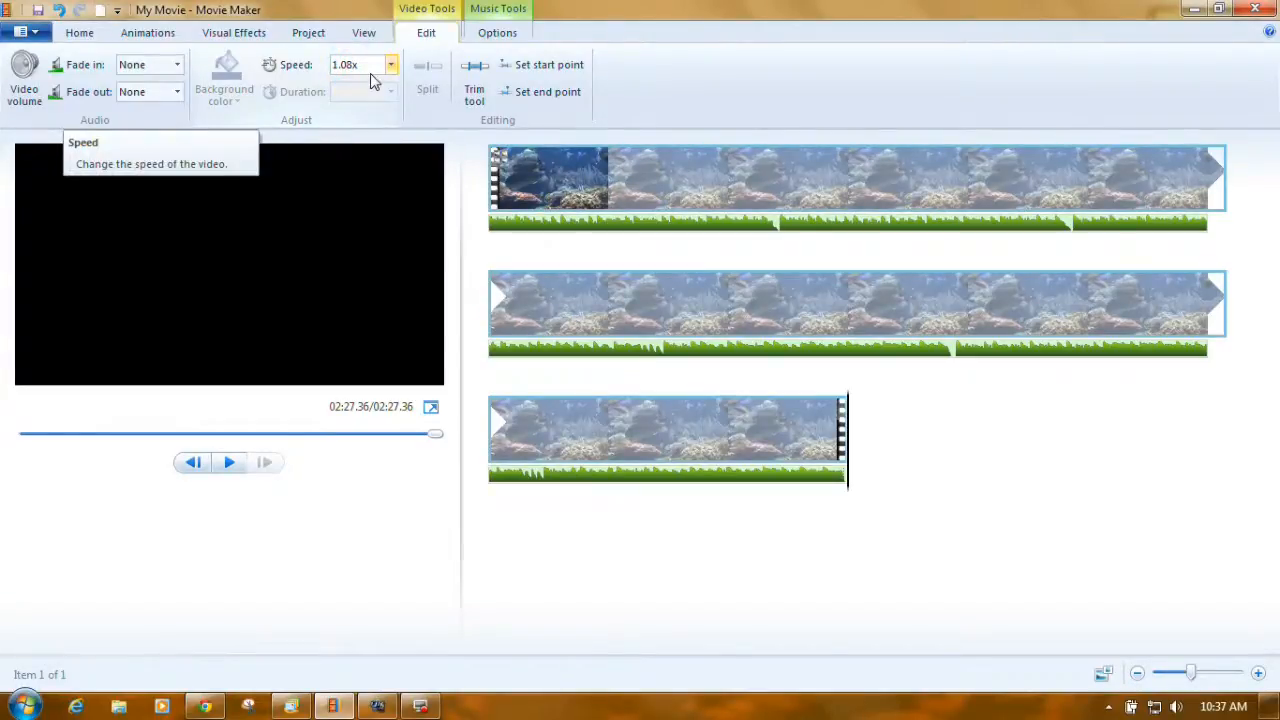
key(BackSpace)
text(9)
key(Return)
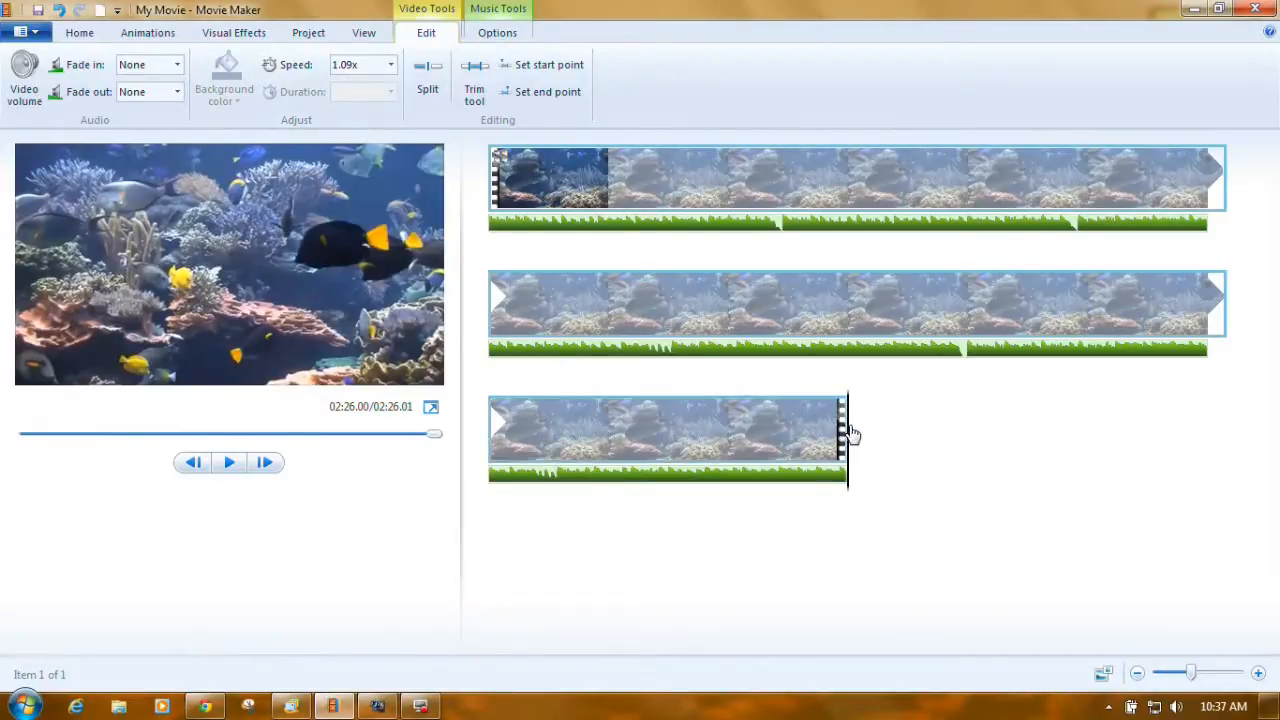
Change the decimals of the video's playback speed so it is 1.95x
click(354, 63)
click(353, 65)
key(BackSpace)
key(BackSpace)
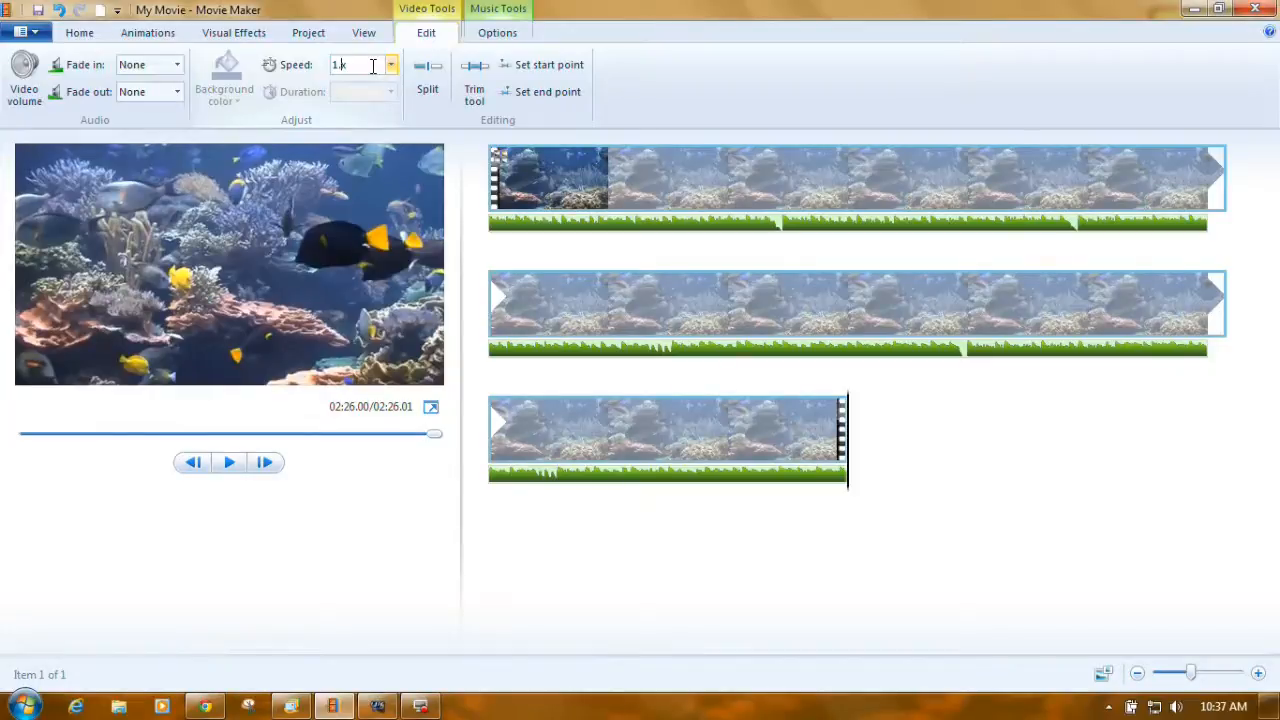
key(Return)
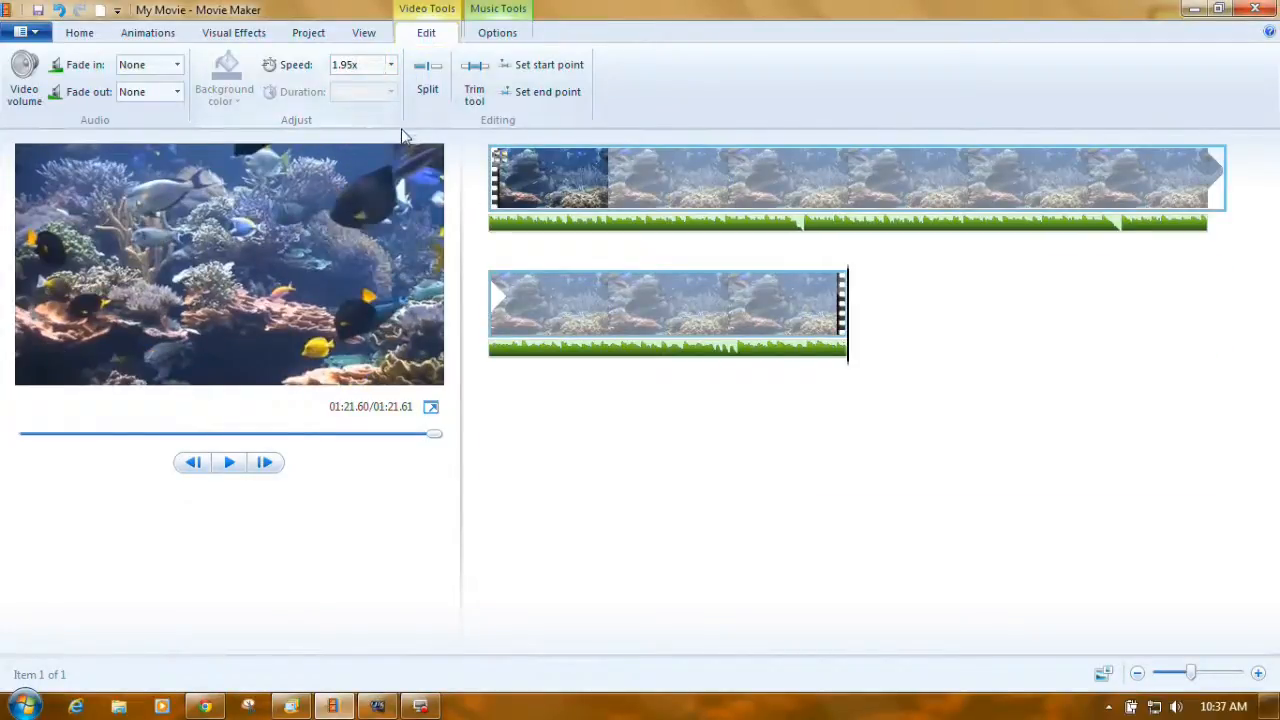
Set the video's playback speed back to 1.1x
click(352, 64)
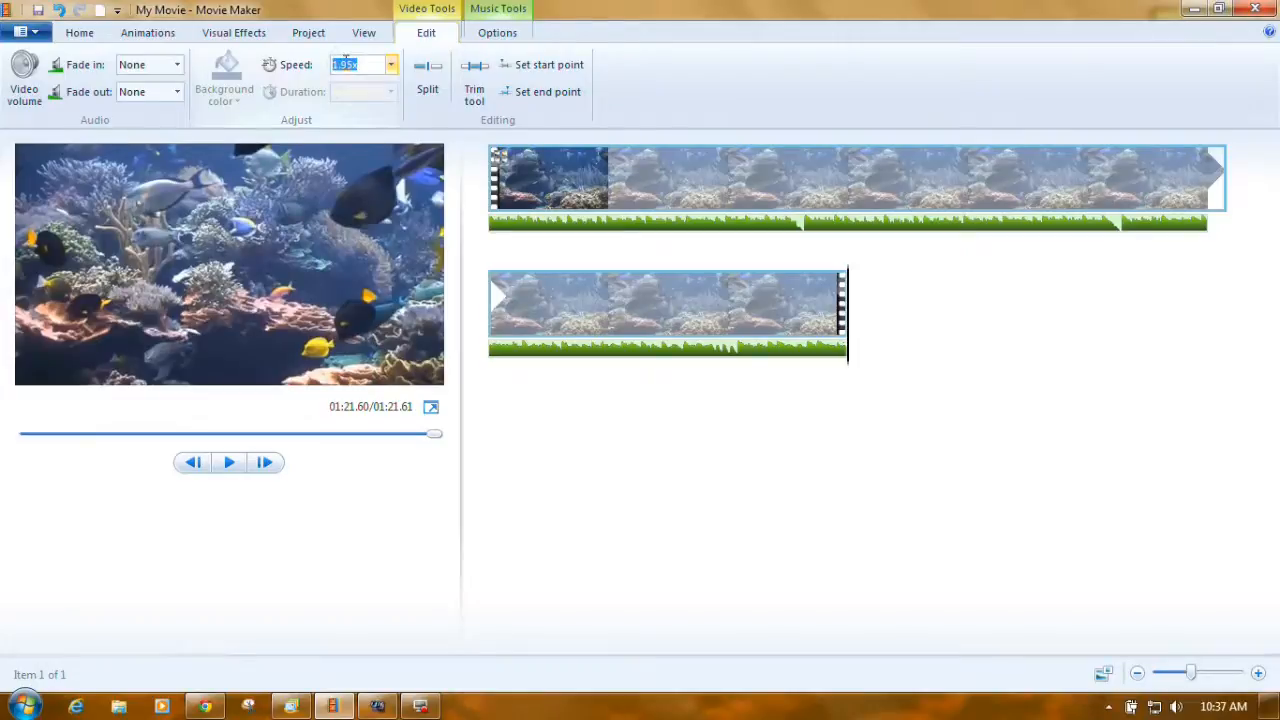
click(352, 64)
key(BackSpace)
key(BackSpace)
text(1)
key(Return)
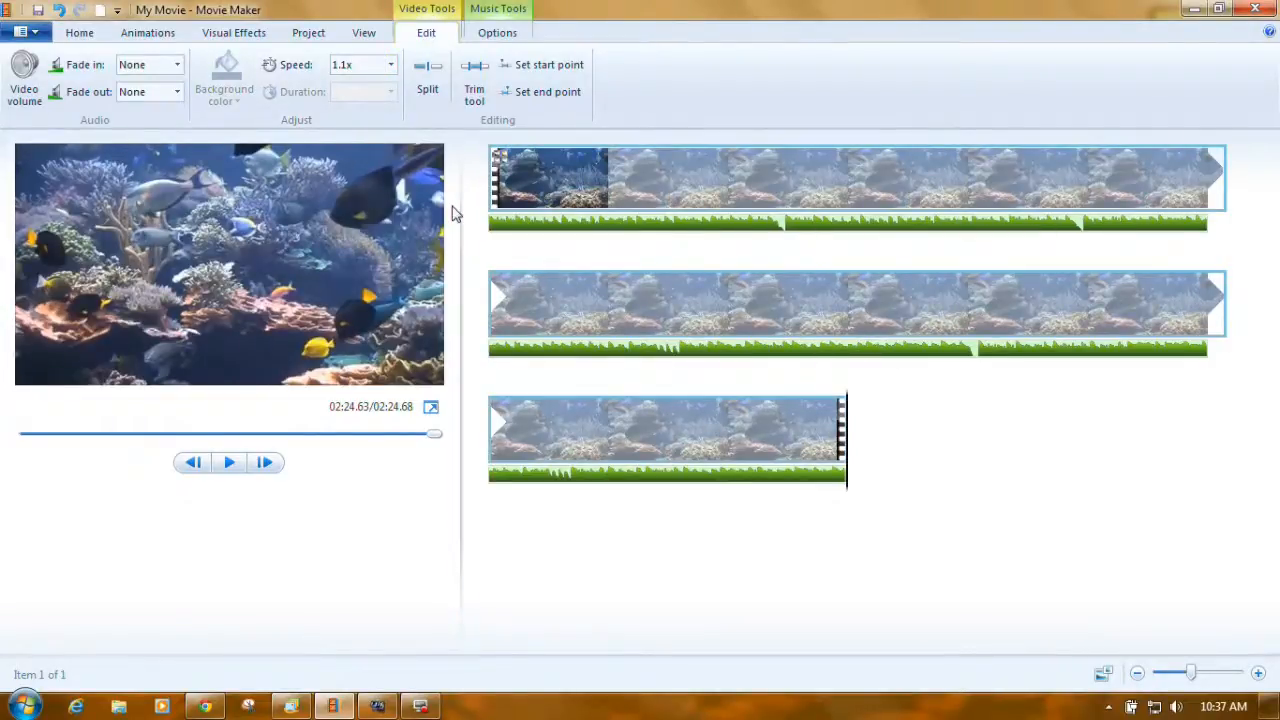
Lower the video's playback speed to 1.05x
click(346, 64)
click(346, 64)
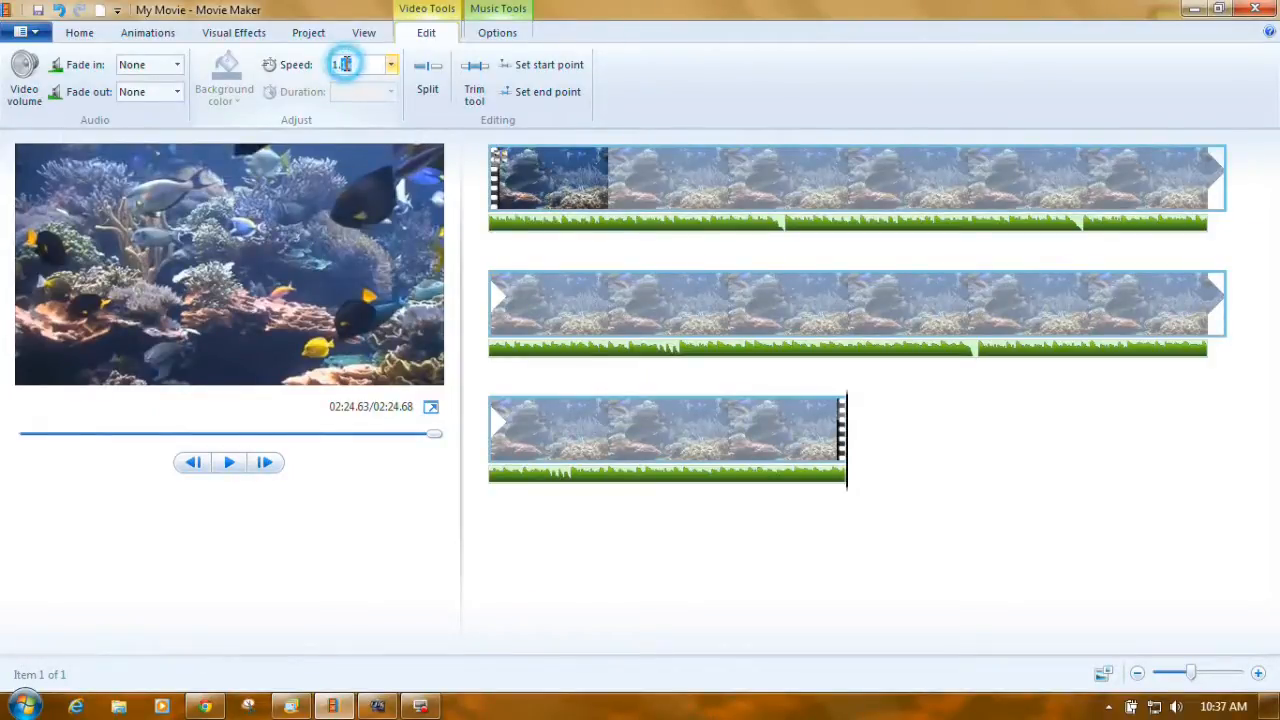
click(346, 64)
key(BackSpace)
text(05)
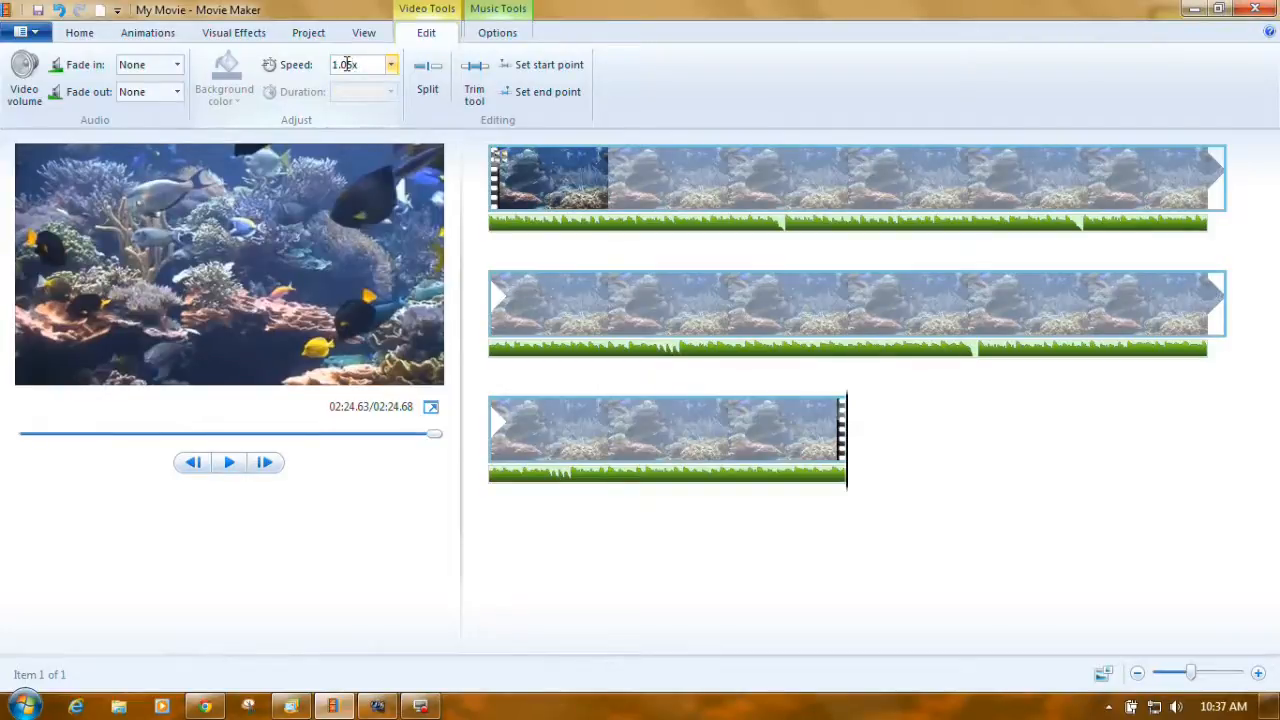
key(Return)
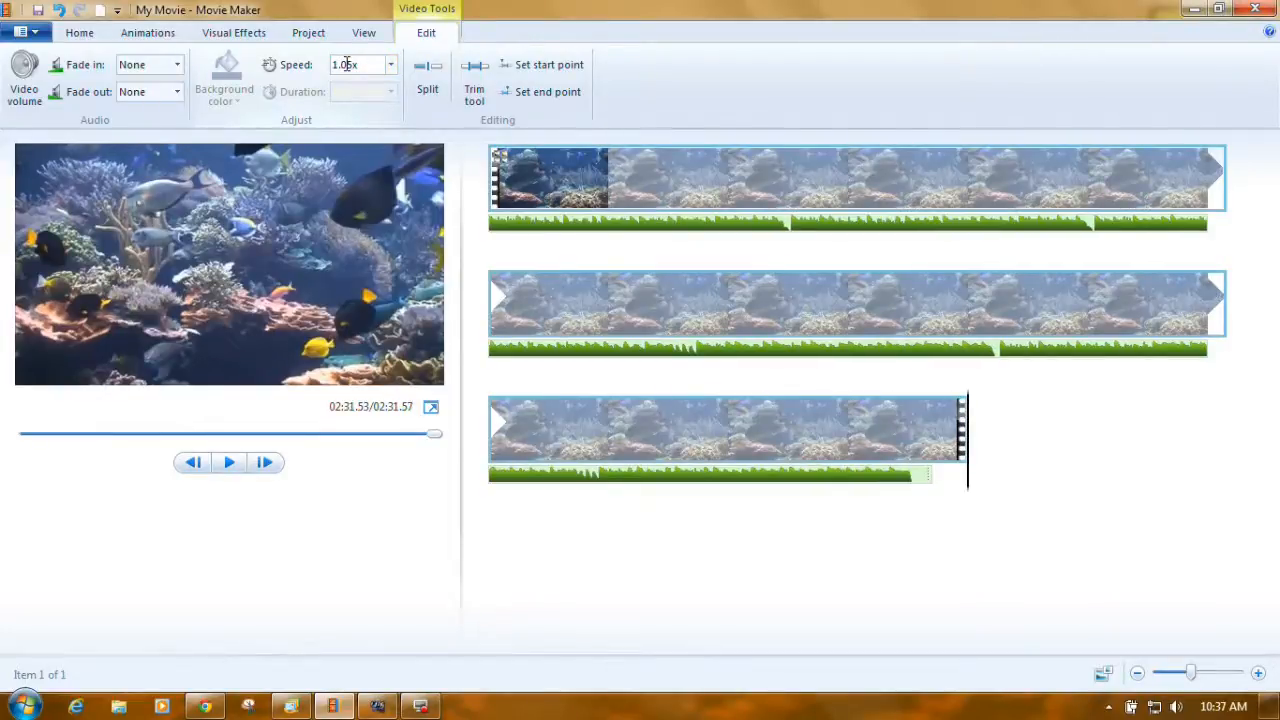
Set the video's playback speed to 1.07x and play back the last few seconds of the movie
double_click(352, 64)
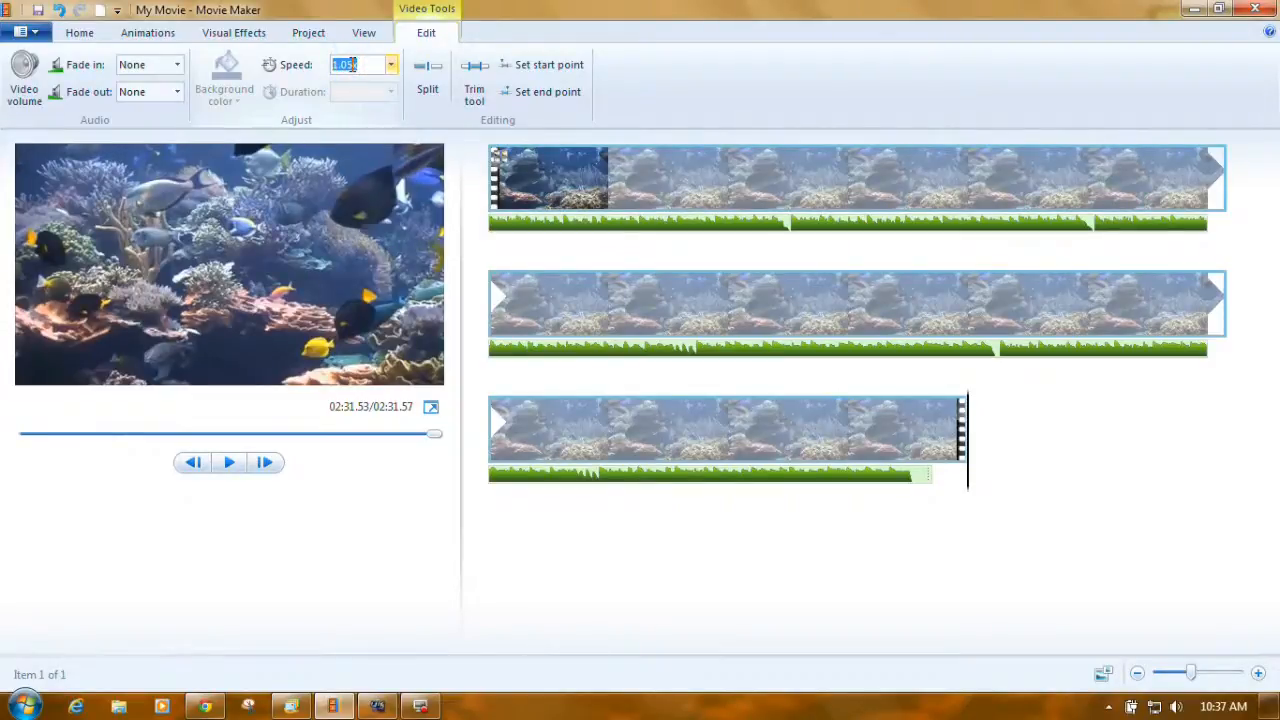
click(352, 64)
key(BackSpace)
key(BackSpace)
text(7)
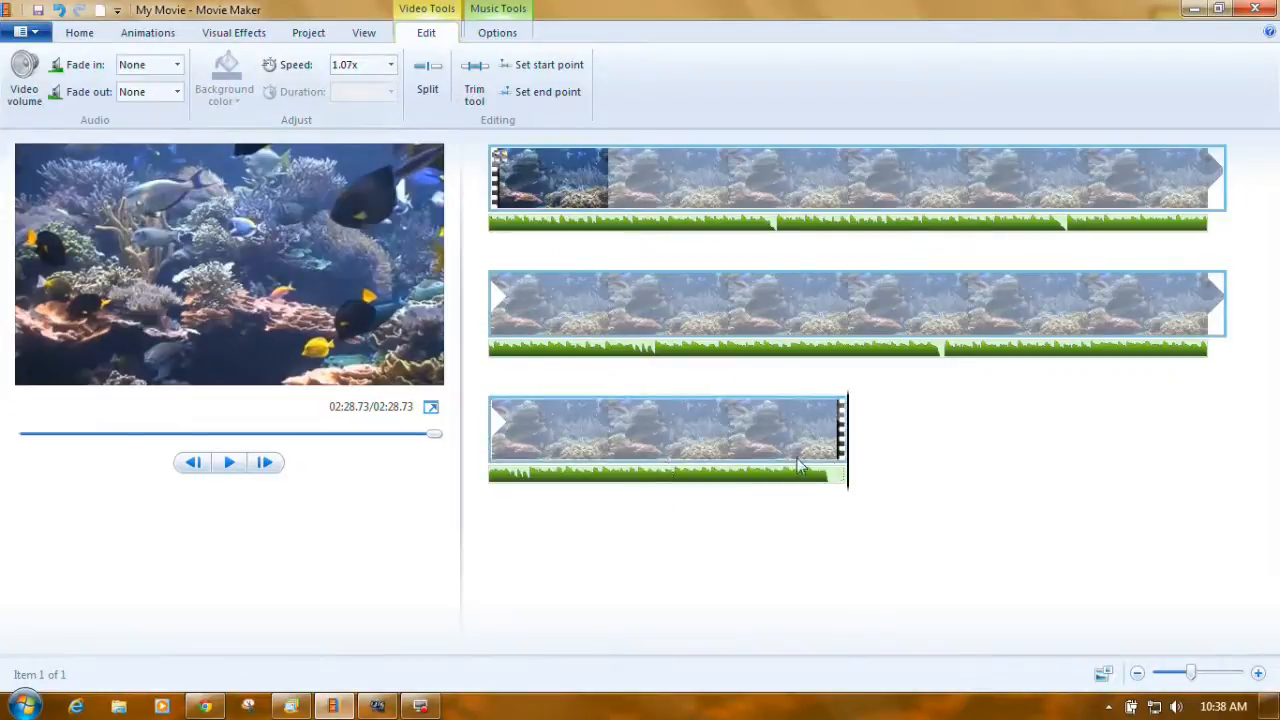
drag(850, 478, 795, 482)
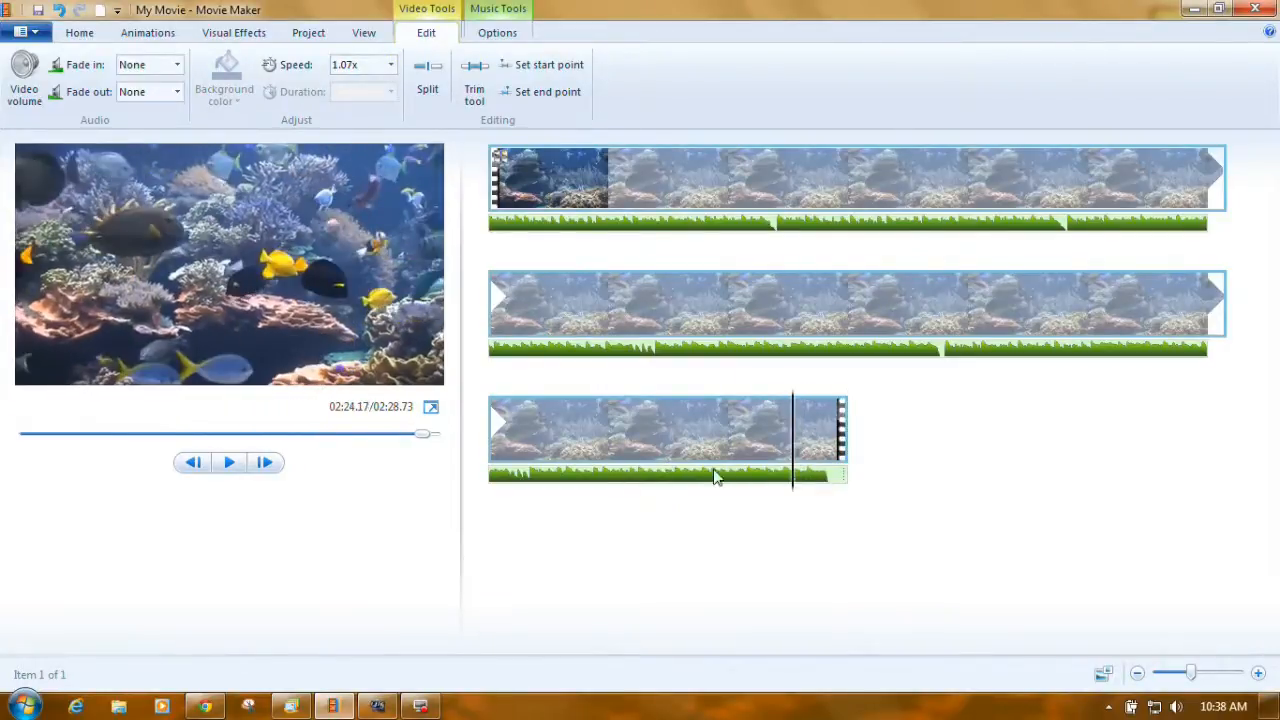
click(231, 466)
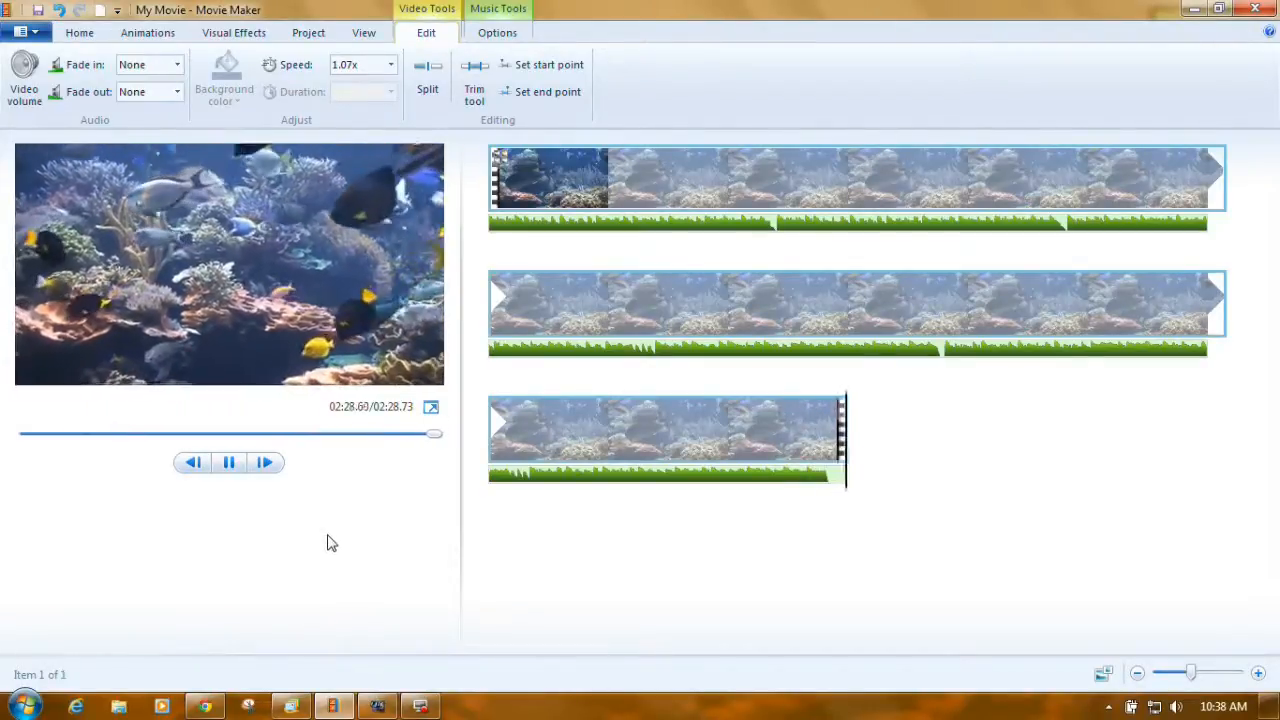
Give the music track a Medium fade out
click(802, 476)
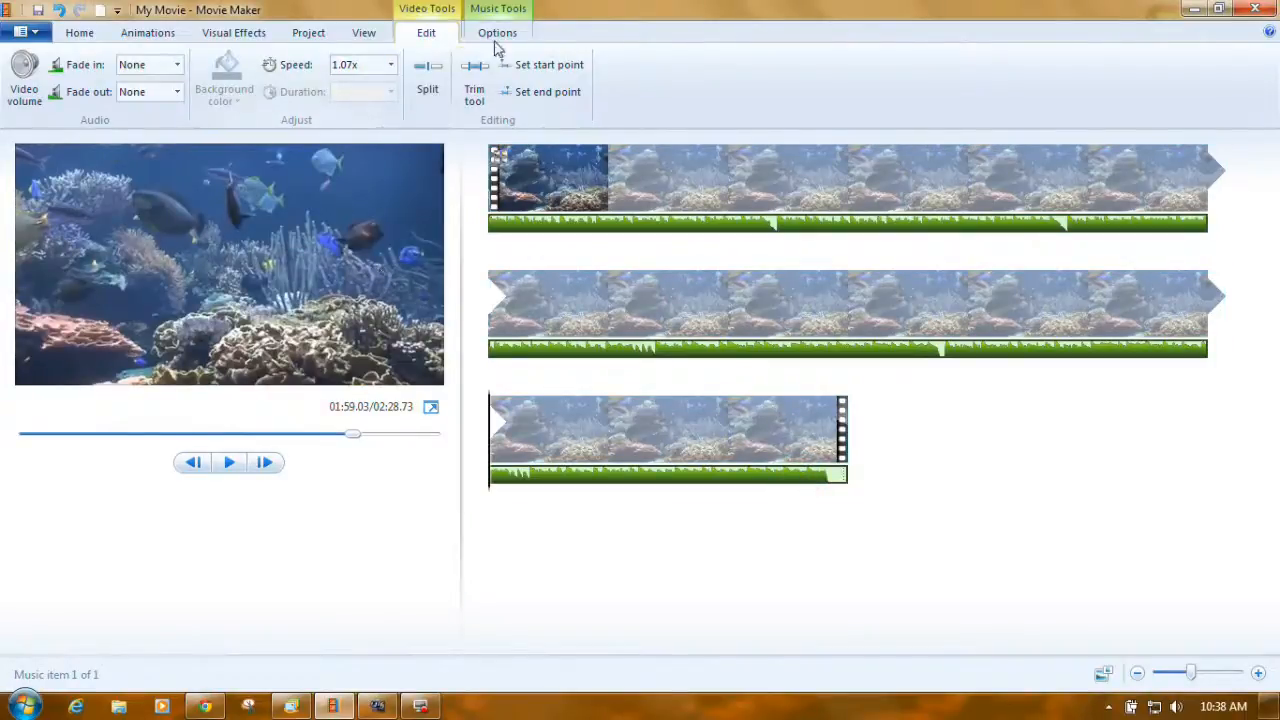
click(500, 34)
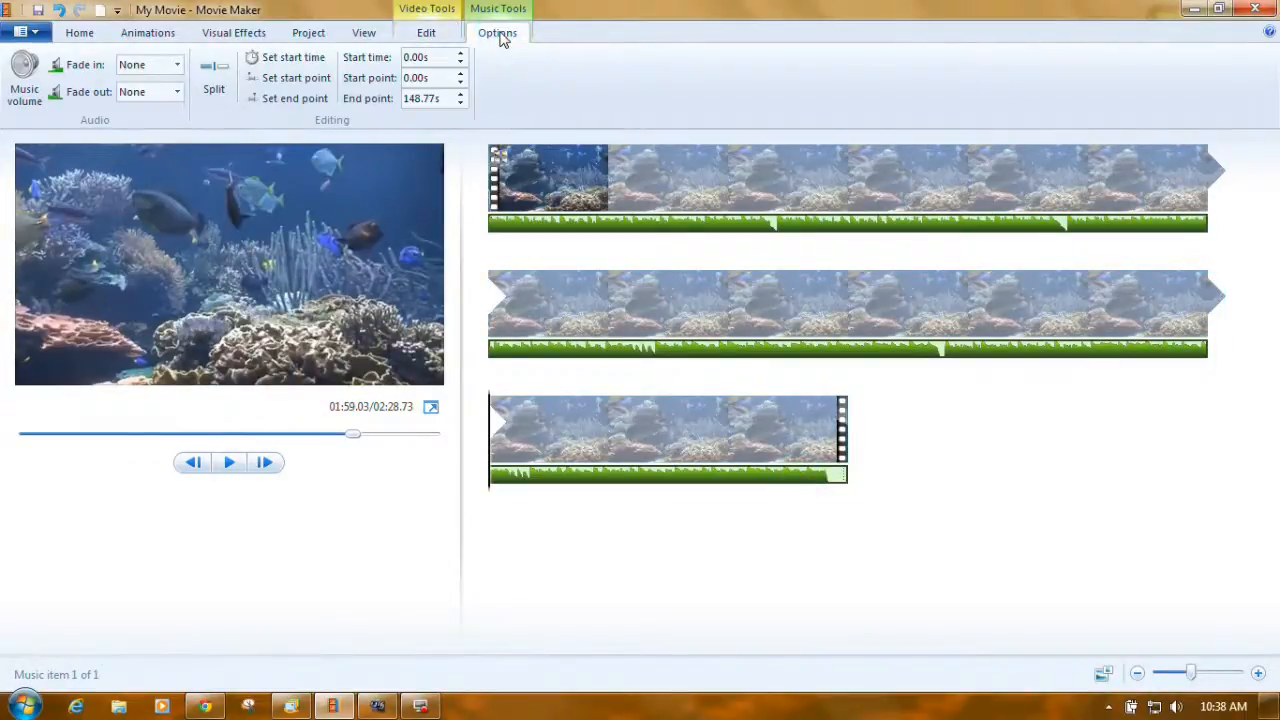
click(177, 92)
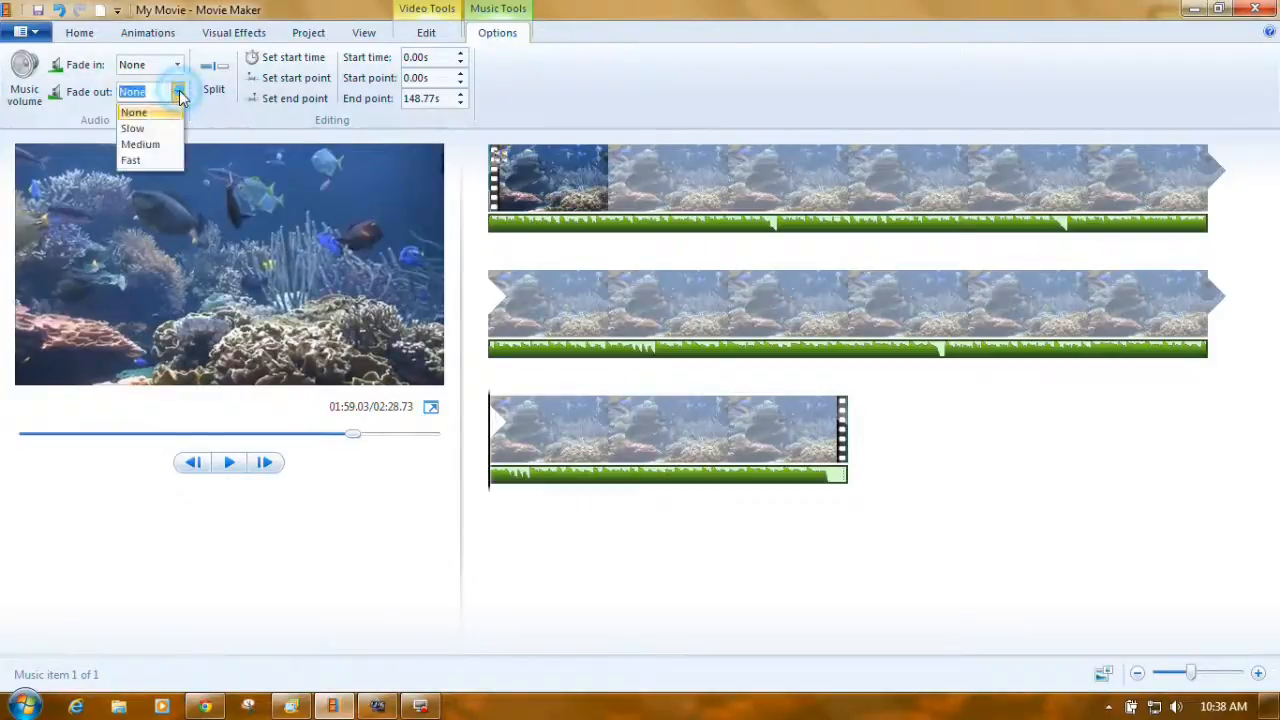
click(162, 144)
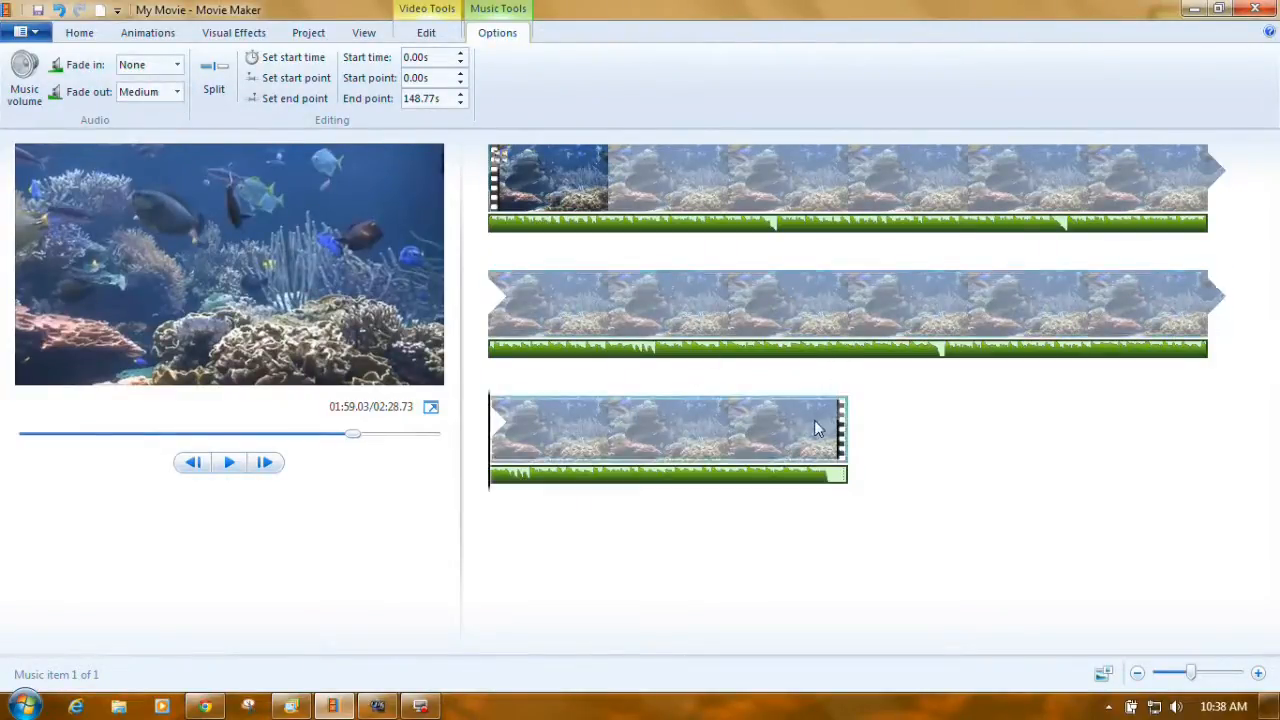
Apply the Fade out to black visual effect to the video clip using the multiple effects list
click(729, 430)
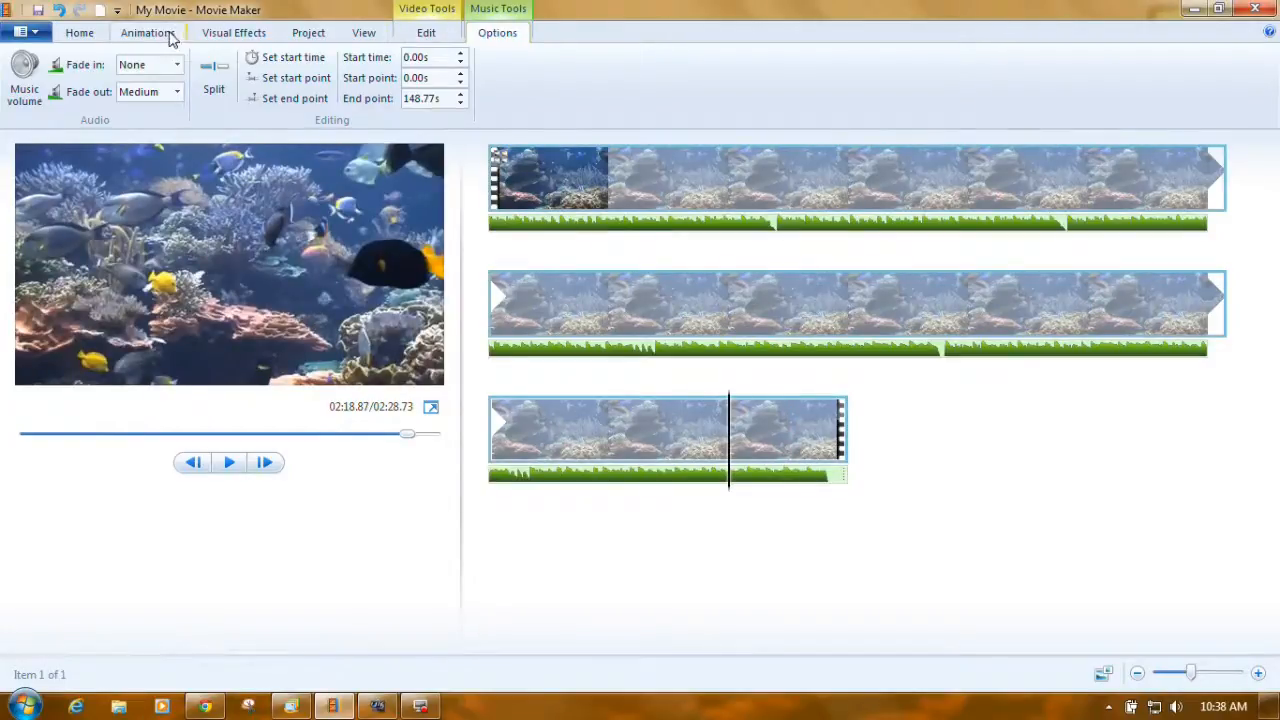
click(225, 34)
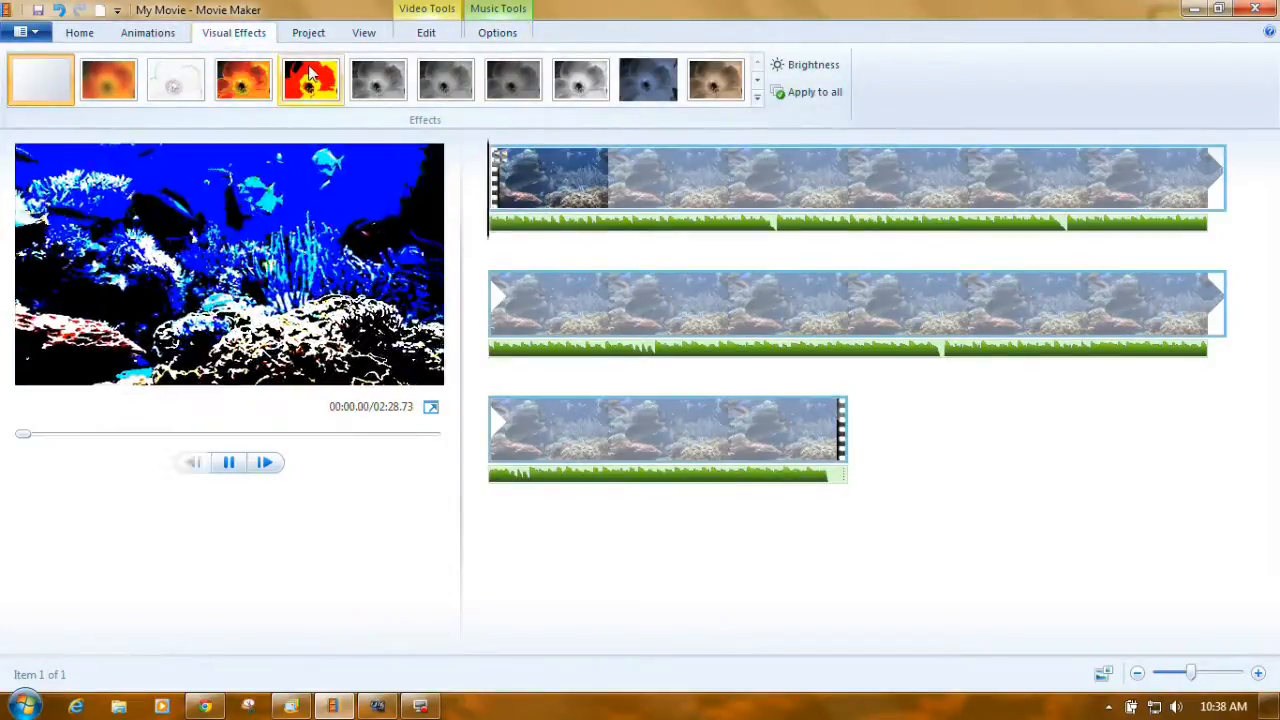
click(757, 99)
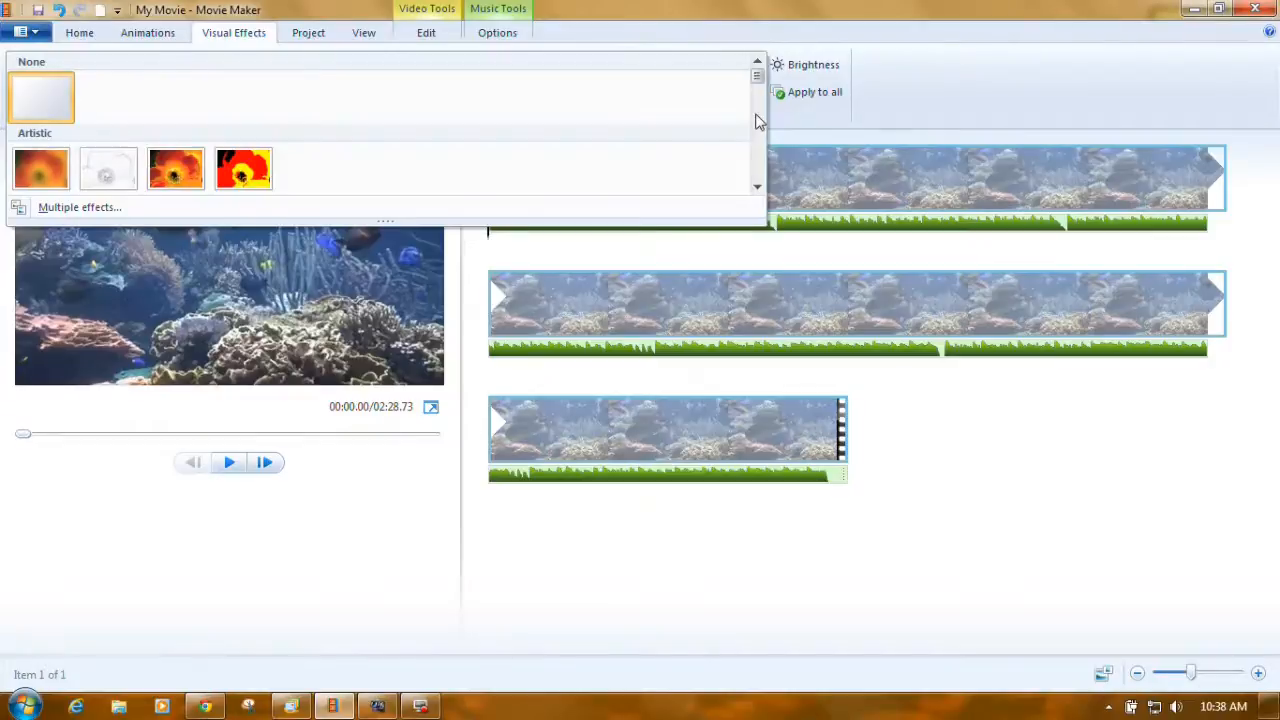
click(90, 207)
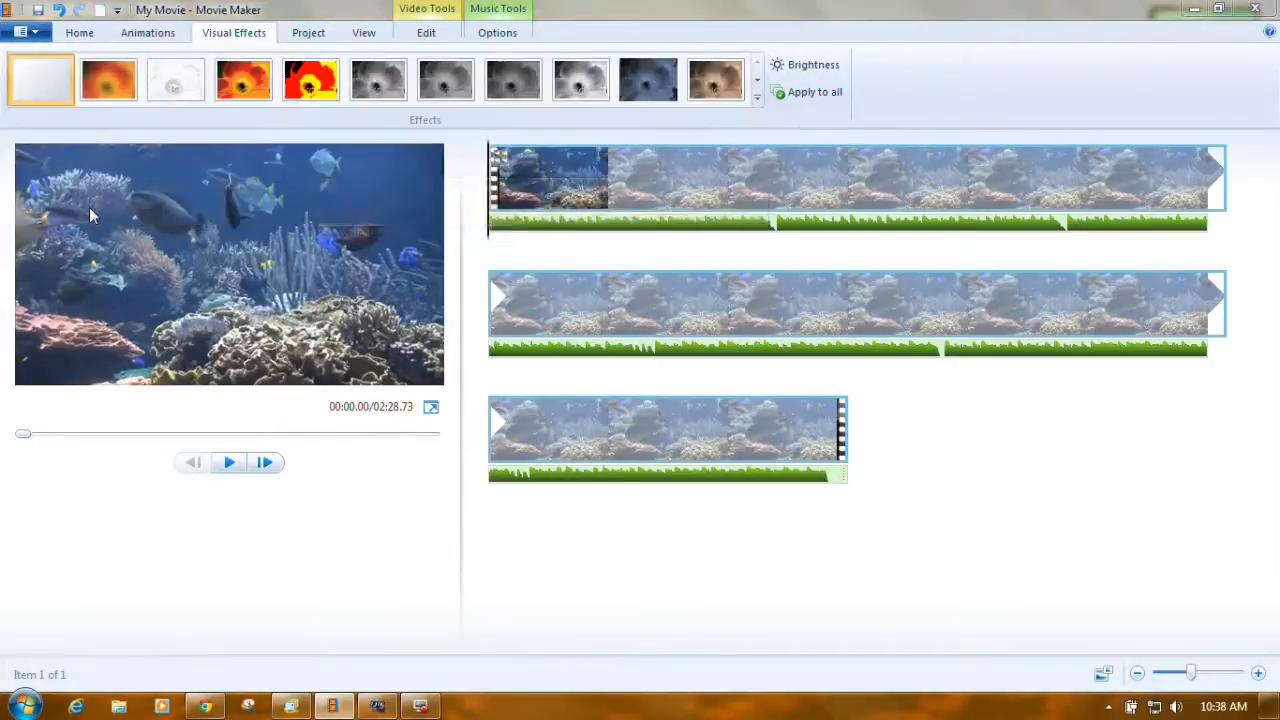
drag(513, 276, 514, 290)
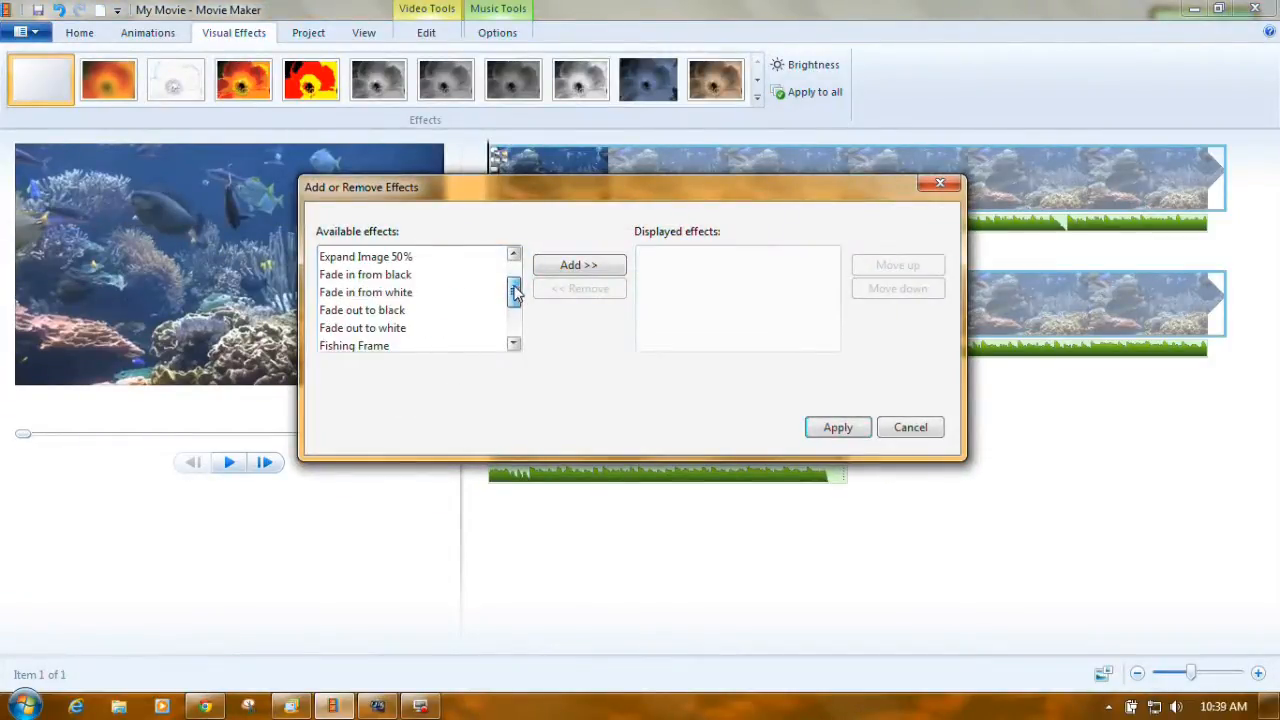
click(395, 311)
click(580, 266)
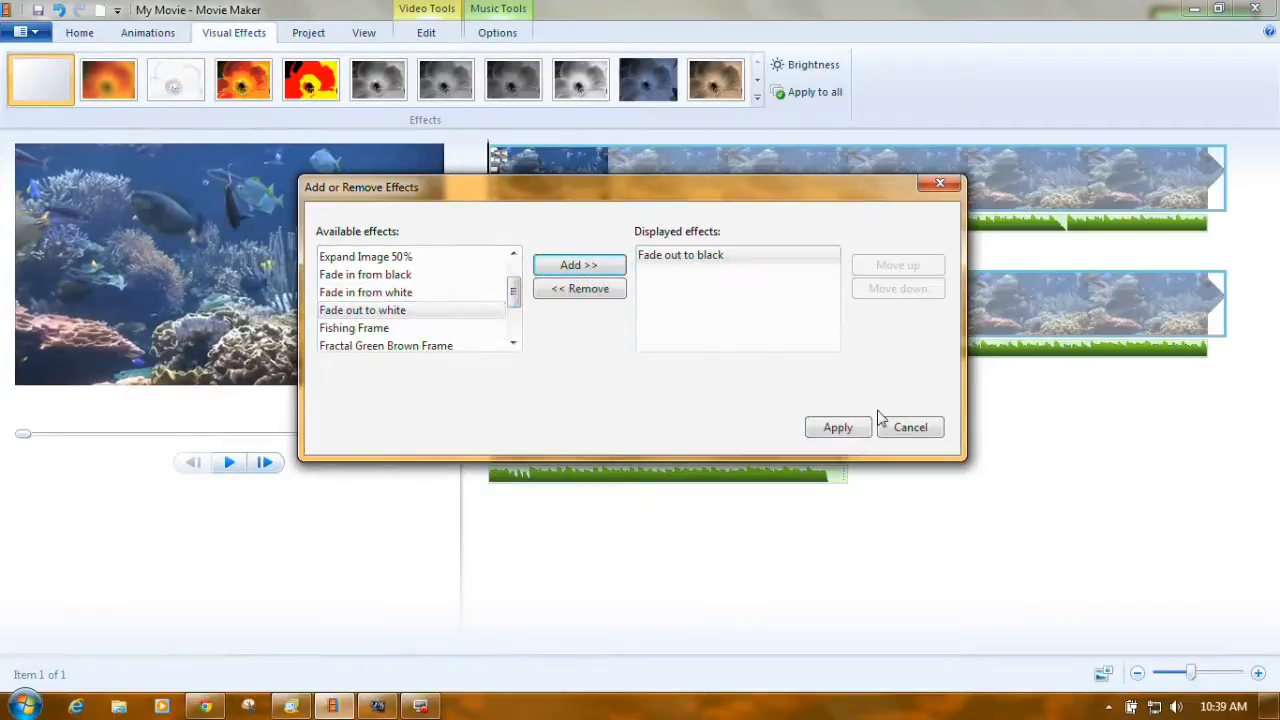
click(840, 428)
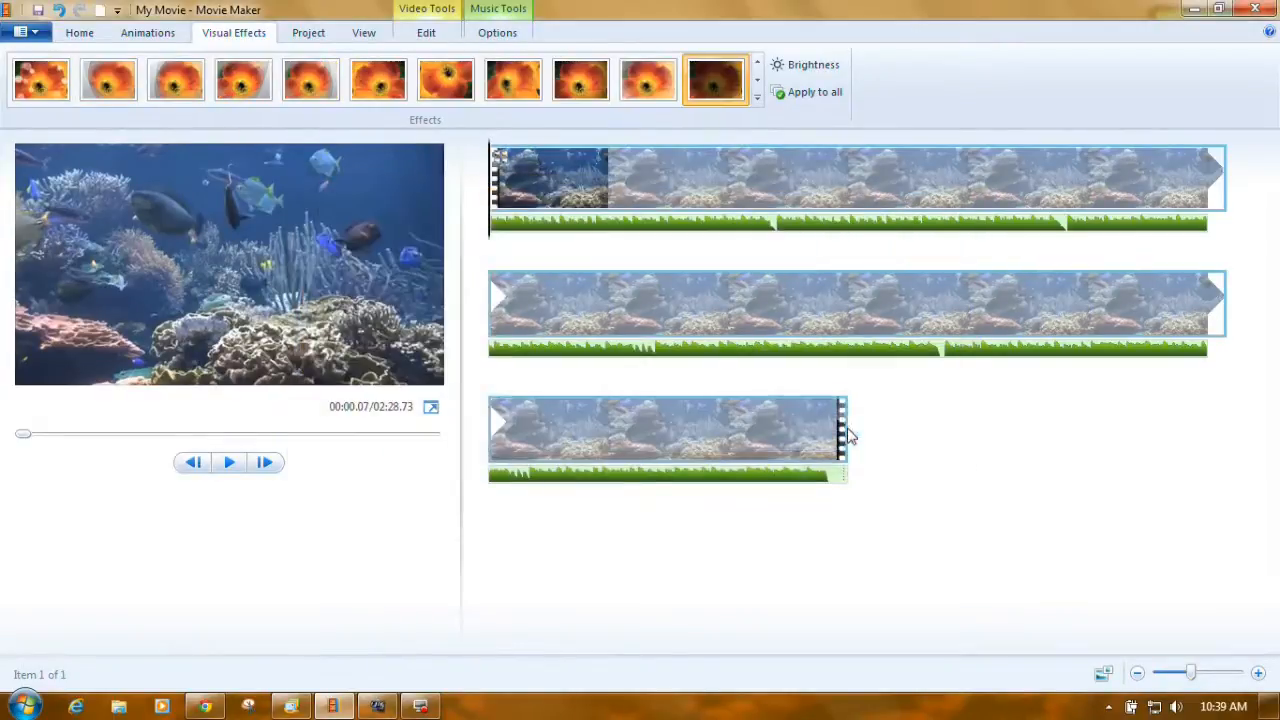
Play back the movie's last few seconds to check the music and picture fade-outs
click(810, 476)
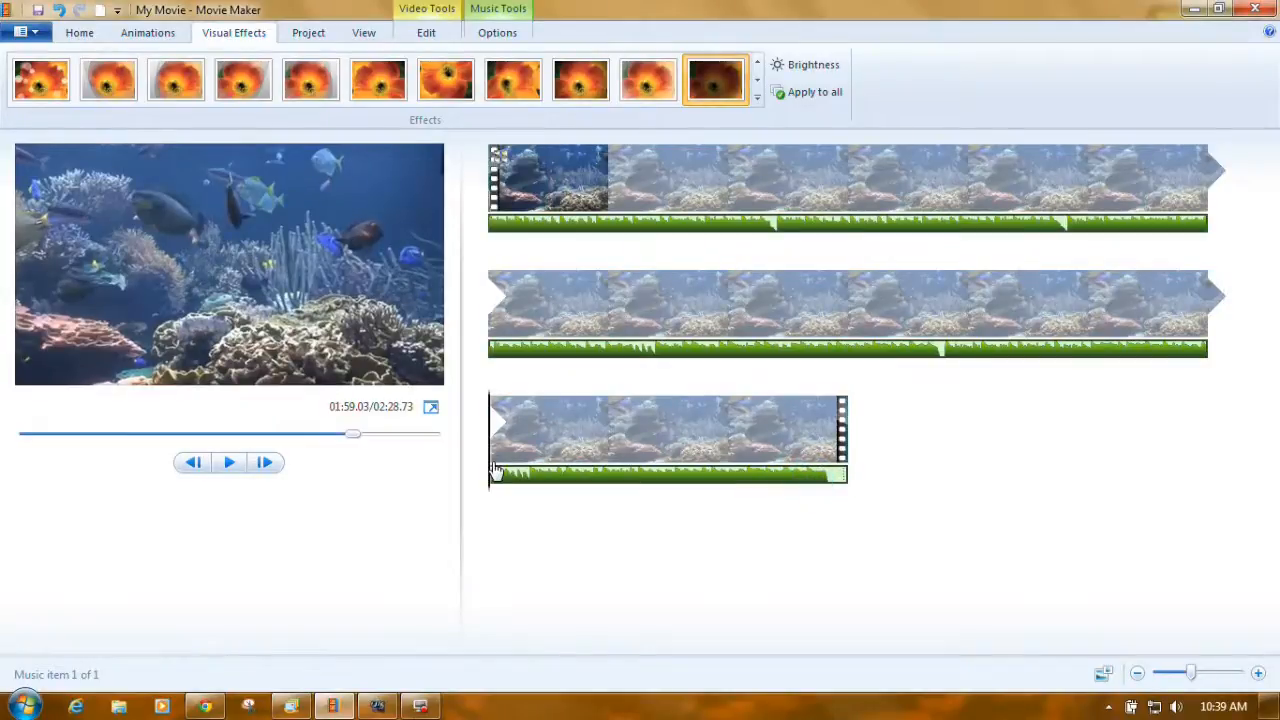
click(724, 478)
drag(740, 492, 808, 491)
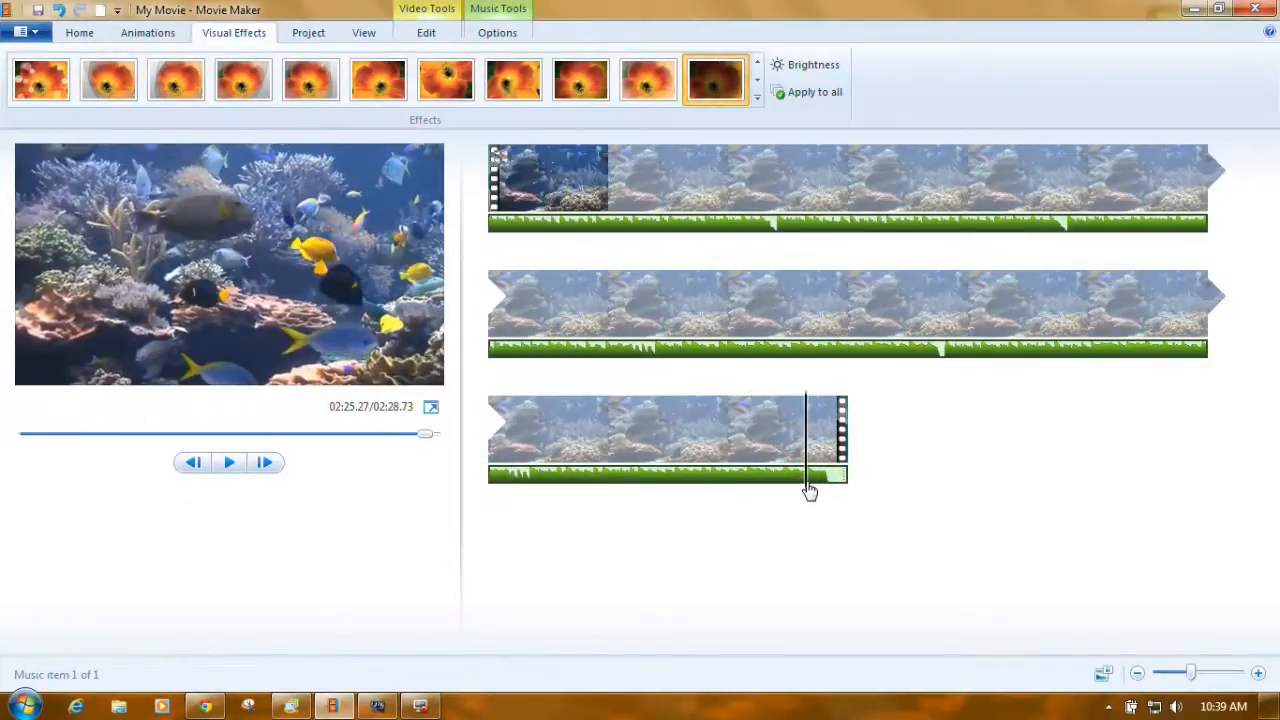
click(233, 464)
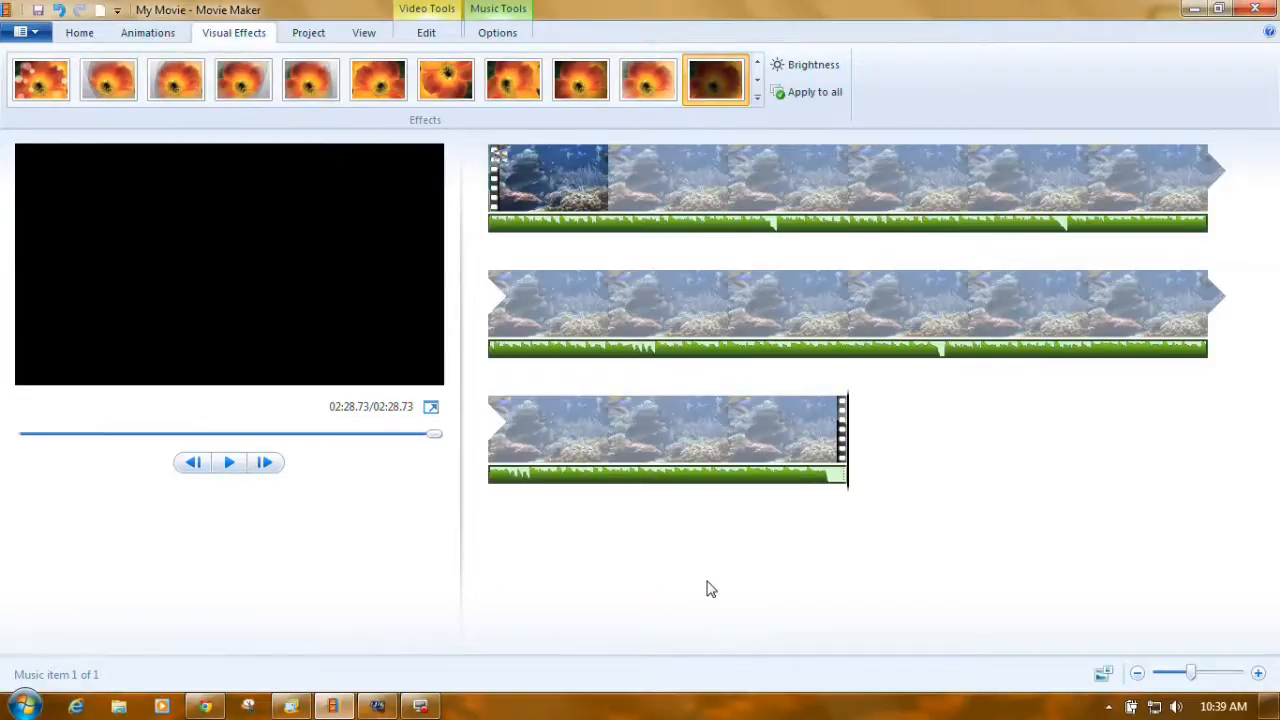
Split the video clip where the music track ends, at about 02:28.70
click(430, 35)
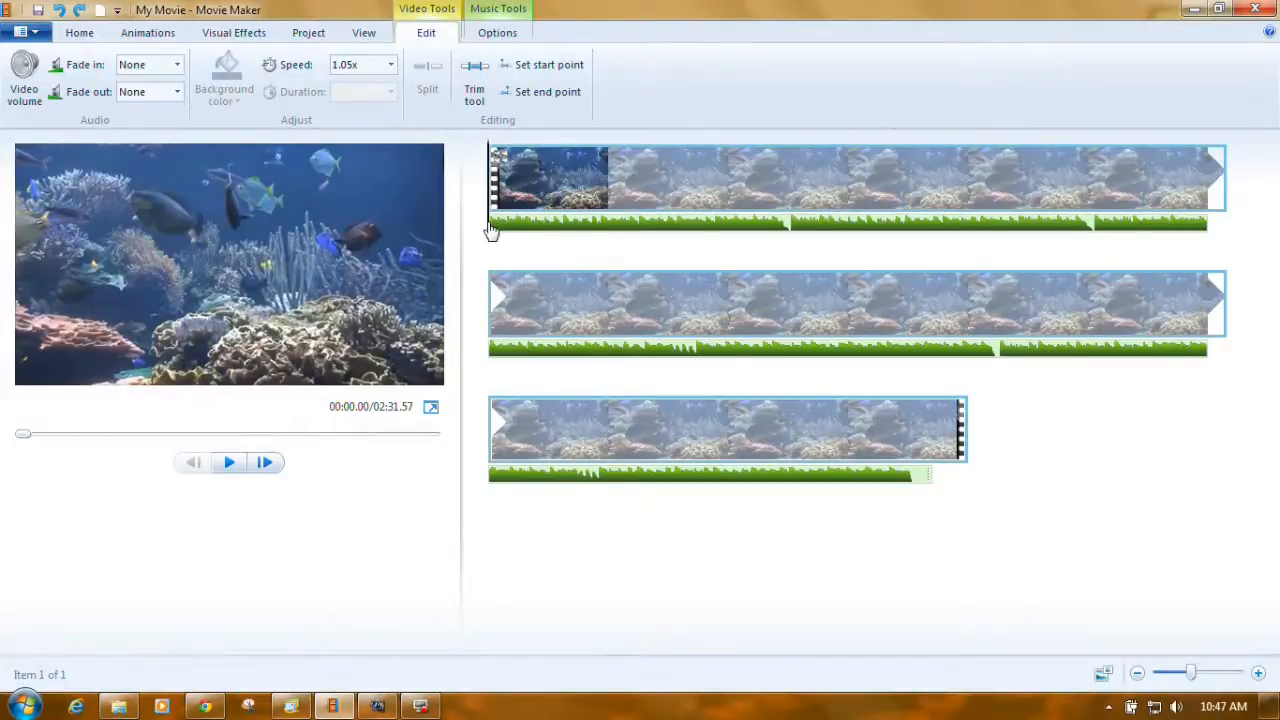
click(699, 345)
click(837, 457)
click(946, 480)
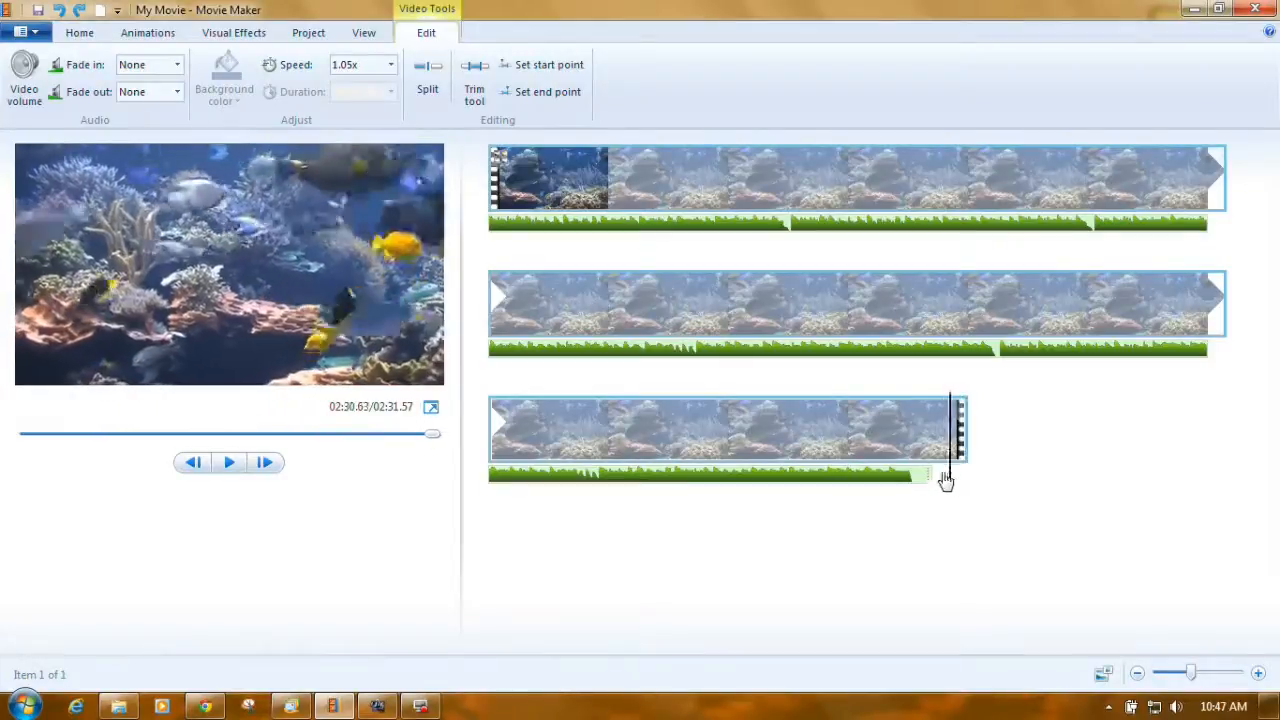
click(934, 481)
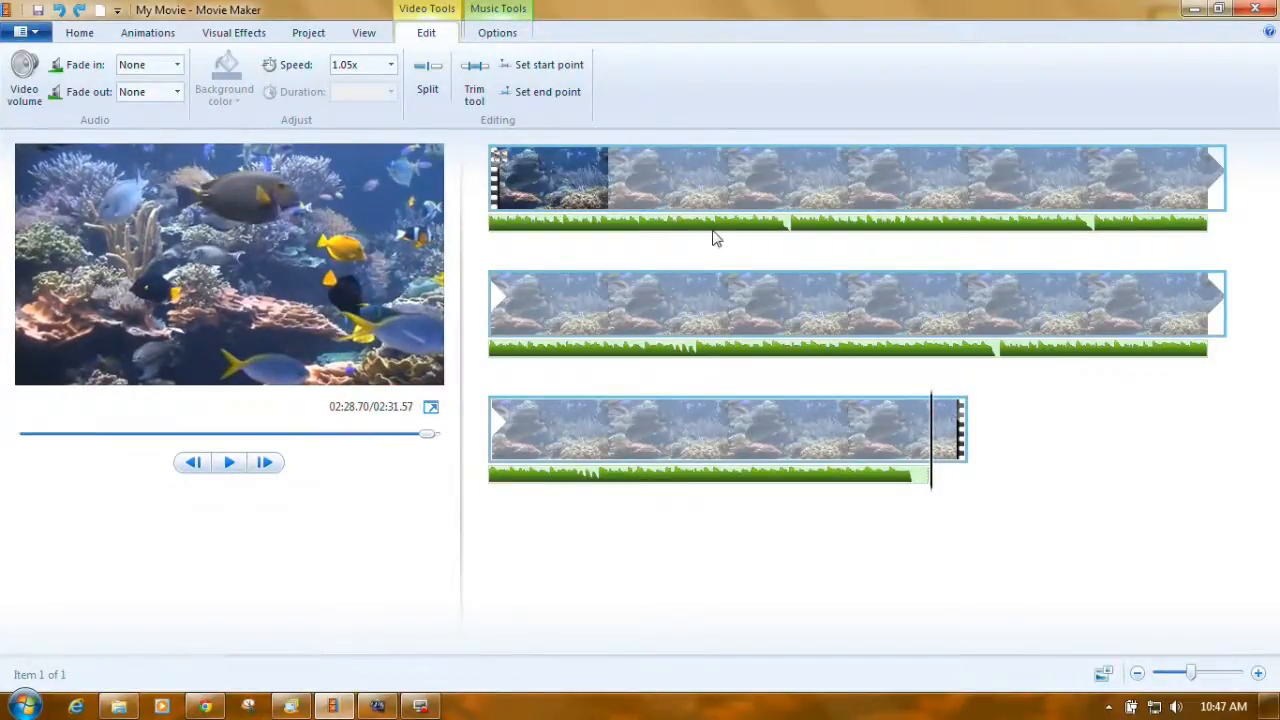
click(427, 34)
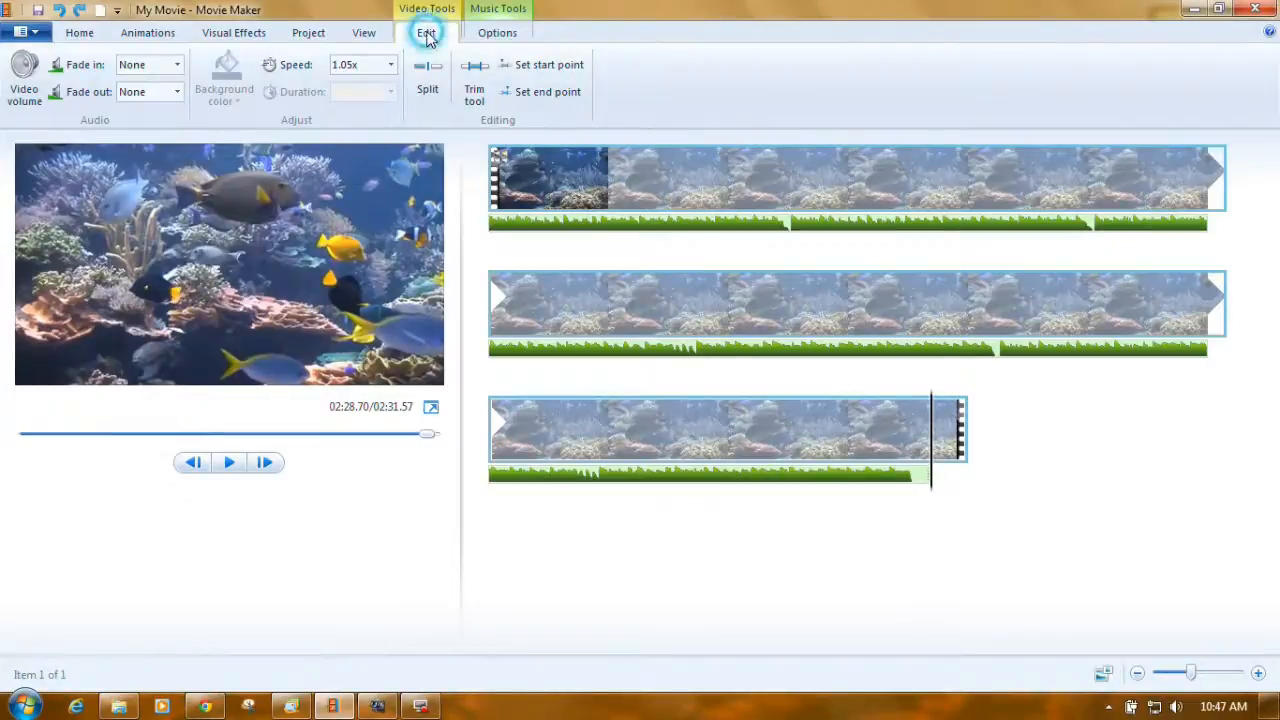
click(429, 89)
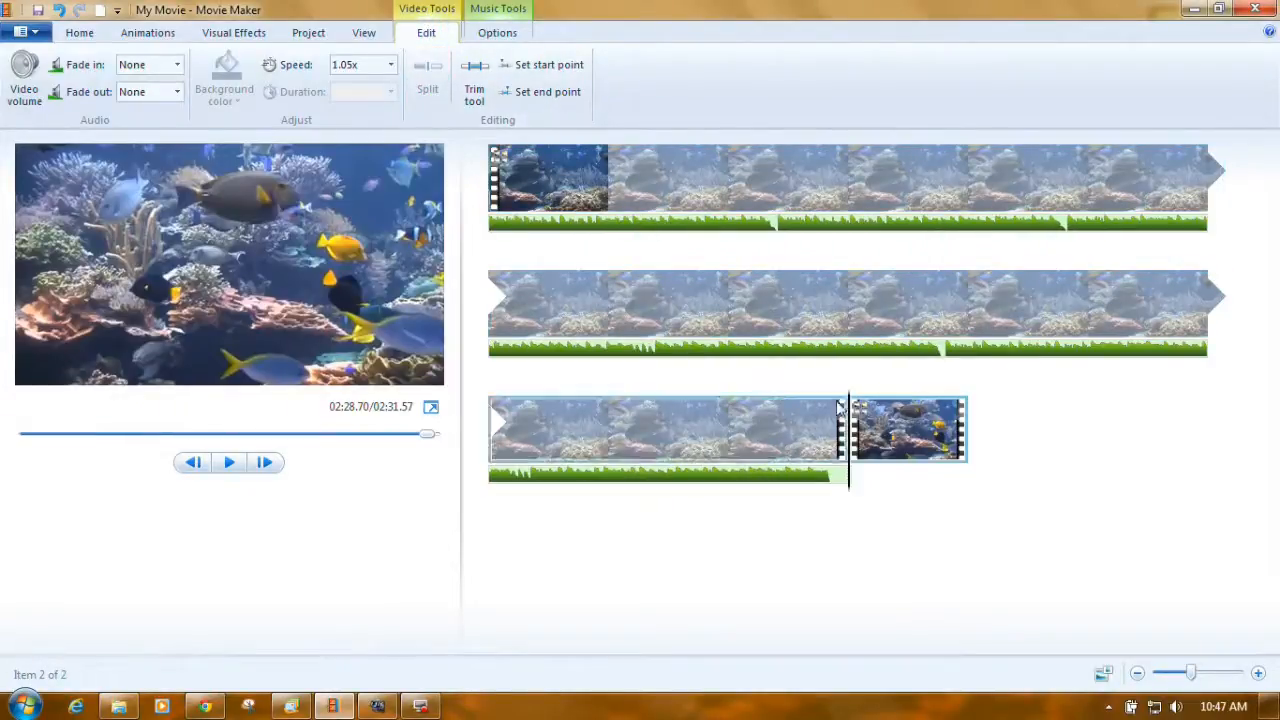
Remove the leftover video segment that extends past the end of the music track
right_click(908, 426)
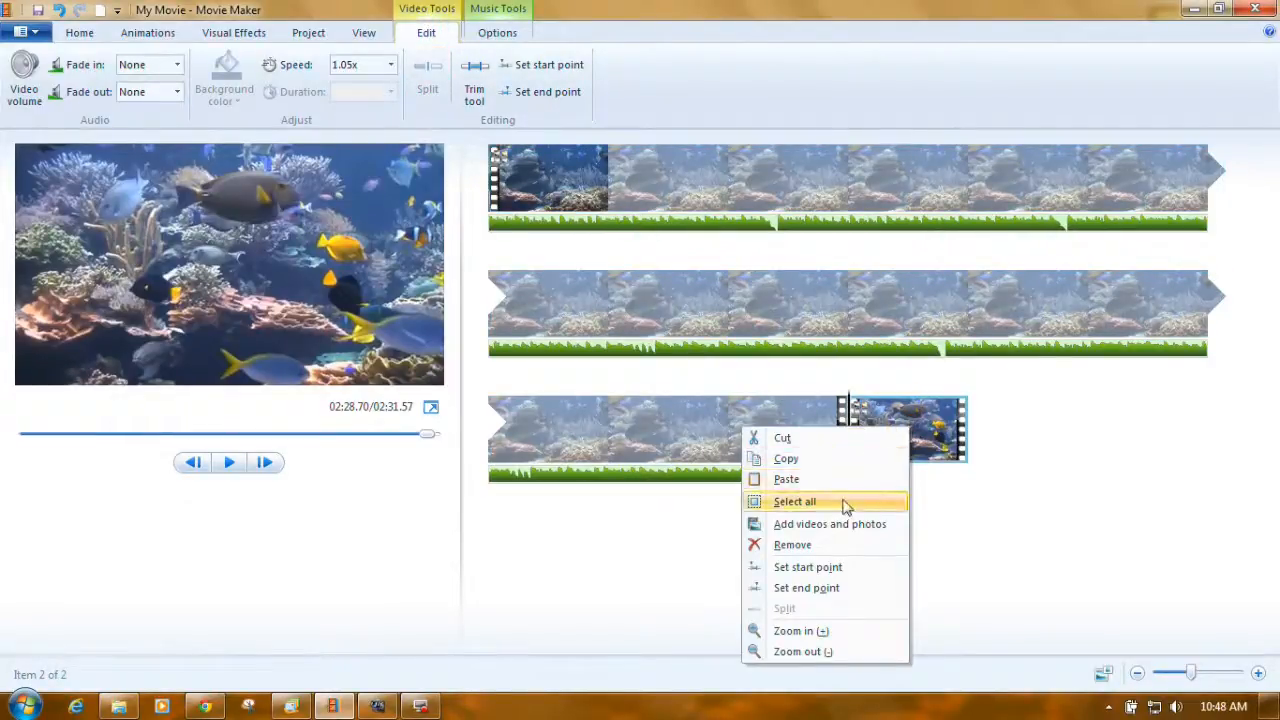
right_click(918, 432)
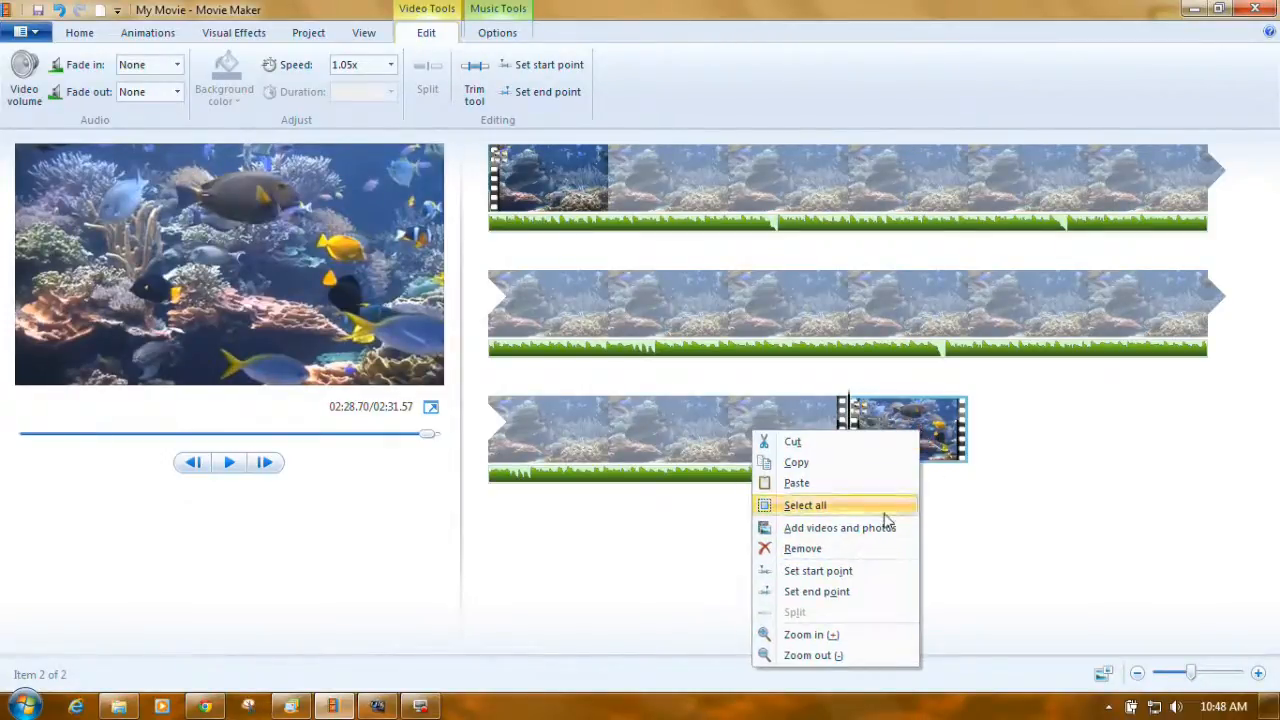
click(876, 552)
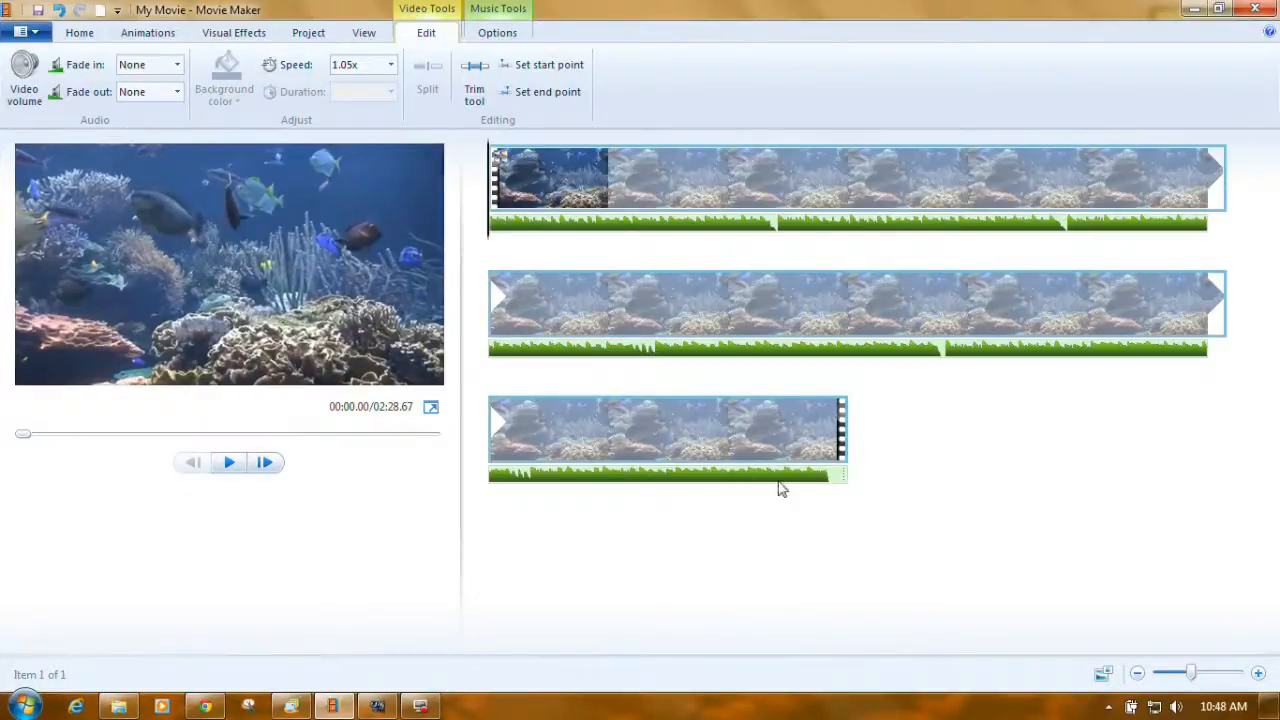
Play back the end of the trimmed movie to check that picture and music finish together
click(726, 478)
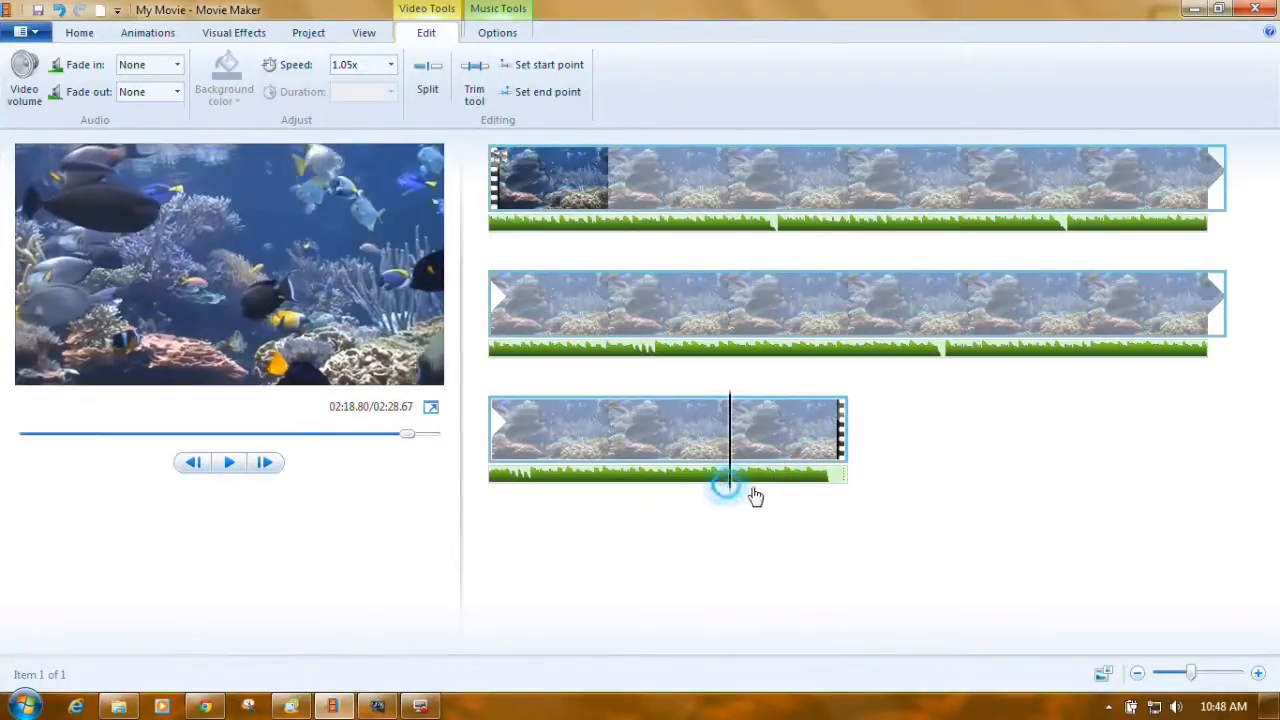
click(797, 488)
click(230, 466)
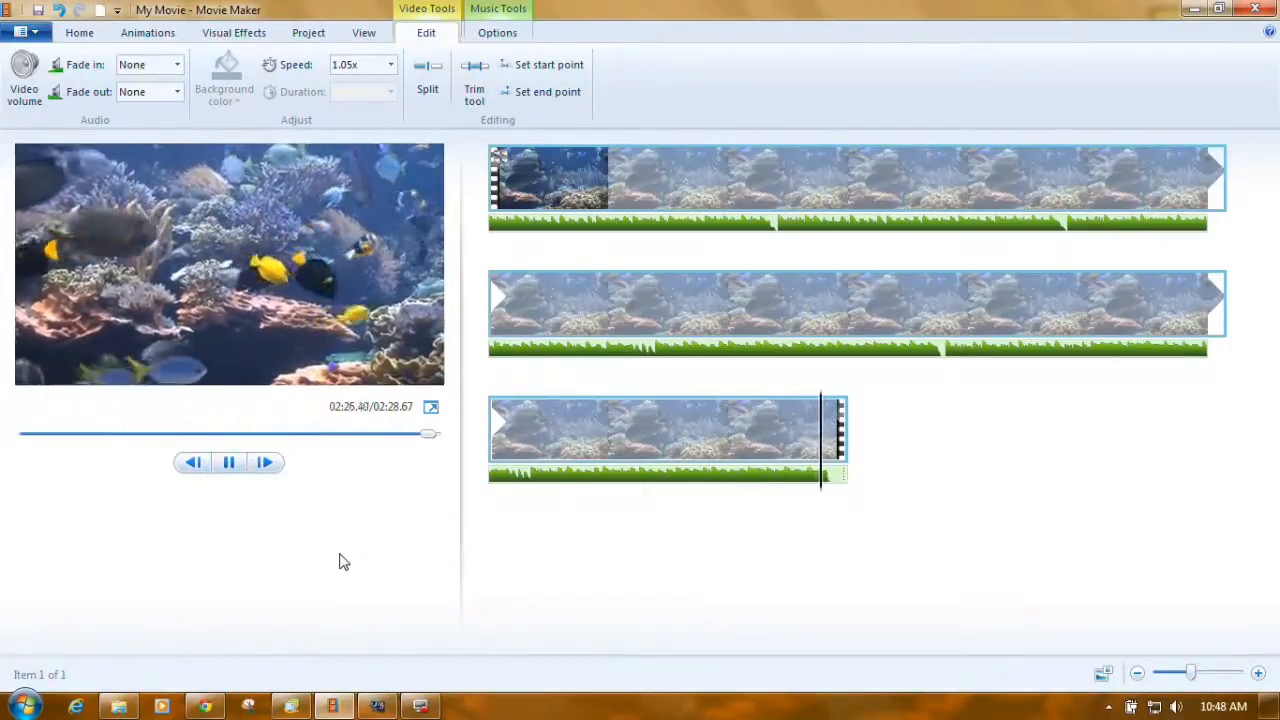
click(228, 464)
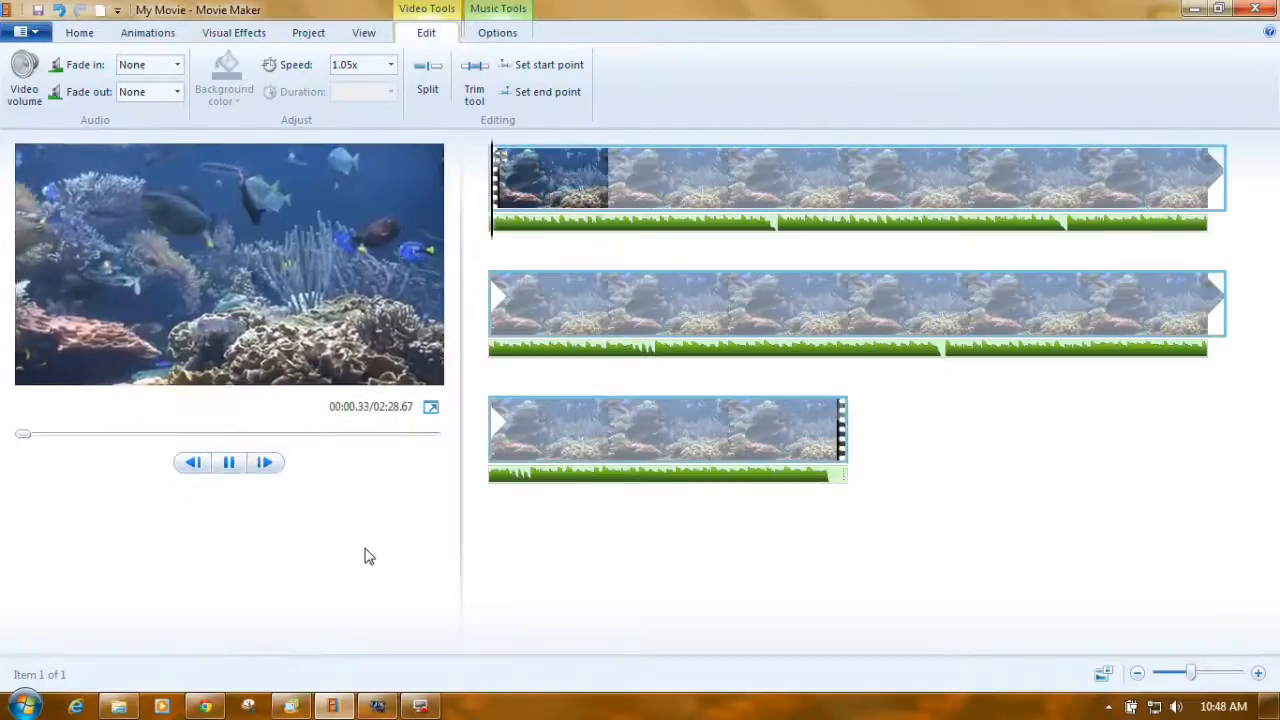
click(225, 464)
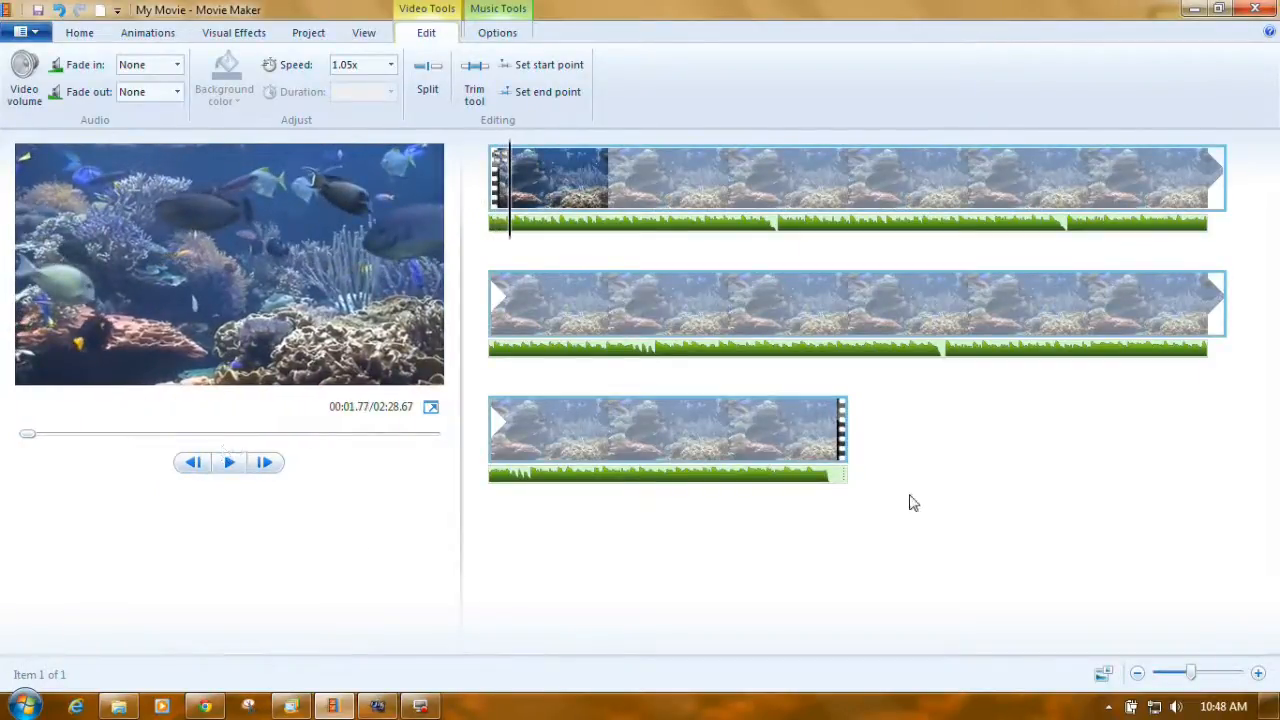